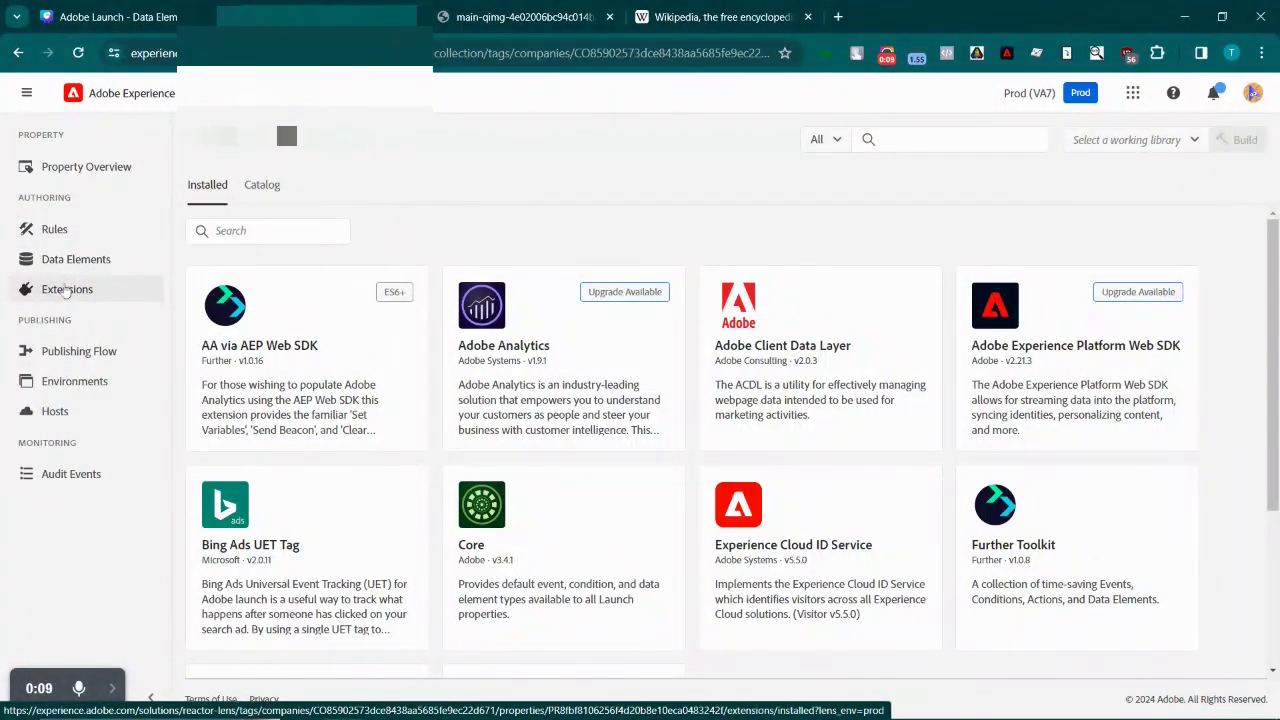
Review the property's installed extensions across both pages of the list.
{"action": "left_click", "coordinate": [120, 294]}
{"action": "scroll", "coordinate": [600, 290], "scroll_direction": "down", "scroll_amount": 3}
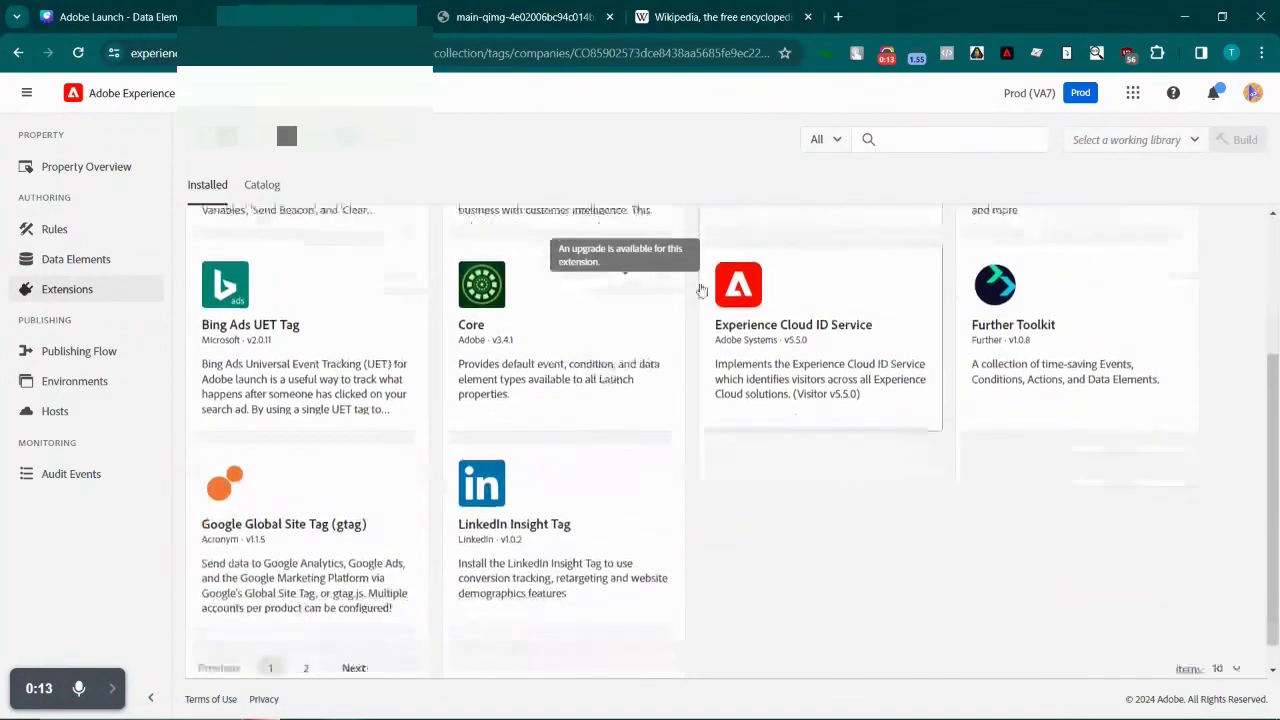
{"action": "scroll", "coordinate": [588, 310], "scroll_direction": "up", "scroll_amount": 2}
{"action": "scroll", "coordinate": [588, 310], "scroll_direction": "up", "scroll_amount": 1}
{"action": "scroll", "coordinate": [600, 340], "scroll_direction": "down", "scroll_amount": 2}
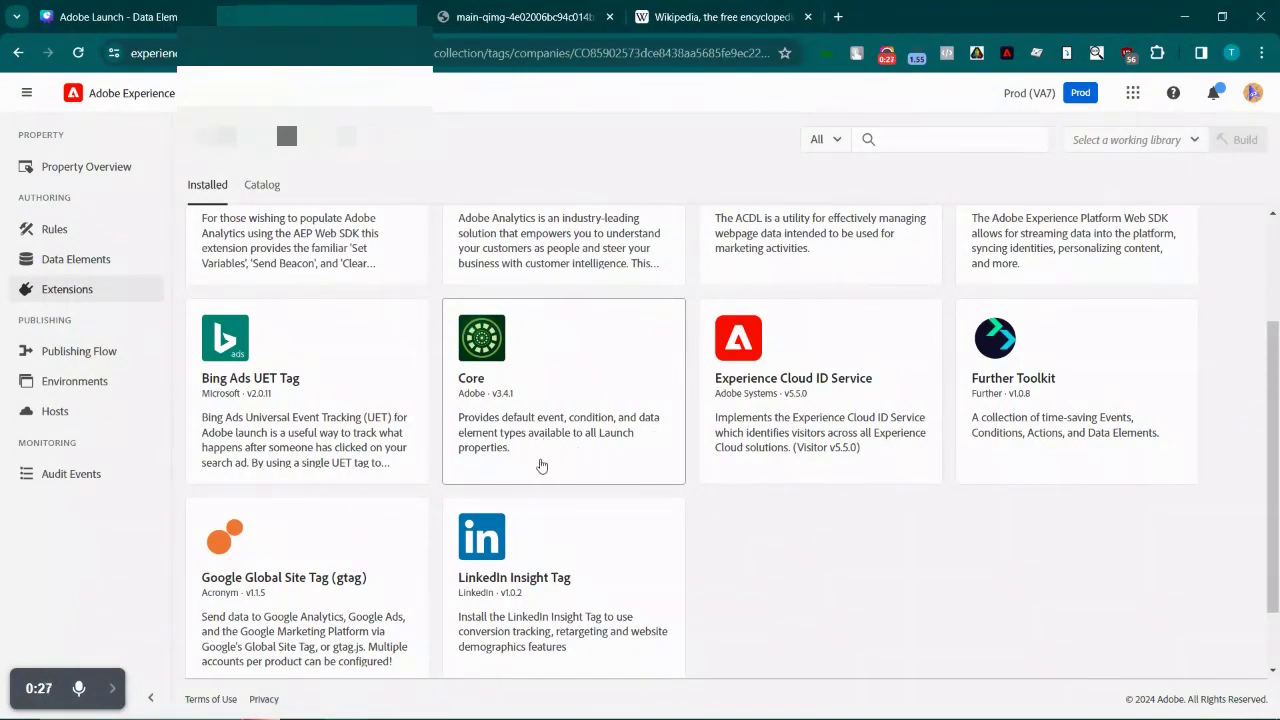
{"action": "scroll", "coordinate": [540, 465], "scroll_direction": "down", "scroll_amount": 2}
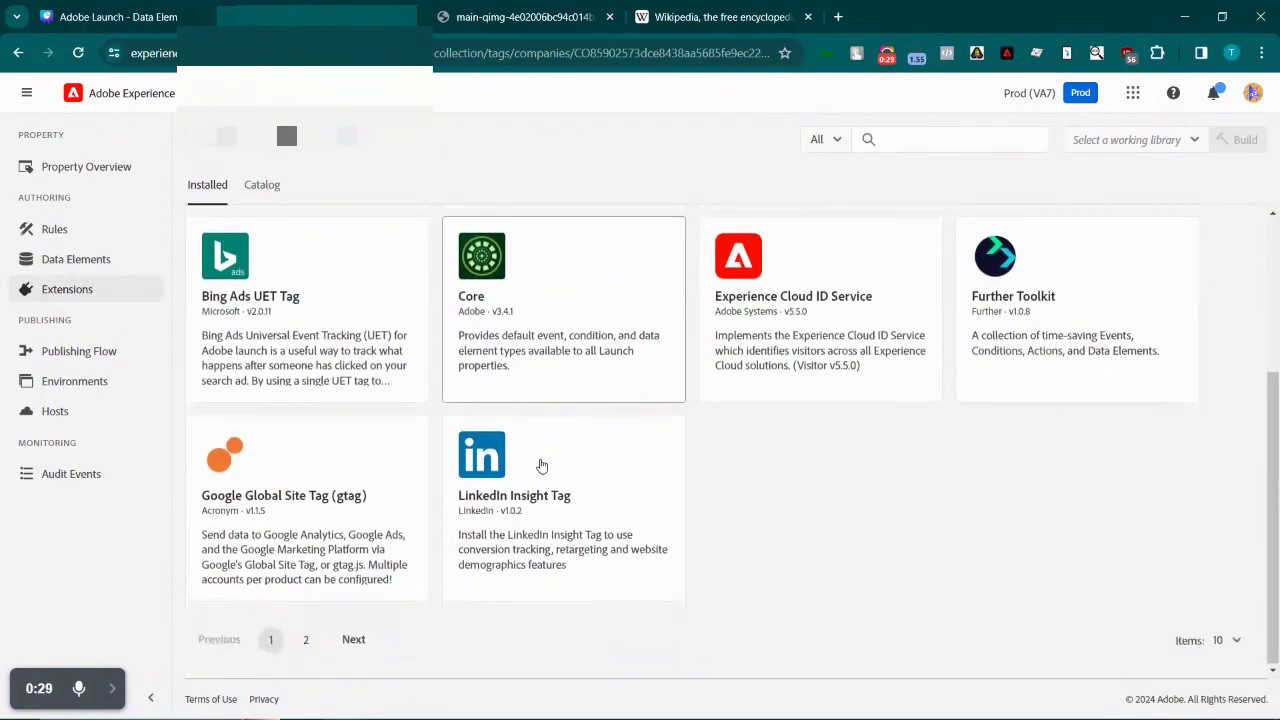
{"action": "left_click", "coordinate": [305, 640]}
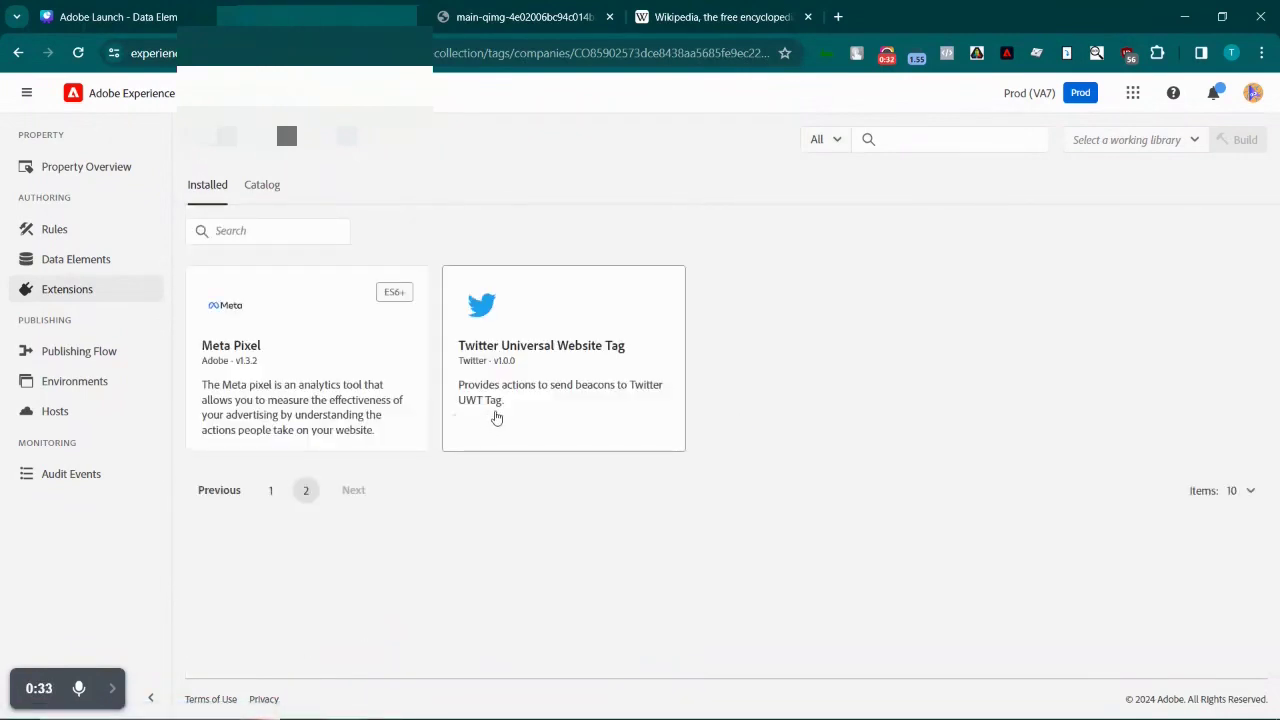
{"action": "left_click", "coordinate": [272, 492]}
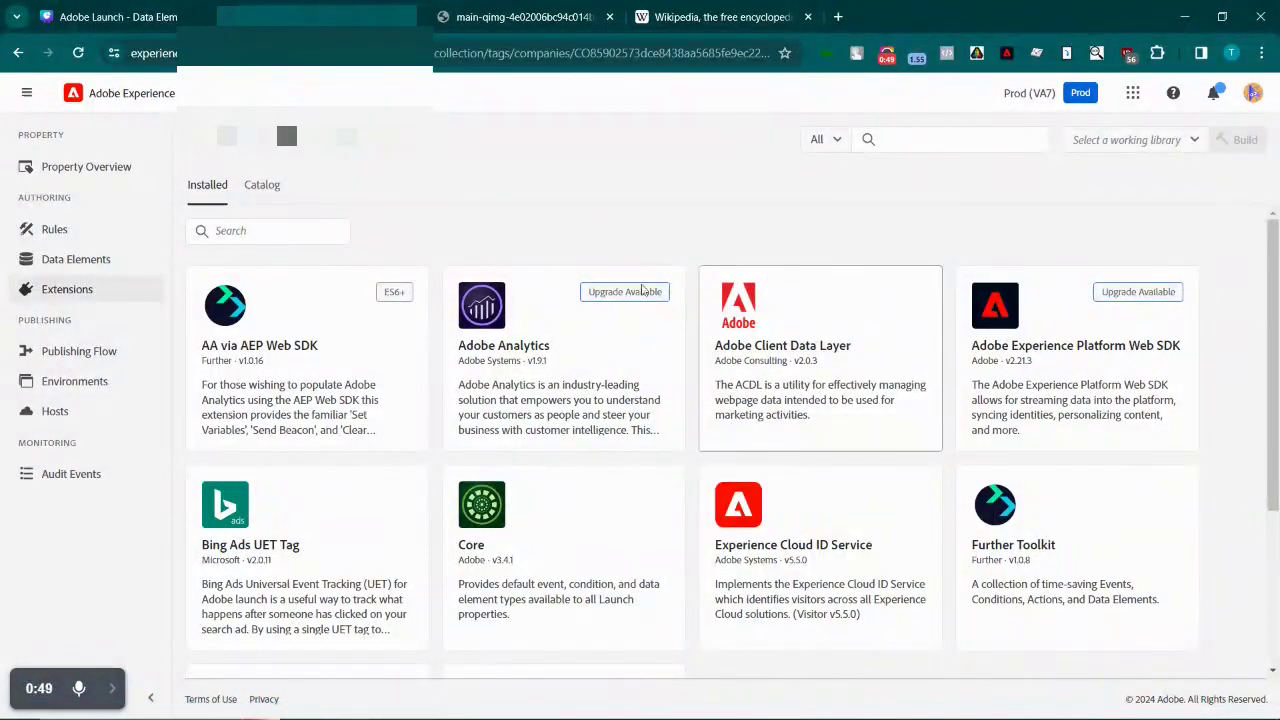
Look through the existing data elements and start a new data element named Test.
{"action": "left_click", "coordinate": [79, 262]}
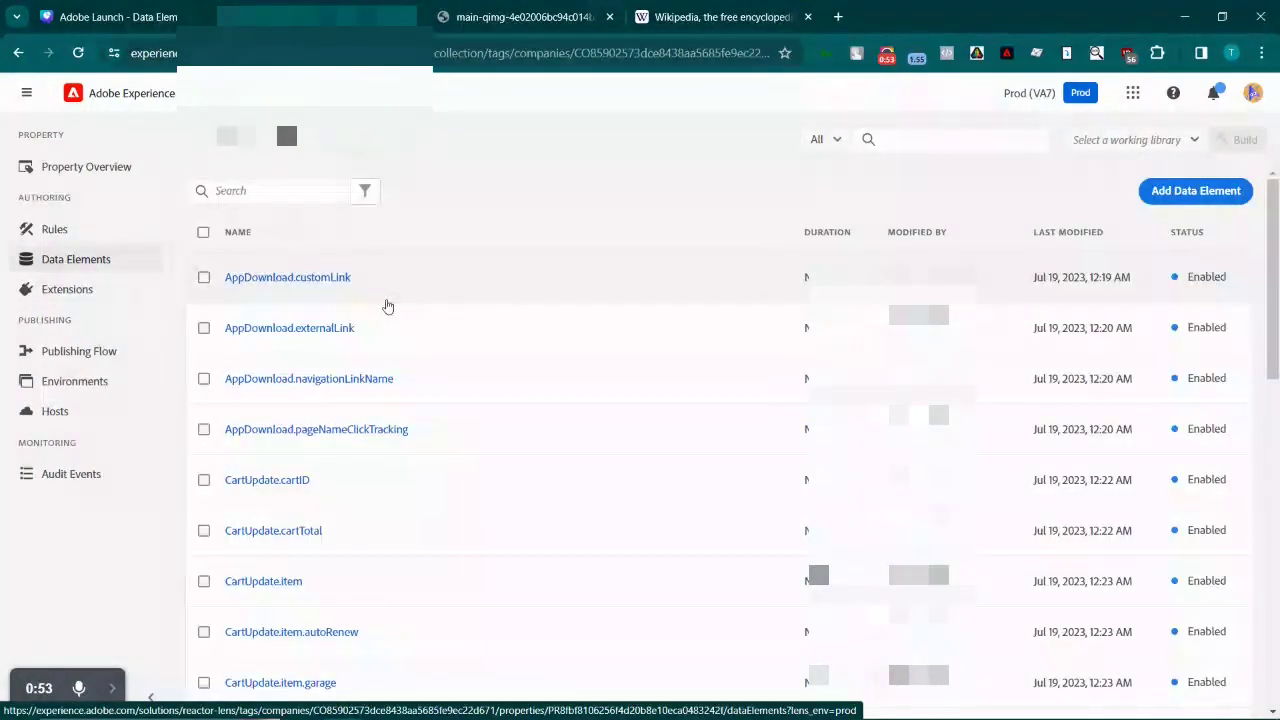
{"action": "scroll", "coordinate": [620, 314], "scroll_direction": "down", "scroll_amount": 4}
{"action": "scroll", "coordinate": [620, 314], "scroll_direction": "down", "scroll_amount": 3}
{"action": "scroll", "coordinate": [620, 314], "scroll_direction": "up", "scroll_amount": 7}
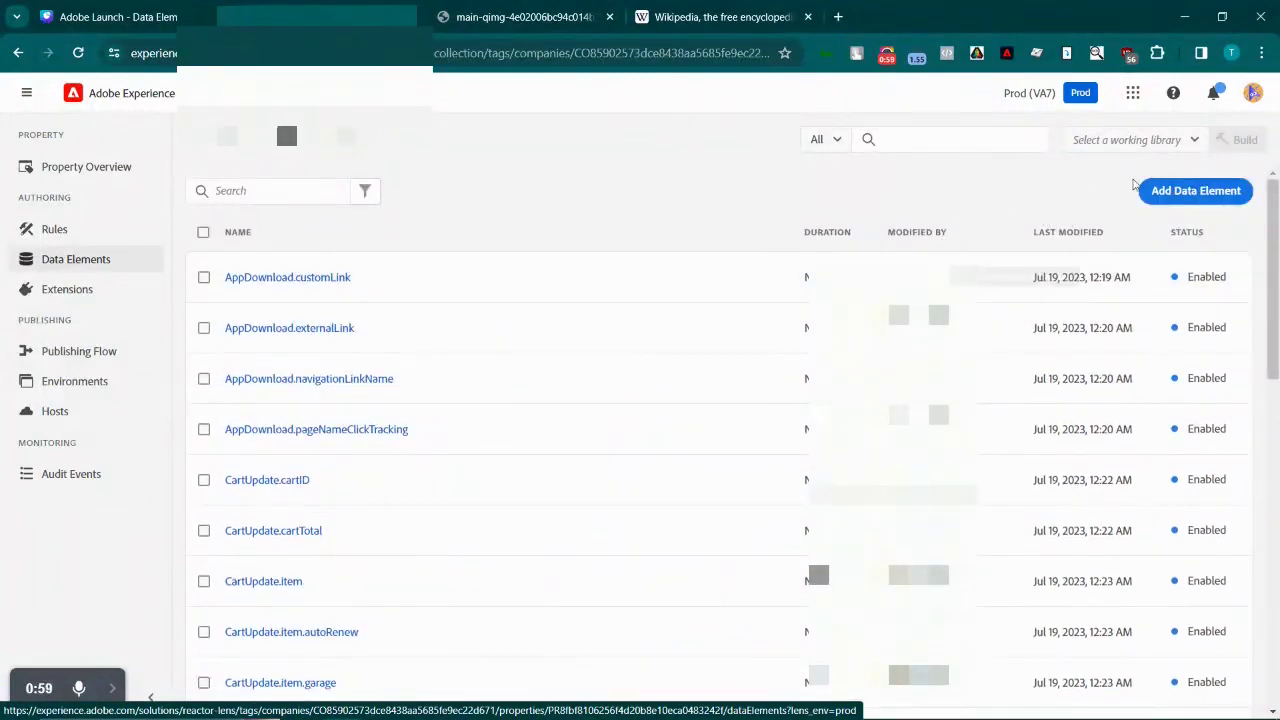
{"action": "left_click", "coordinate": [1184, 197]}
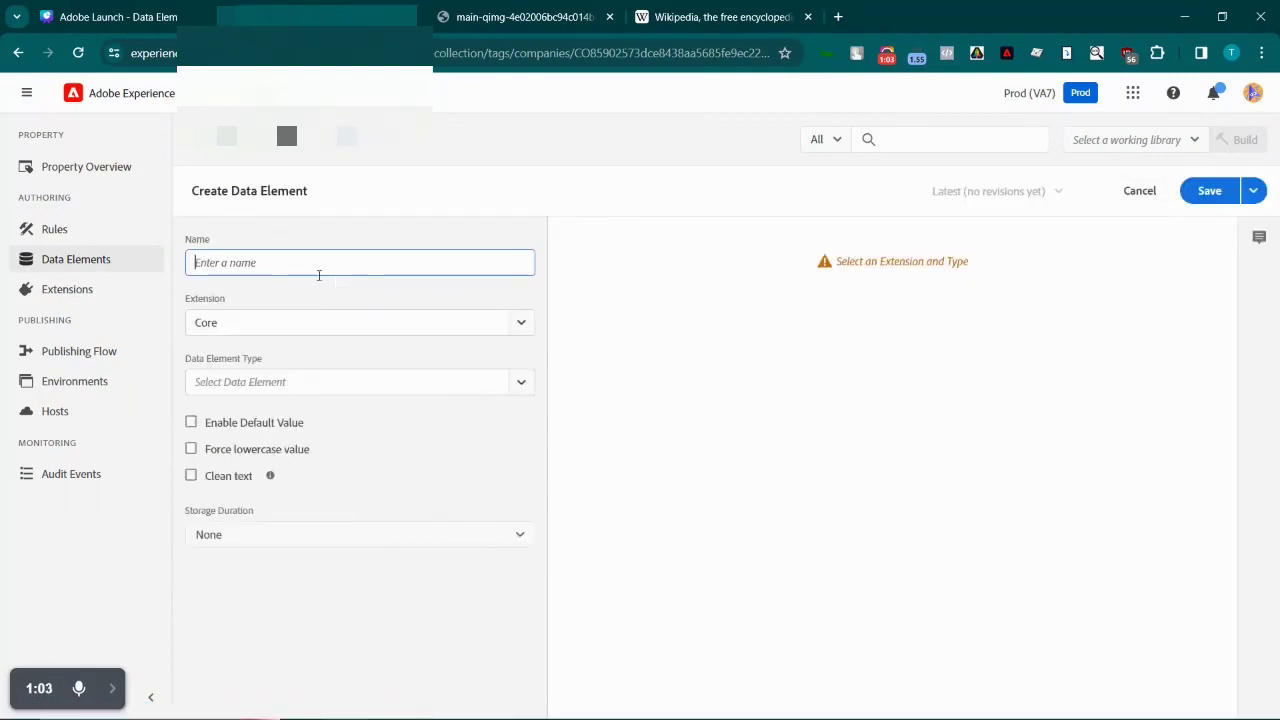
{"action": "left_click", "coordinate": [229, 267]}
{"action": "left_click", "coordinate": [296, 333]}
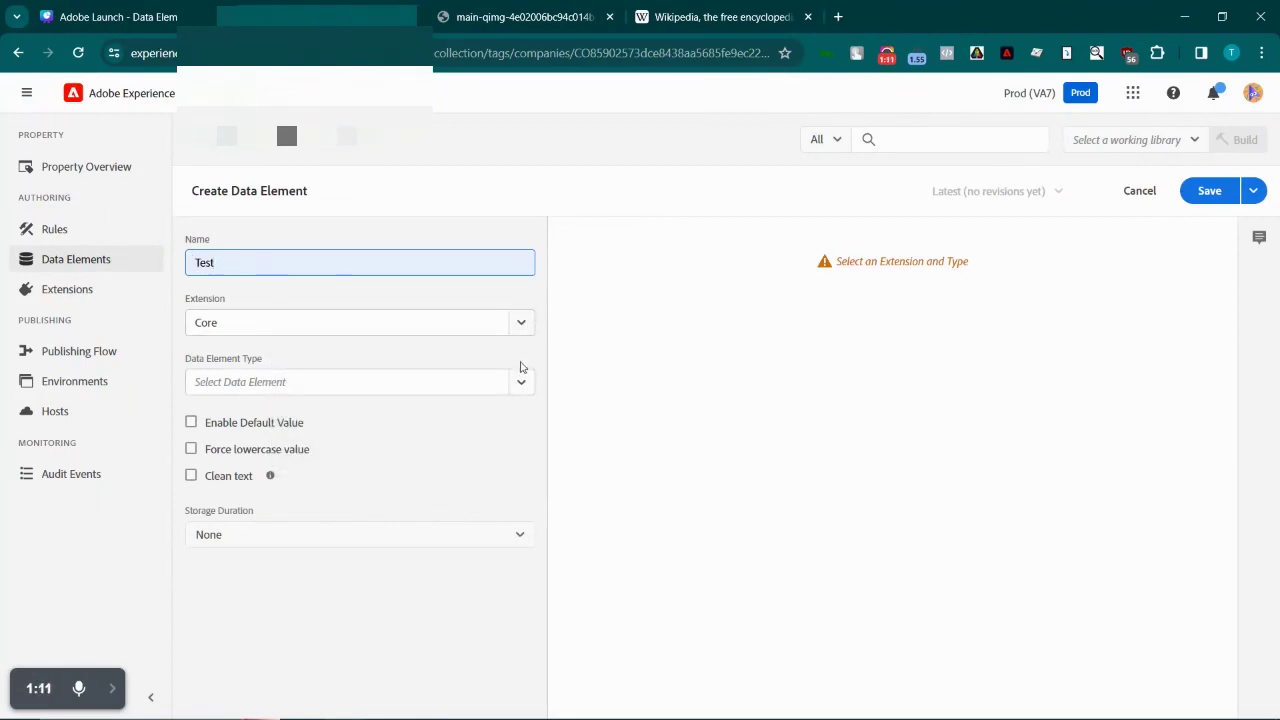
Keep Core as the data element's extension and choose Page Info as its data element type.
{"action": "left_click", "coordinate": [520, 325]}
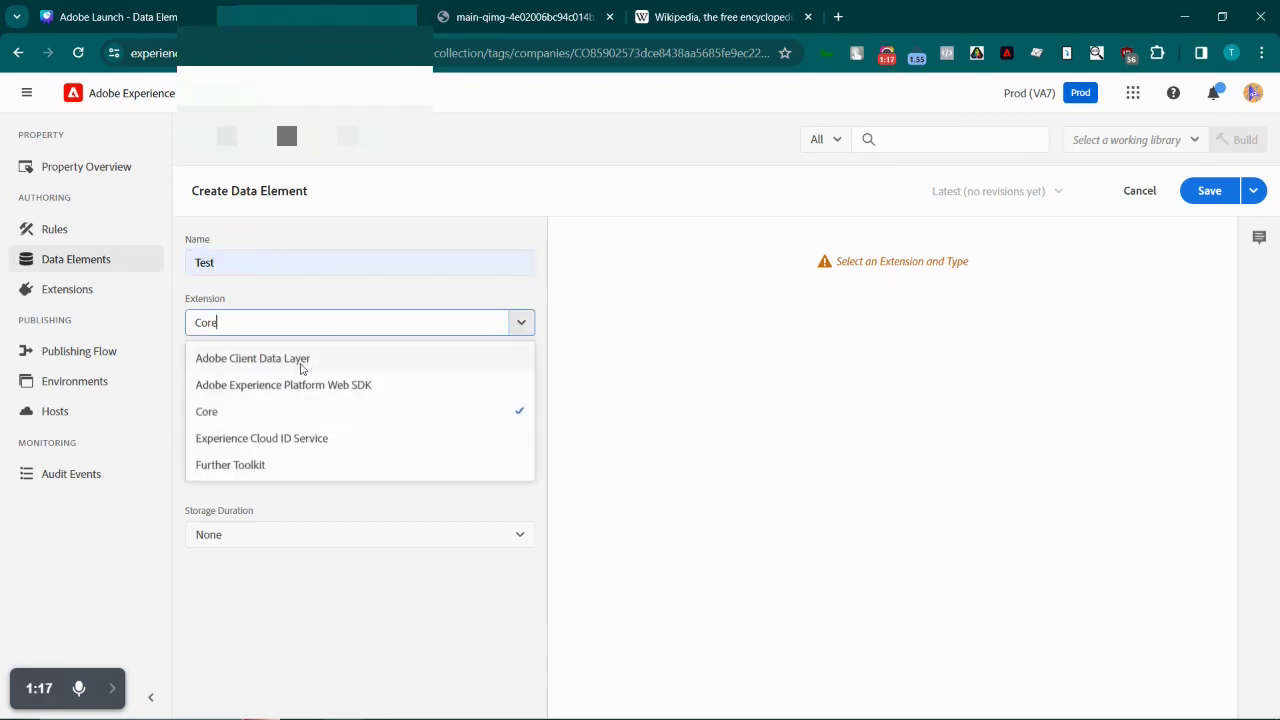
{"action": "left_click", "coordinate": [284, 416]}
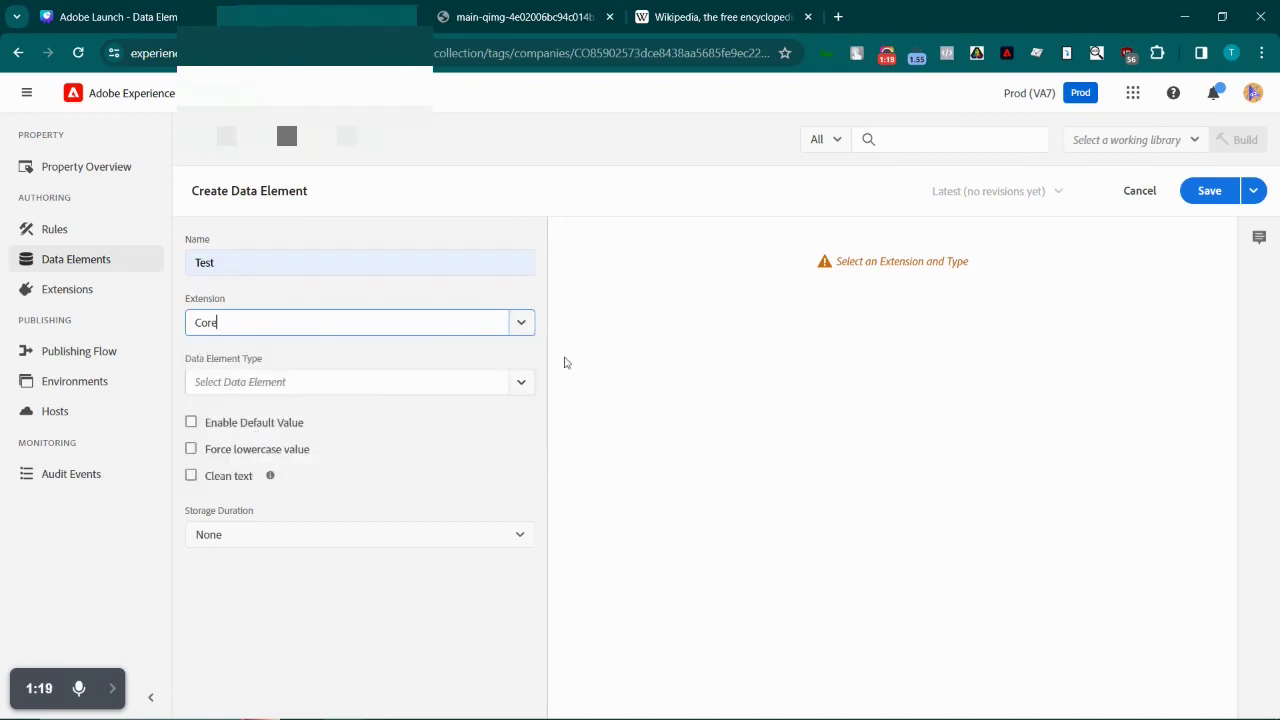
{"action": "left_click", "coordinate": [523, 390]}
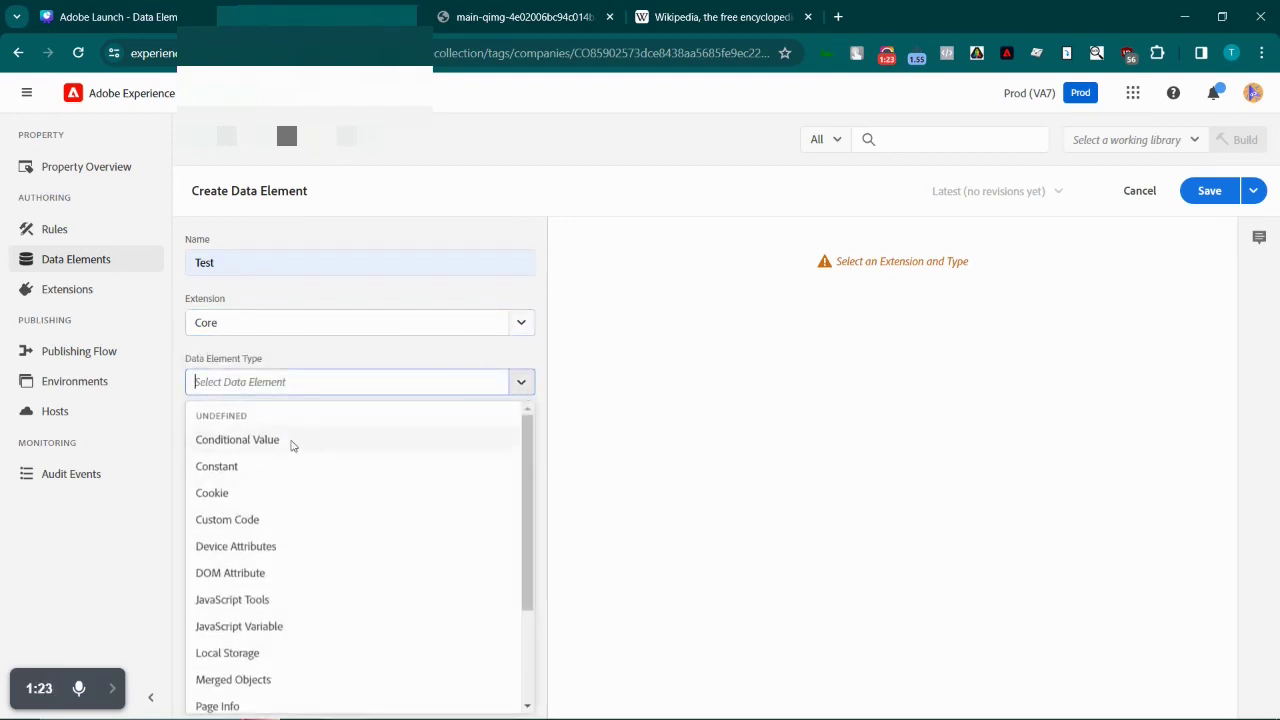
{"action": "left_click_drag", "start_coordinate": [530, 507], "coordinate": [527, 596]}
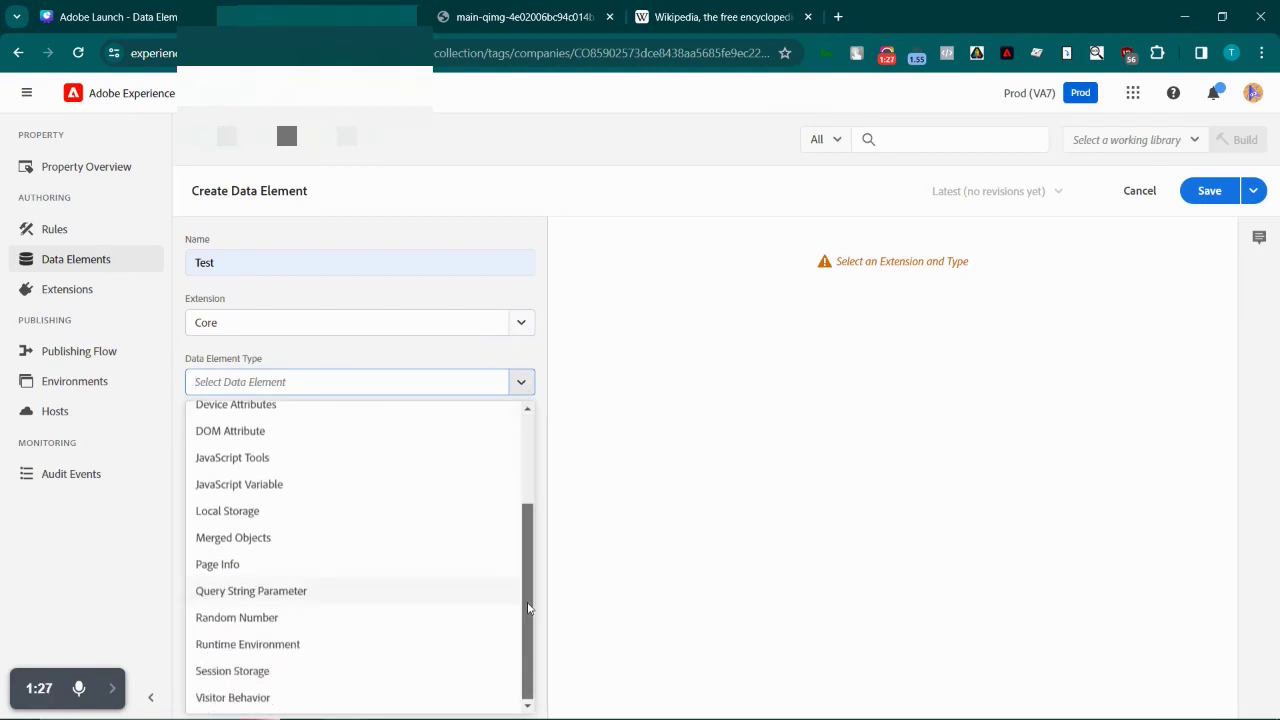
{"action": "scroll", "coordinate": [374, 520], "scroll_direction": "up", "scroll_amount": 1}
{"action": "scroll", "coordinate": [376, 521], "scroll_direction": "down", "scroll_amount": 1}
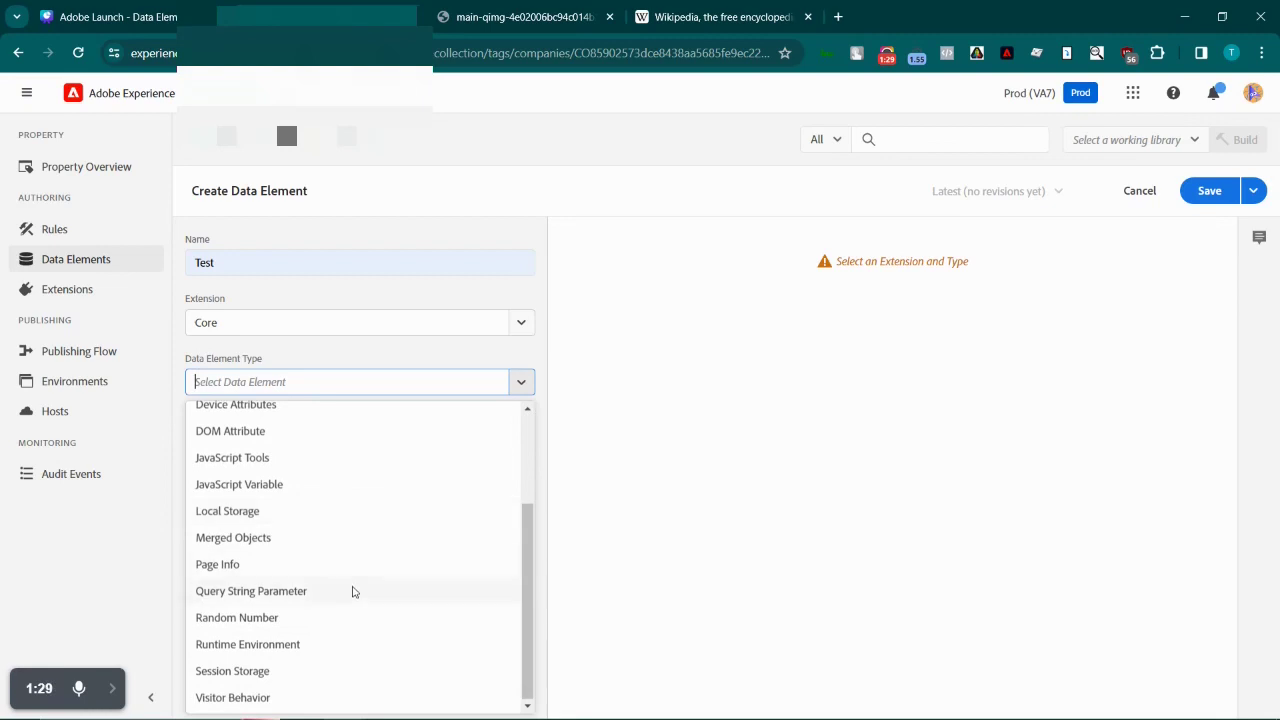
{"action": "left_click", "coordinate": [276, 566]}
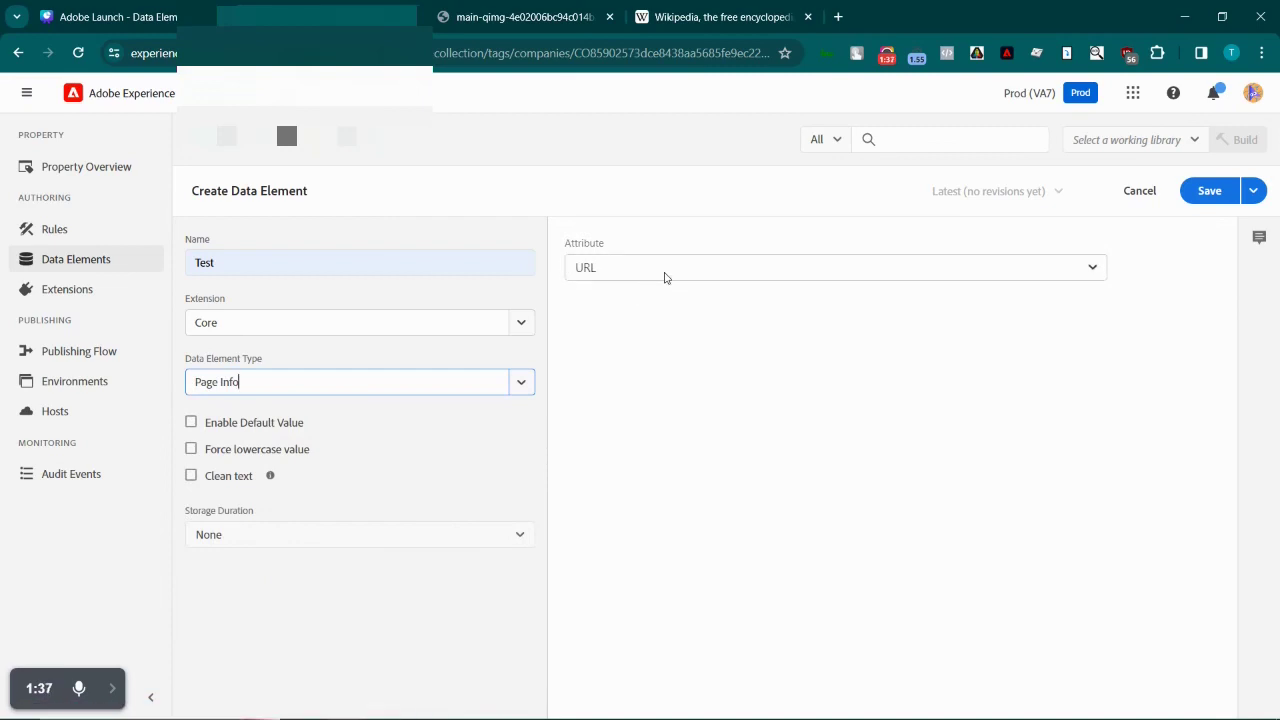
Compare the Page Info attribute options with the URL structure diagram and the Wikipedia page's address.
{"action": "left_click", "coordinate": [665, 270]}
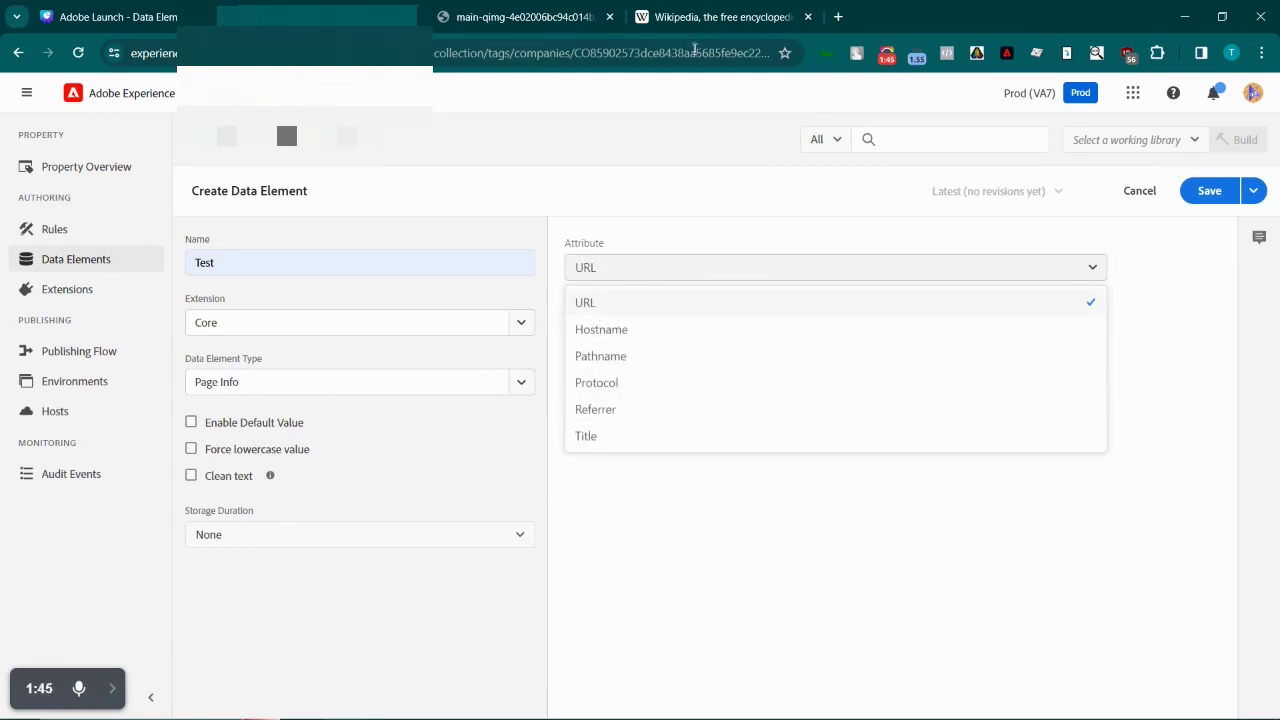
{"action": "left_click", "coordinate": [530, 22]}
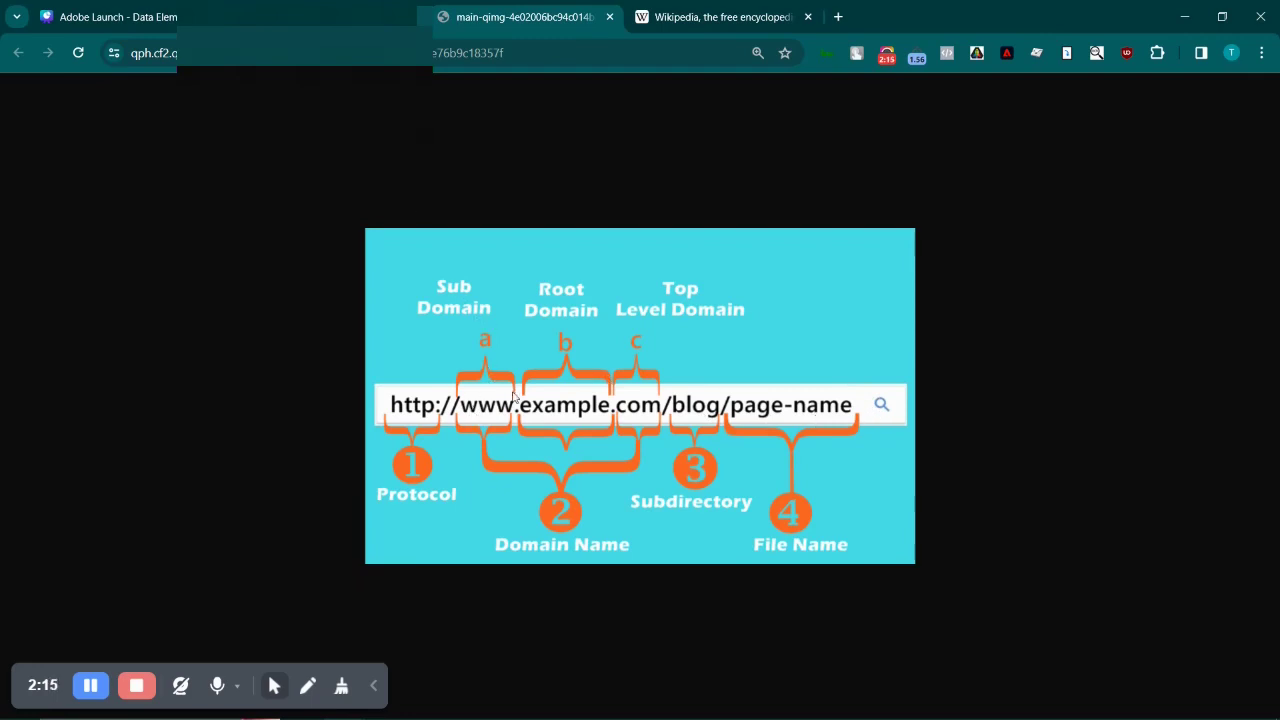
{"action": "key", "text": "ctrl+shift+Tab"}
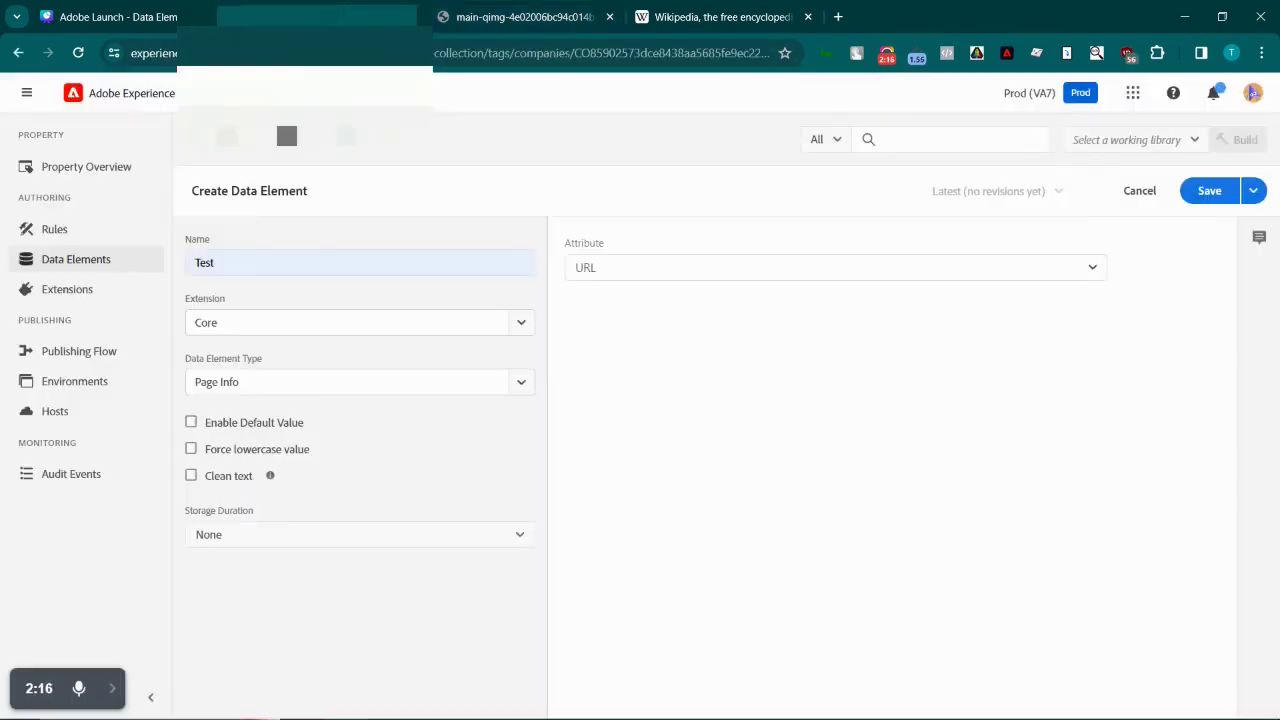
{"action": "left_click", "coordinate": [655, 277]}
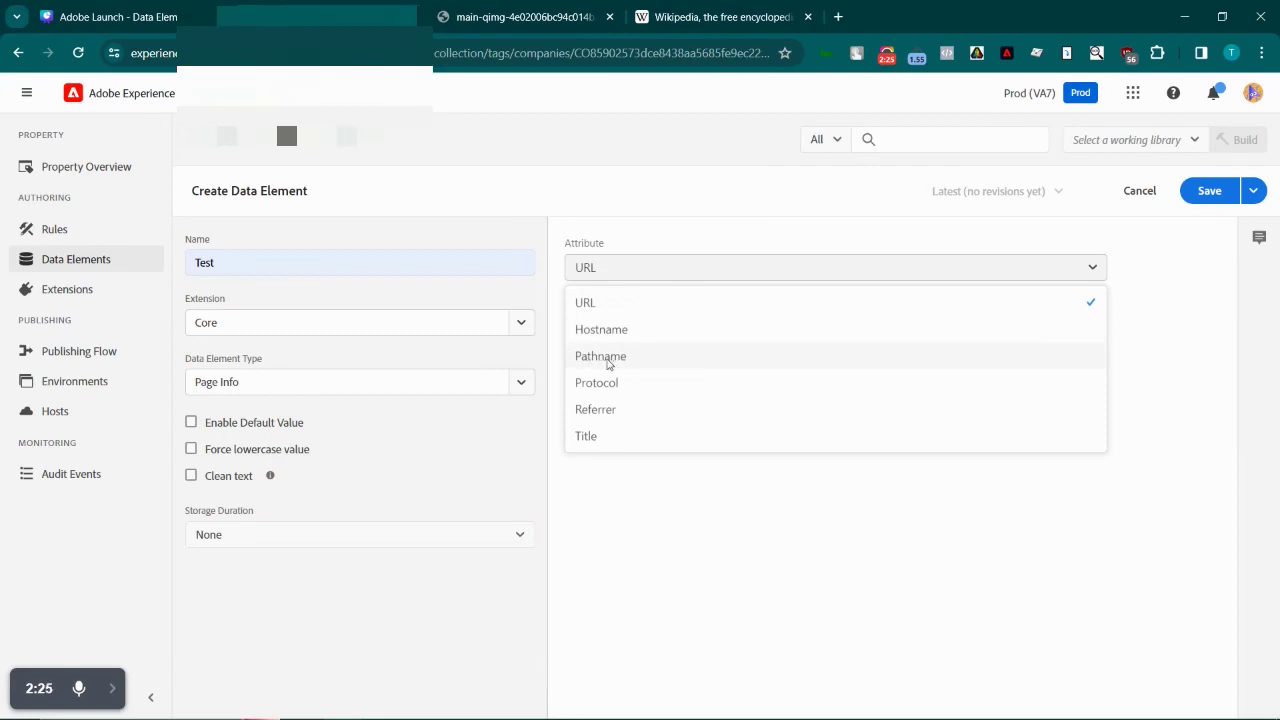
{"action": "left_click", "coordinate": [683, 30]}
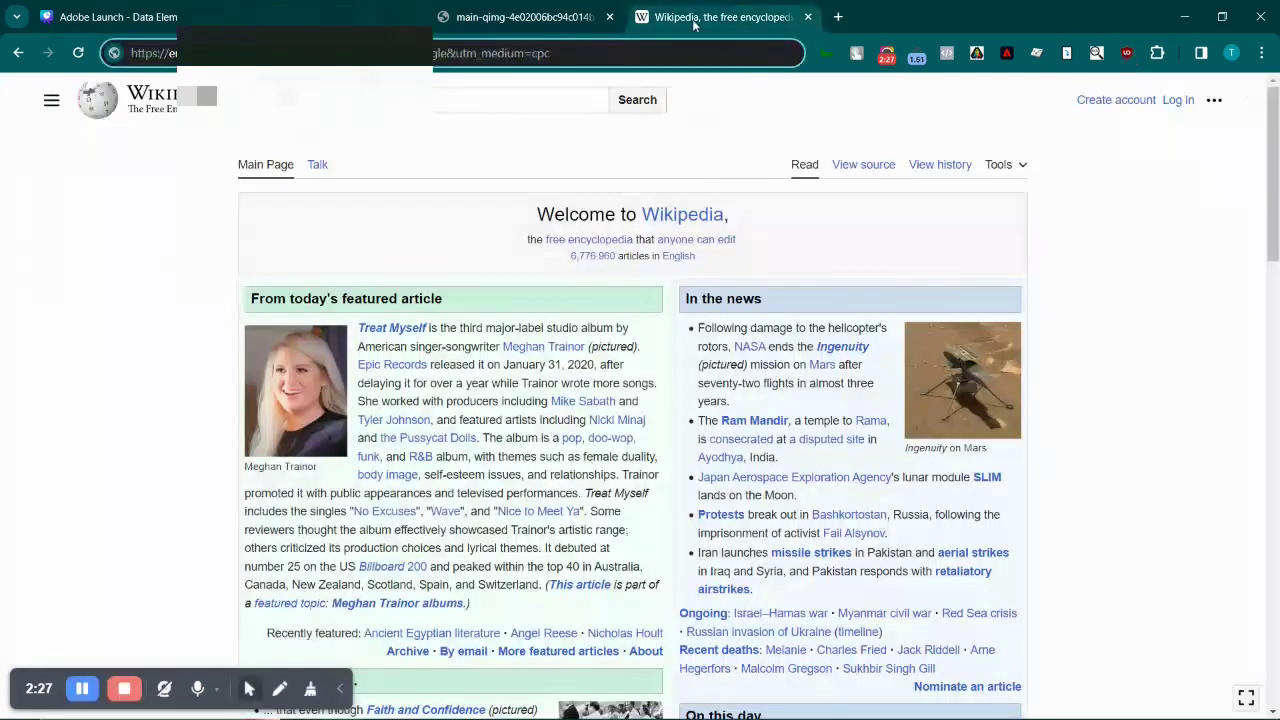
{"action": "left_click", "coordinate": [560, 17]}
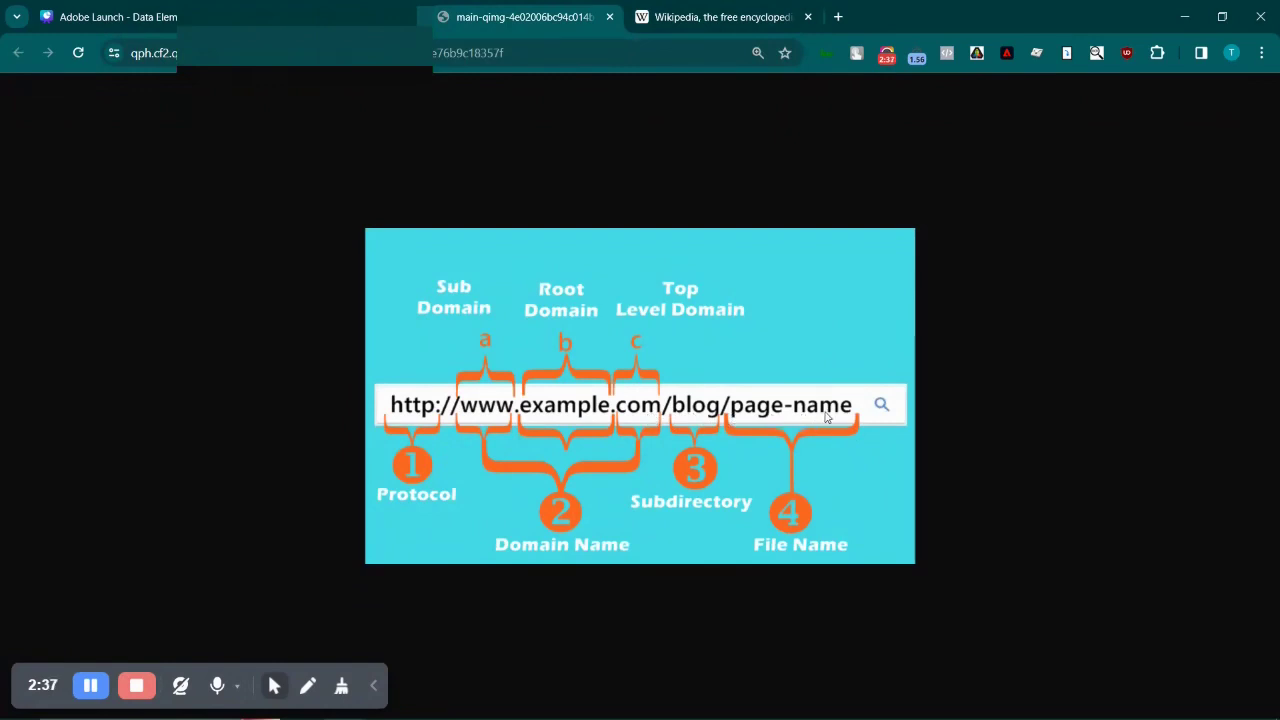
{"action": "left_click", "coordinate": [308, 8]}
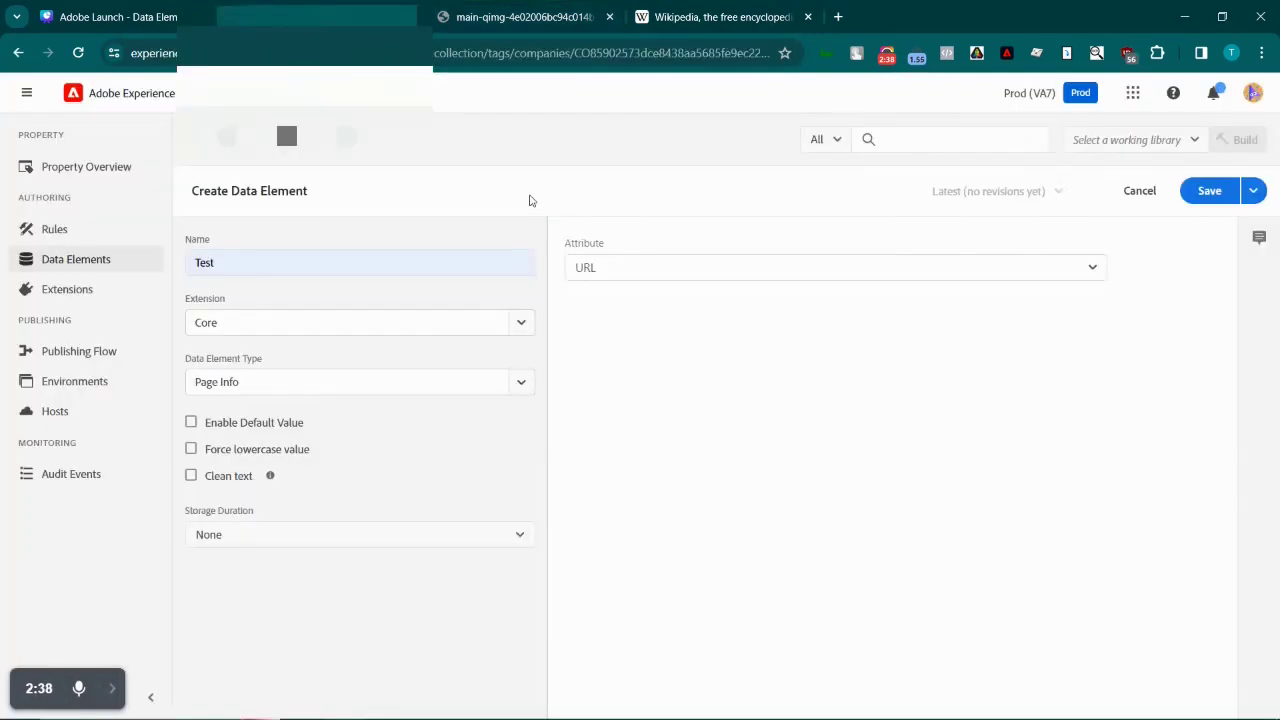
Set the Page Info attribute to Title and rename the data element Title.
{"action": "left_click", "coordinate": [650, 271]}
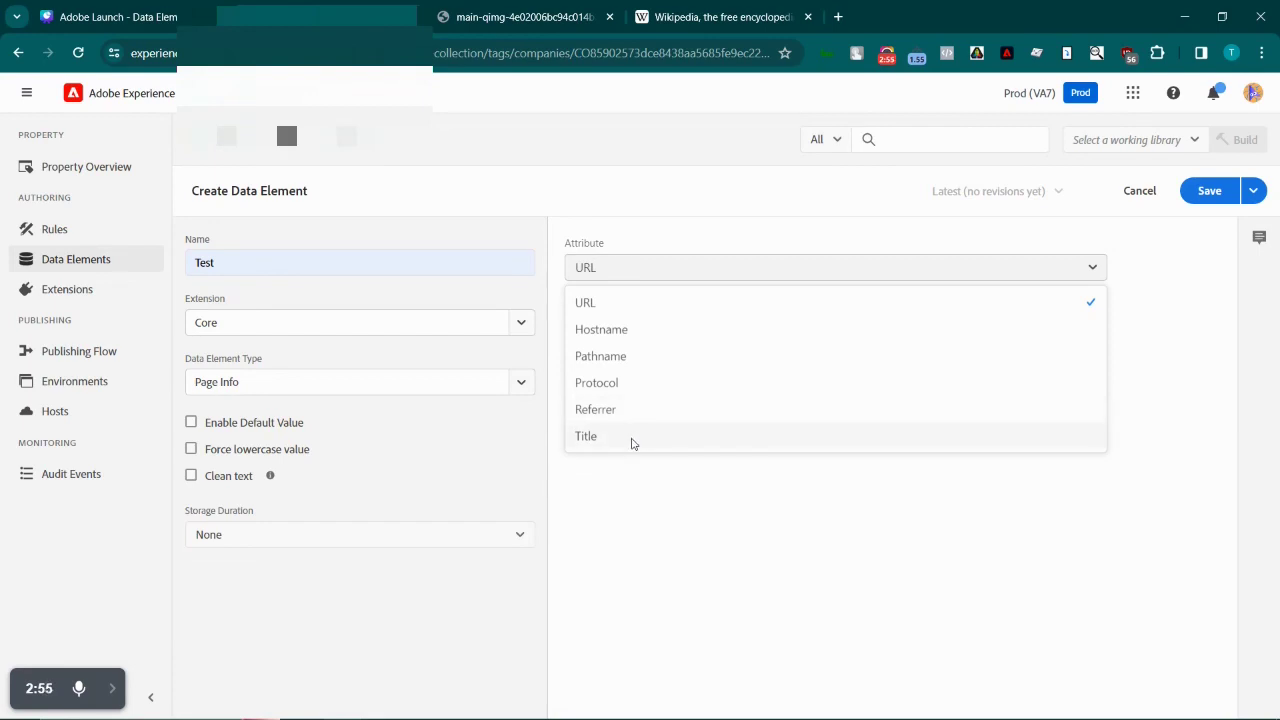
{"action": "left_click", "coordinate": [586, 437]}
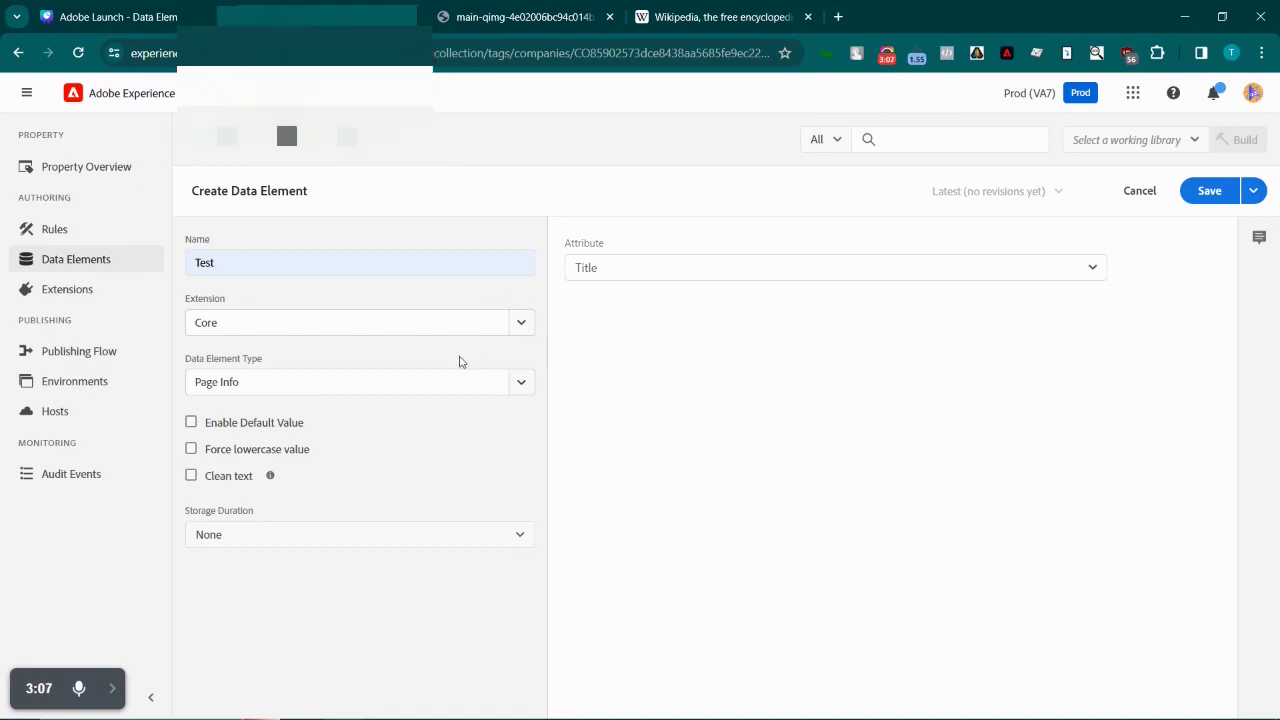
{"action": "left_click", "coordinate": [642, 274]}
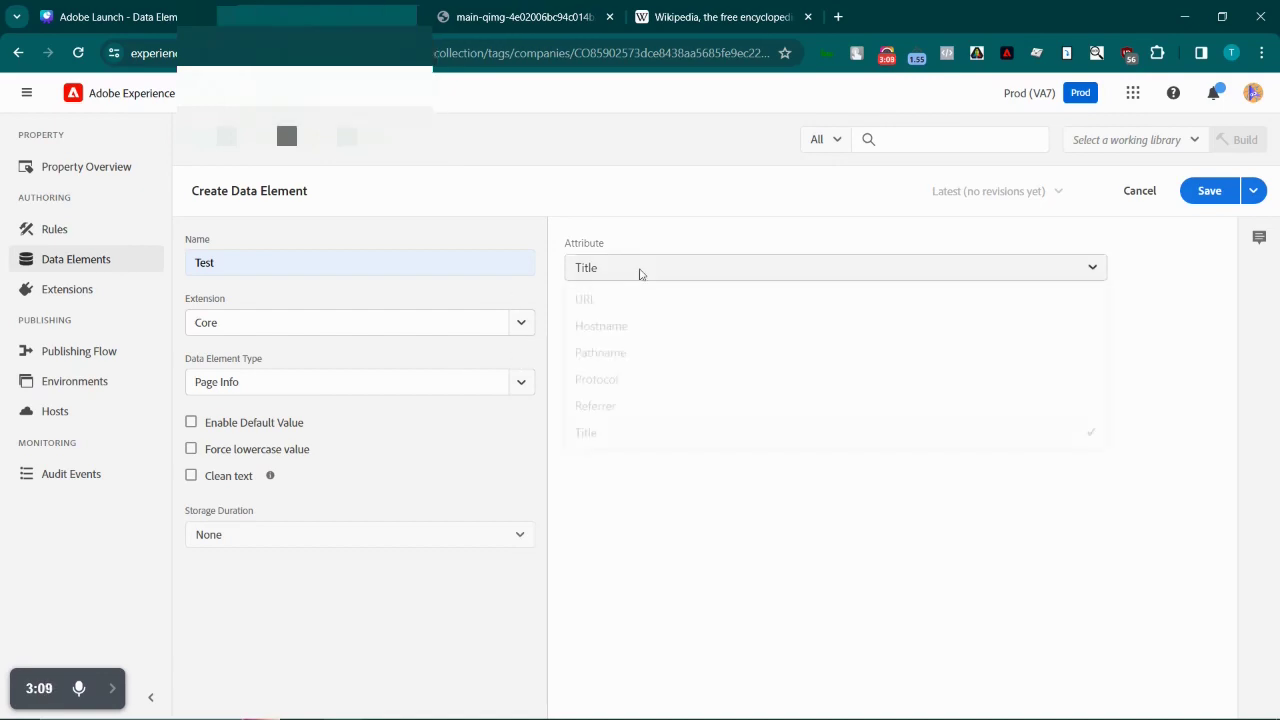
{"action": "left_click", "coordinate": [630, 437]}
{"action": "double_click", "coordinate": [232, 262]}
{"action": "type", "text": "Tit"}
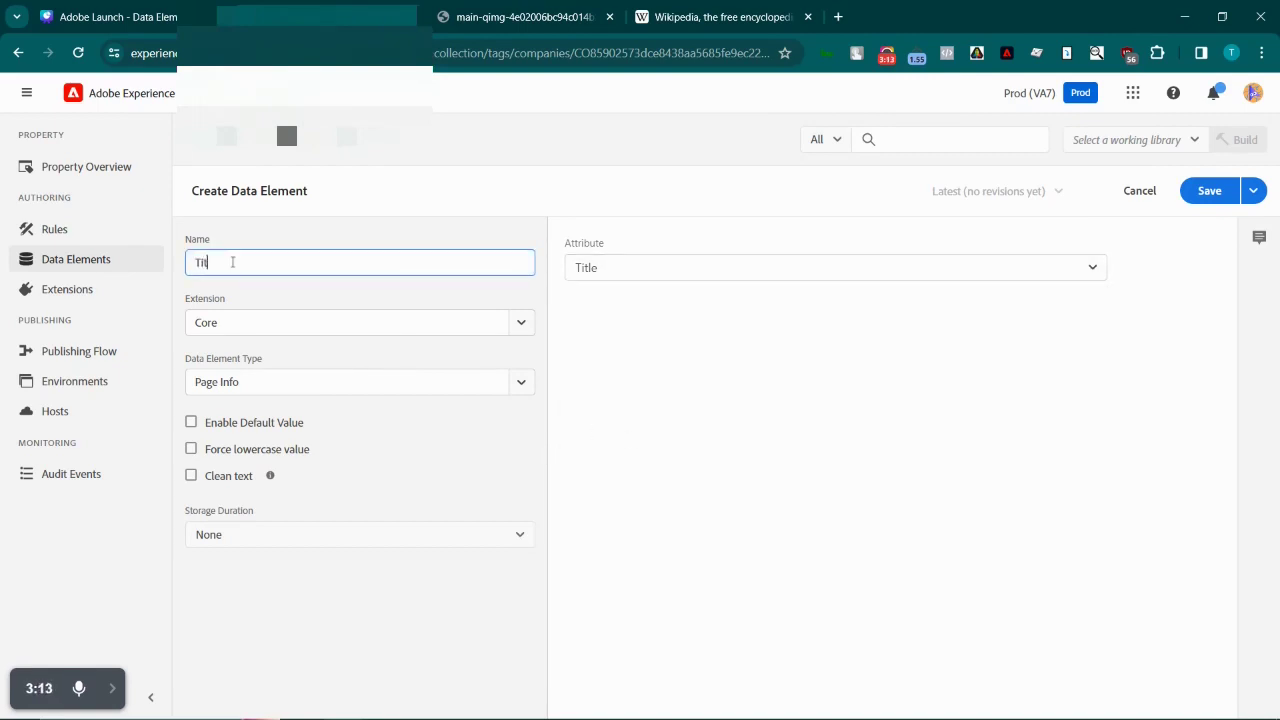
{"action": "type", "text": "le"}
{"action": "left_click_drag", "start_coordinate": [241, 260], "coordinate": [182, 267]}
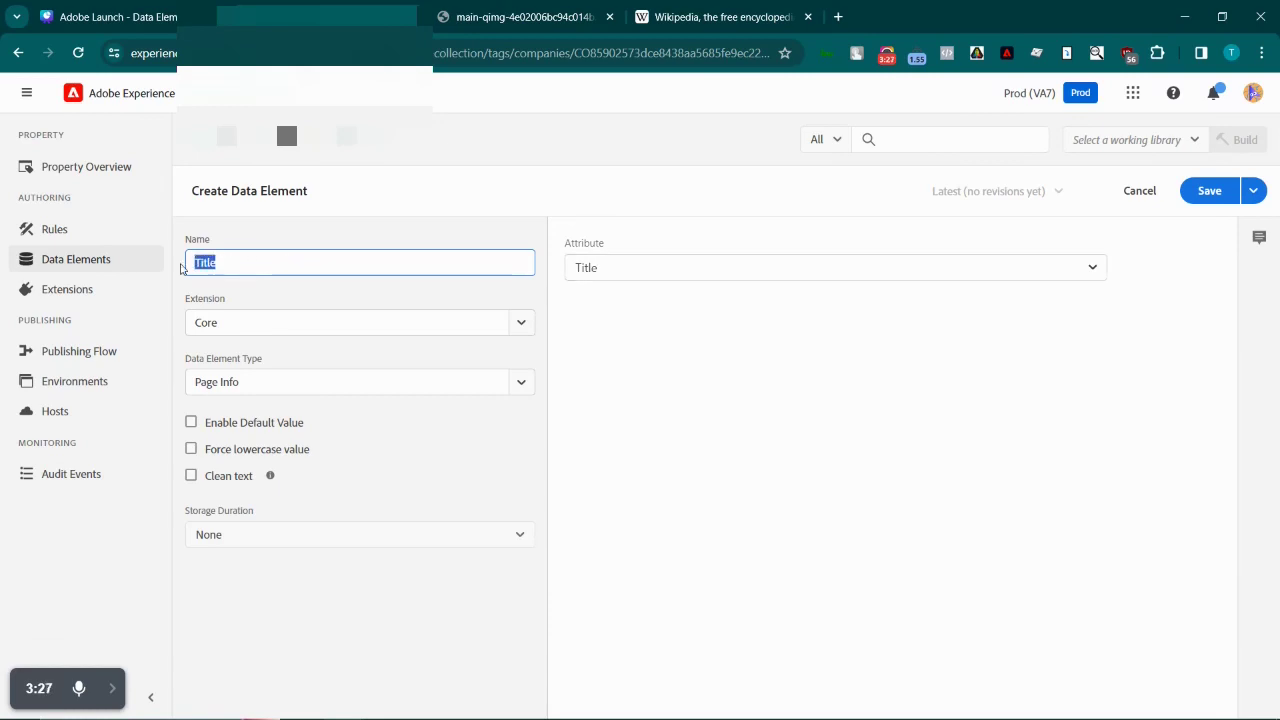
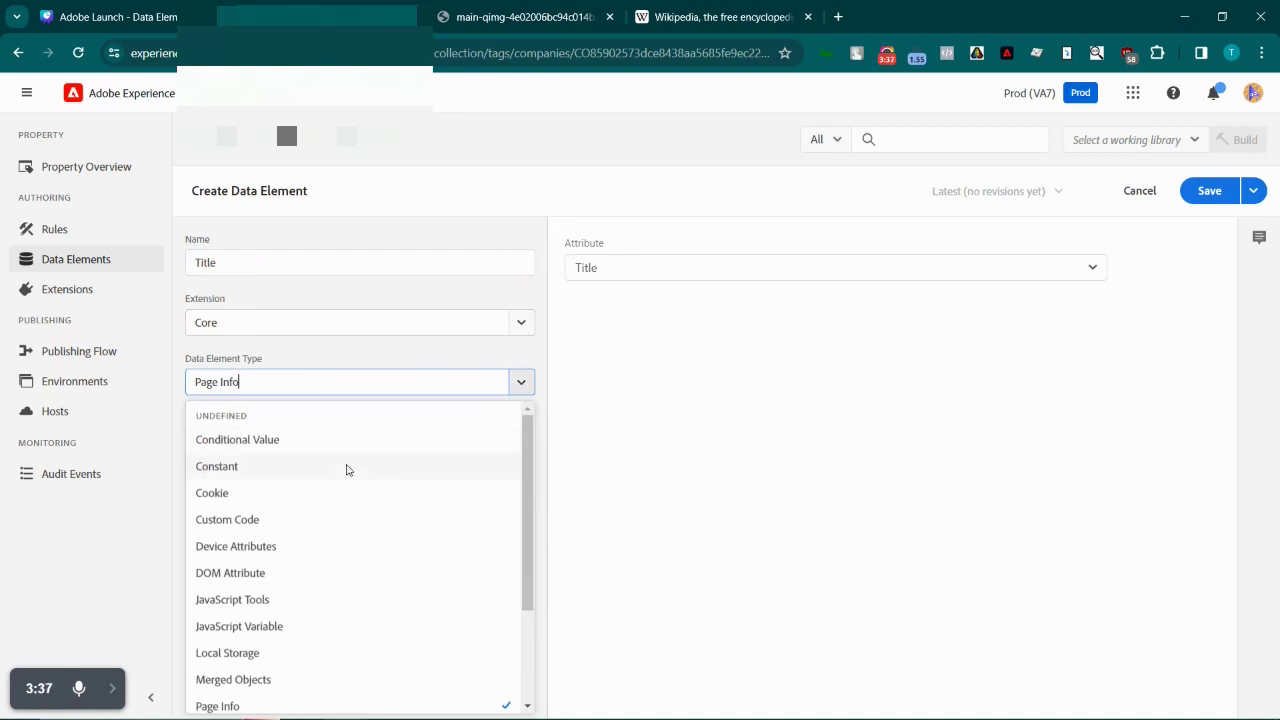
Switch the data element type to Conditional Value and use the existing Page Title data element as the left operand.
{"action": "left_click", "coordinate": [295, 448]}
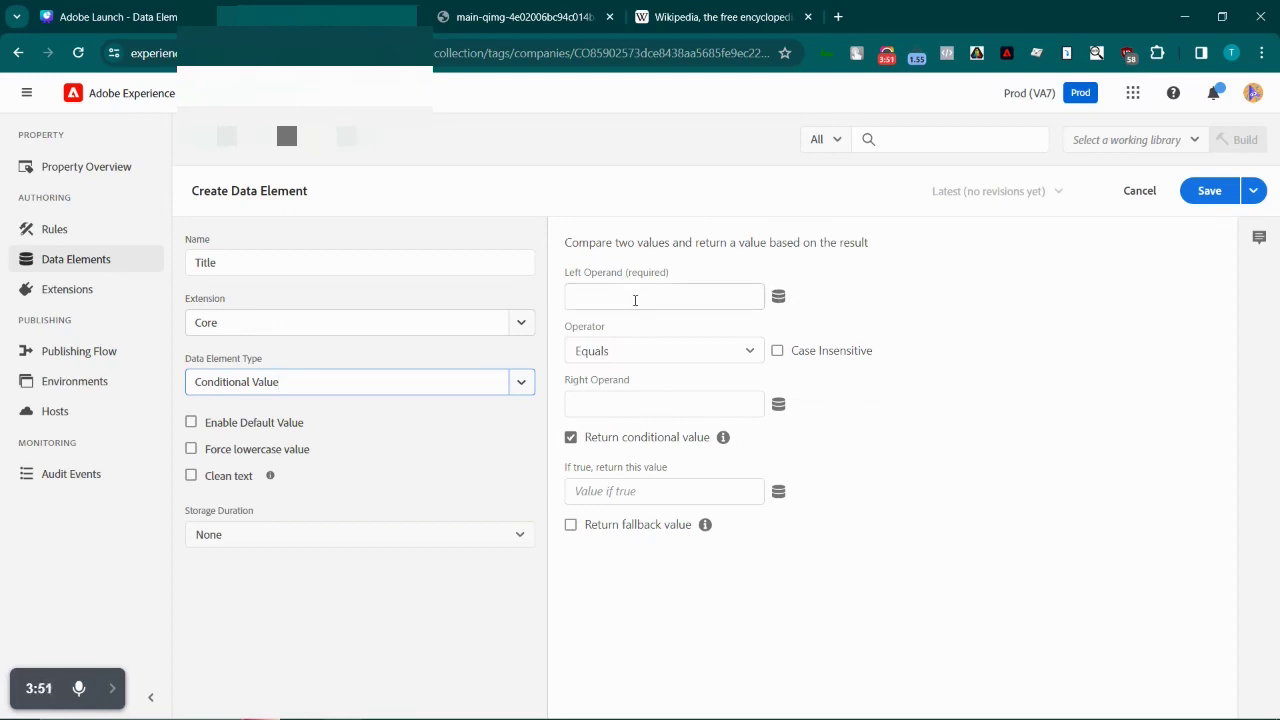
{"action": "left_click", "coordinate": [779, 297]}
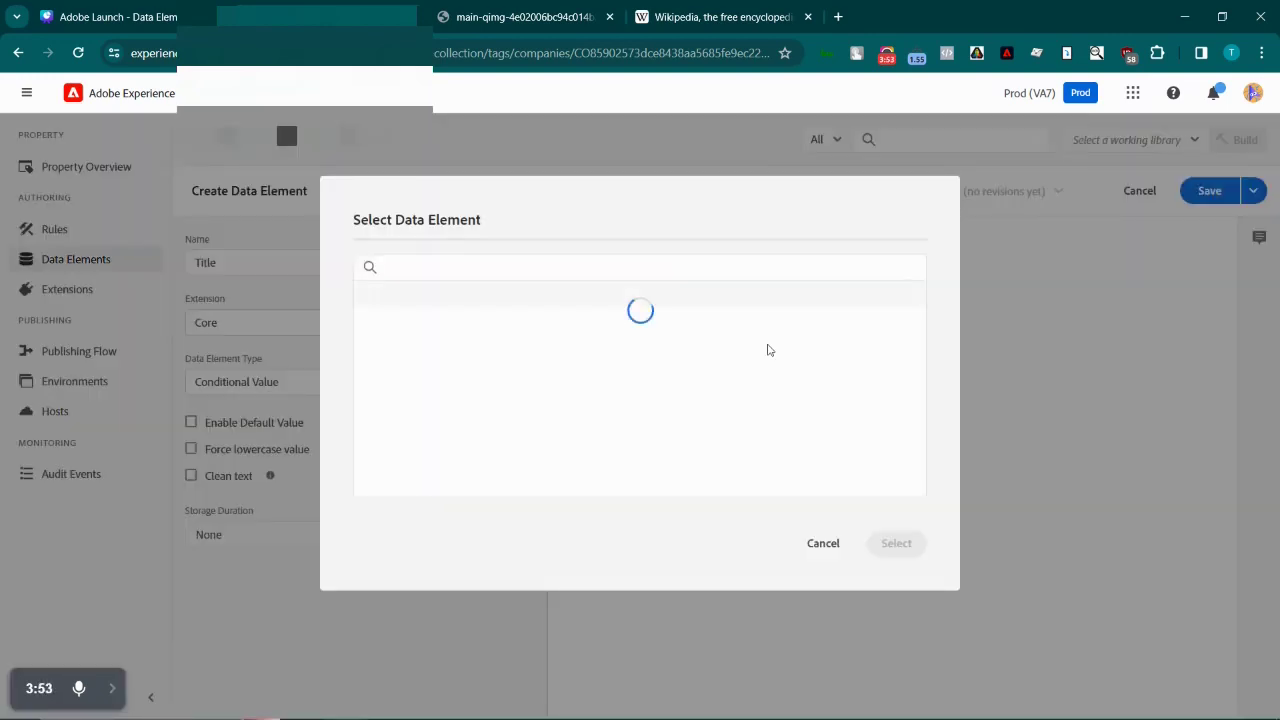
{"action": "left_click", "coordinate": [512, 269]}
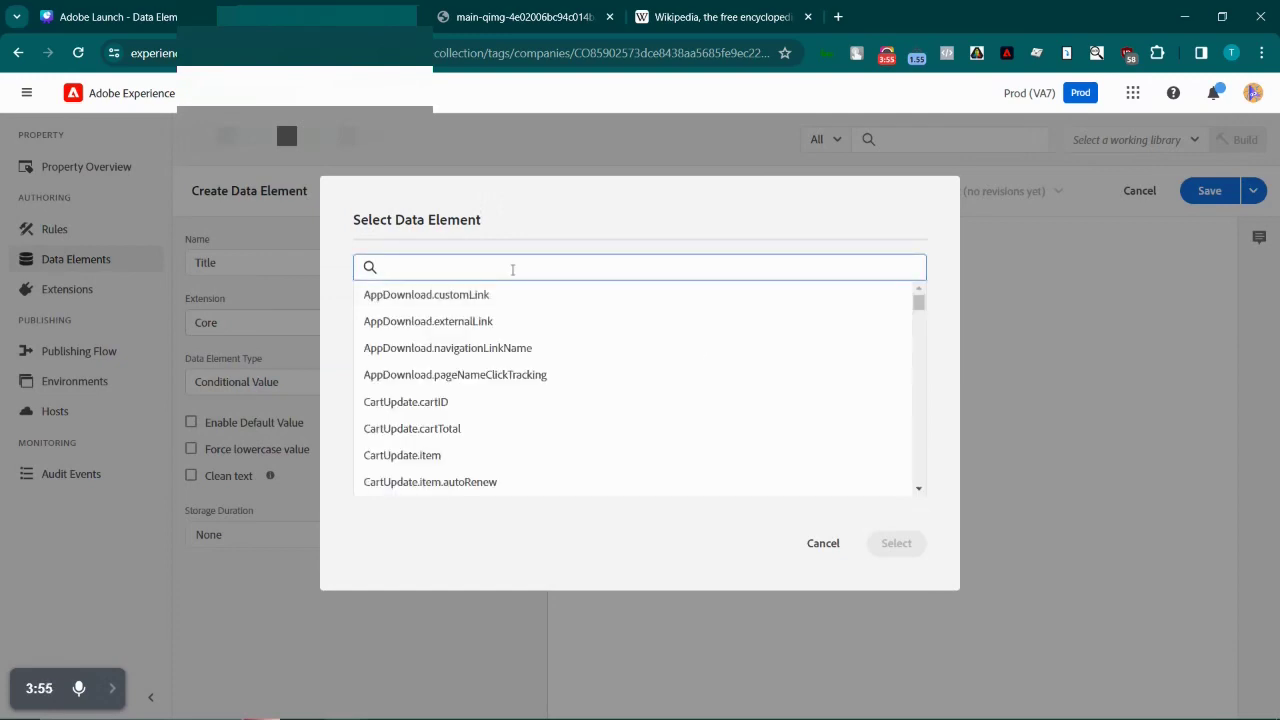
{"action": "type", "text": "page tite"}
{"action": "key", "text": "BackSpace"}
{"action": "type", "text": "l"}
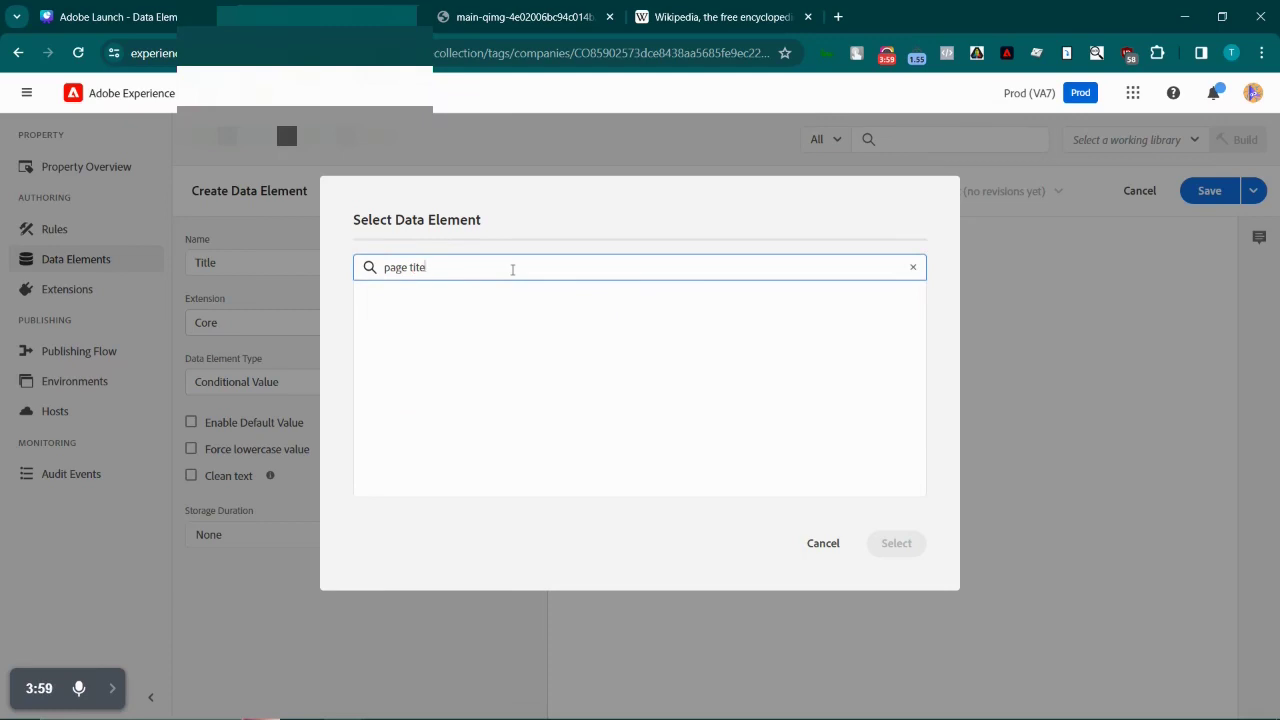
{"action": "type", "text": "e"}
{"action": "left_click", "coordinate": [473, 297]}
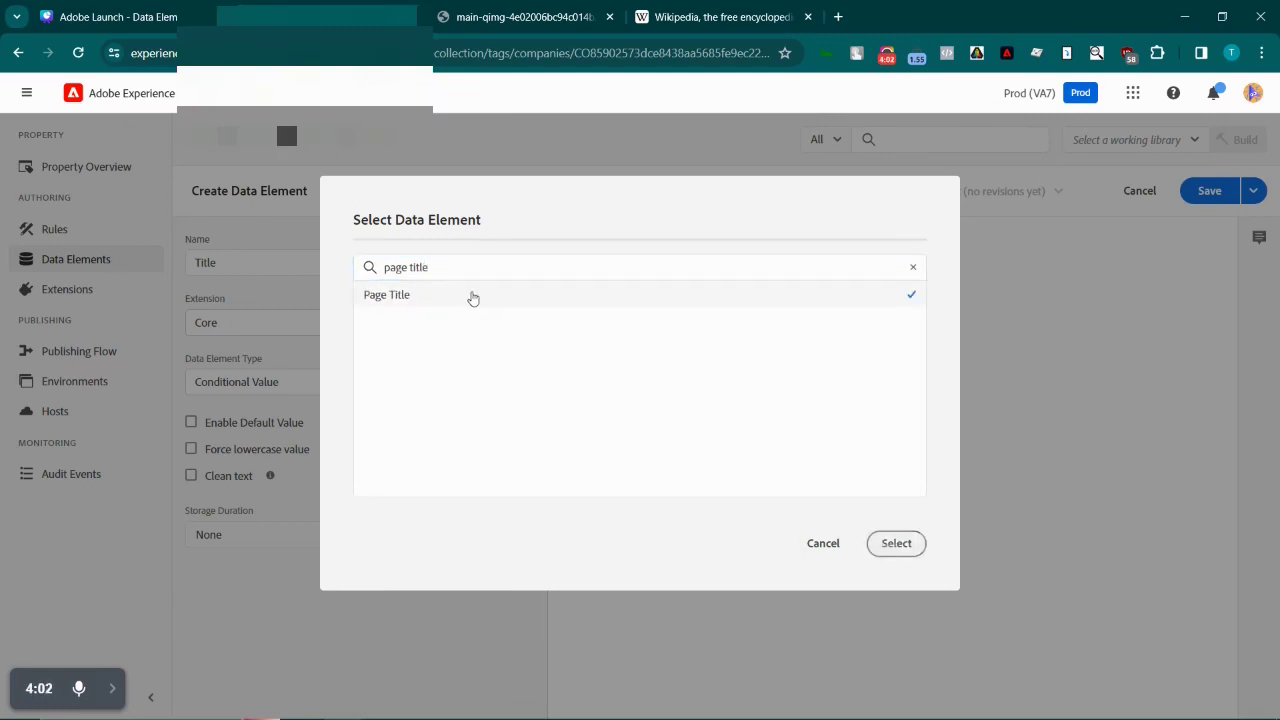
{"action": "left_click", "coordinate": [901, 544]}
{"action": "left_click", "coordinate": [648, 298]}
{"action": "left_click_drag", "start_coordinate": [648, 298], "coordinate": [577, 308]}
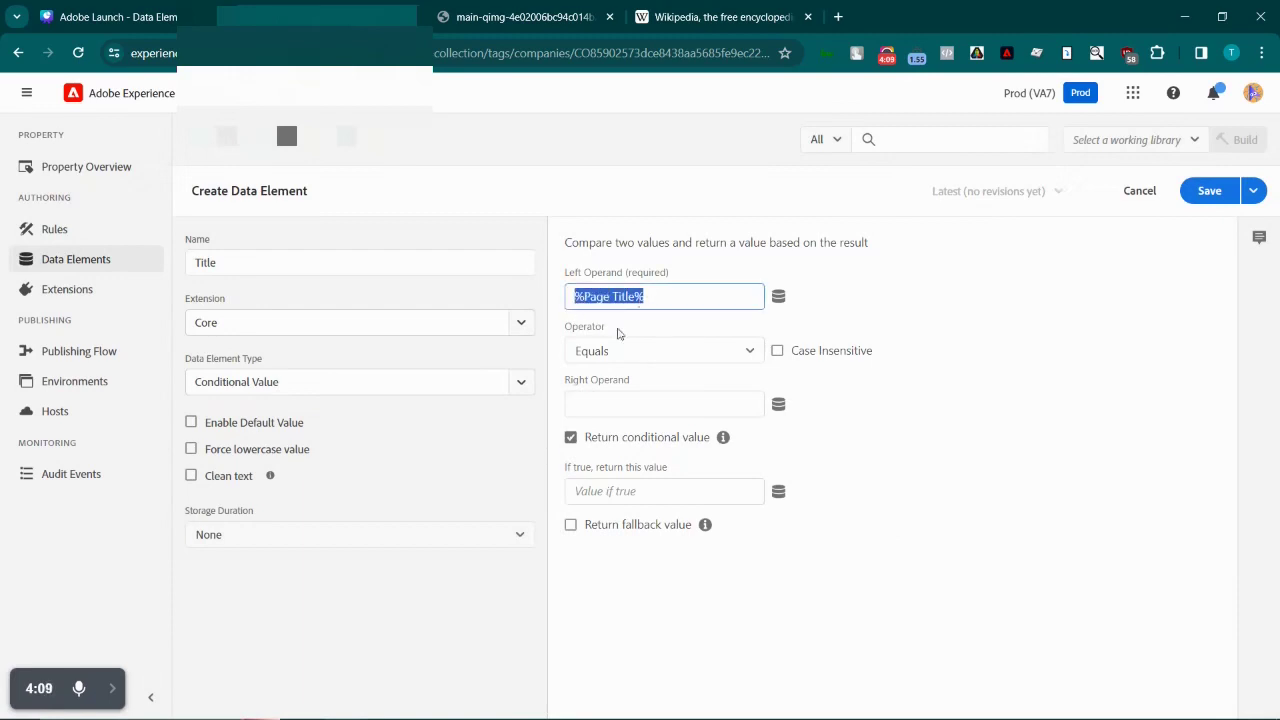
{"action": "left_click_drag", "start_coordinate": [656, 298], "coordinate": [634, 298]}
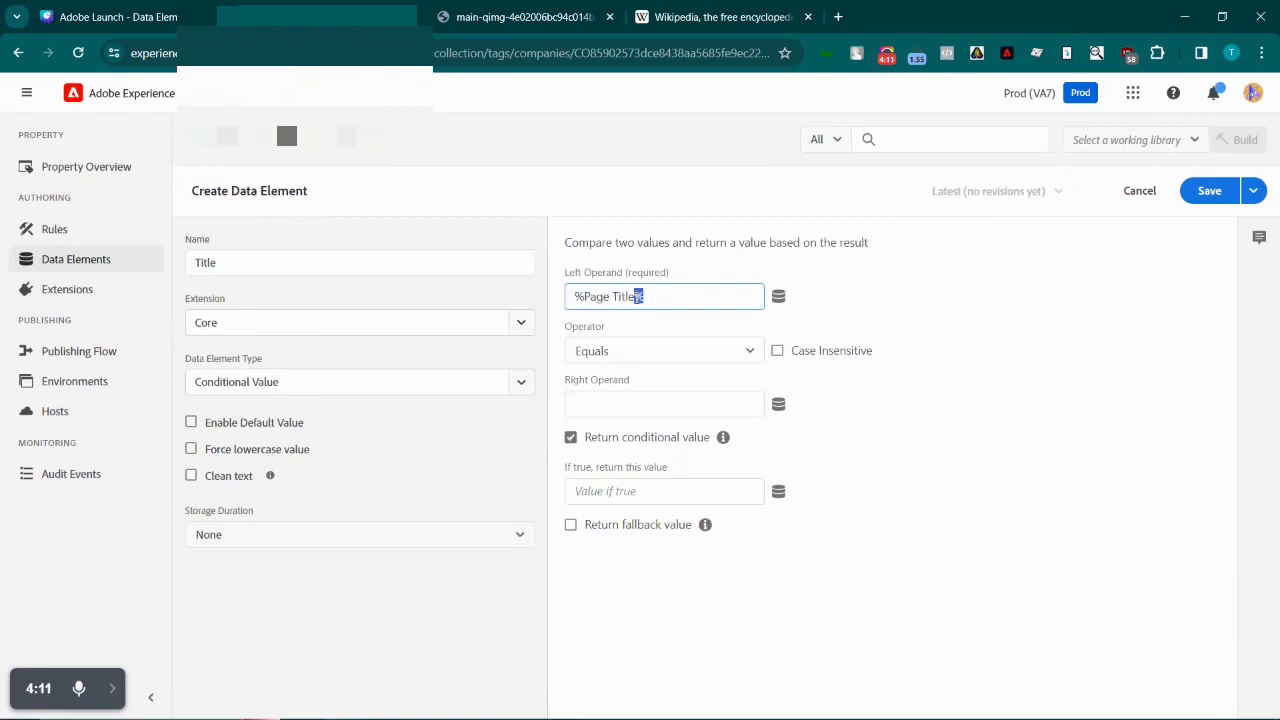
Set the condition's operator to Contains and enter blog as the right operand to compare with Page Title.
{"action": "left_click", "coordinate": [656, 296]}
{"action": "left_click_drag", "start_coordinate": [654, 296], "coordinate": [634, 297]}
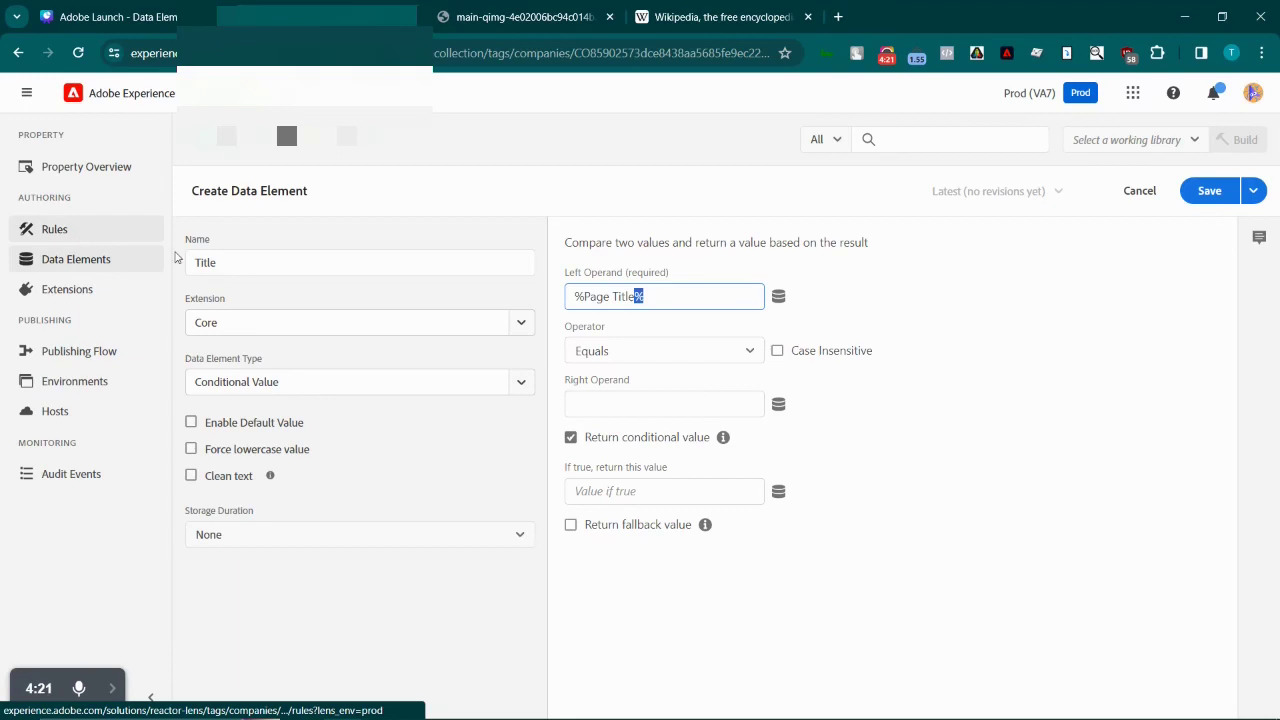
{"action": "left_click", "coordinate": [642, 297]}
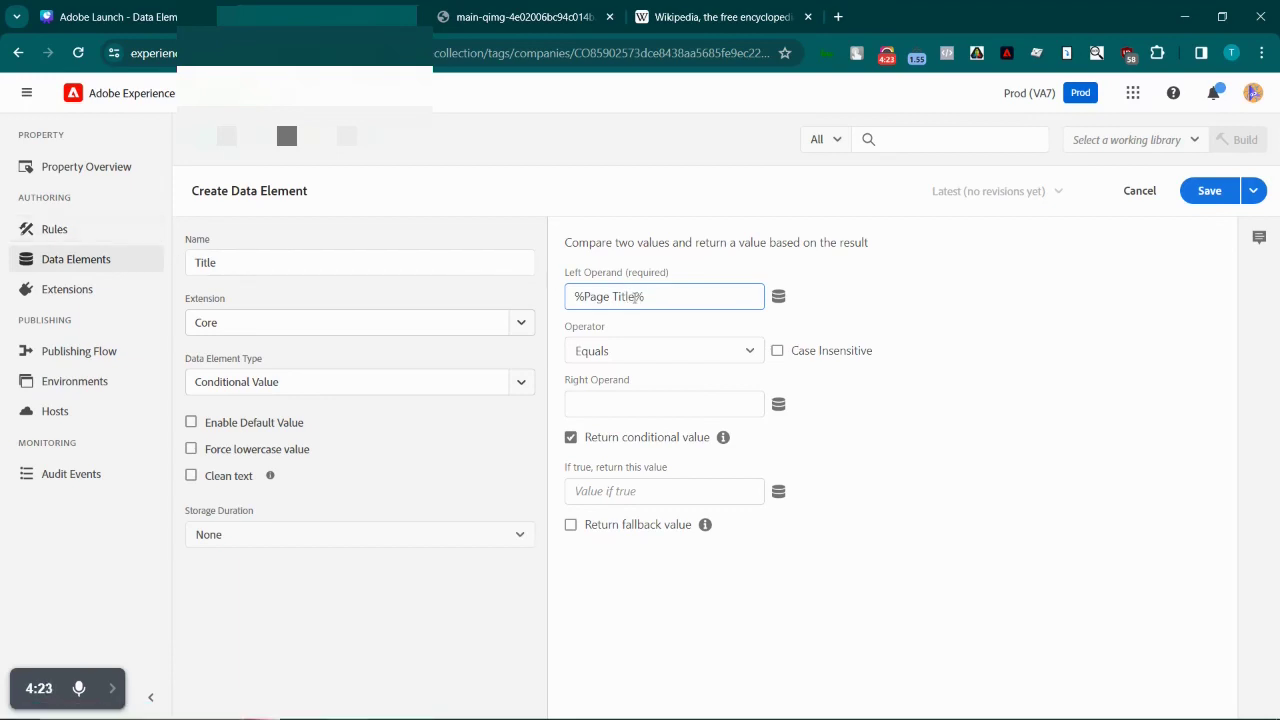
{"action": "mouse_move", "coordinate": [634, 296]}
{"action": "left_mouse_down"}
{"action": "mouse_move", "coordinate": [591, 297]}
{"action": "mouse_move", "coordinate": [638, 297]}
{"action": "left_mouse_up"}
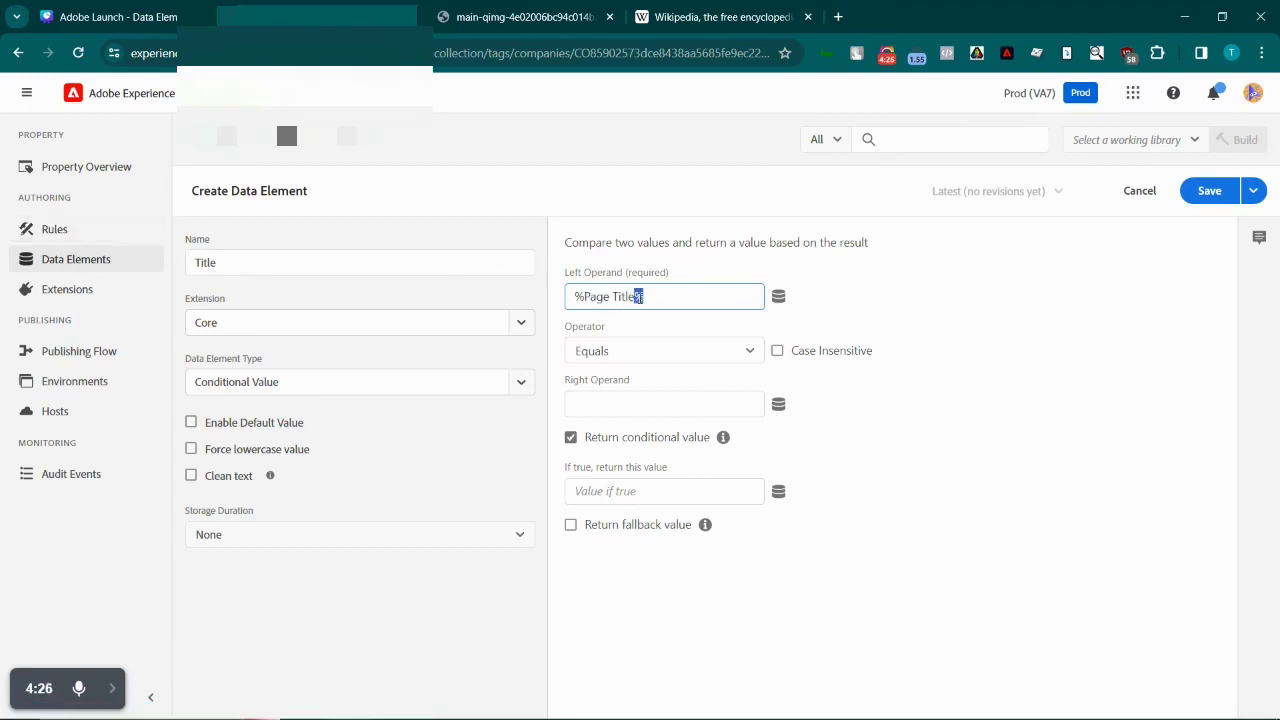
{"action": "left_click", "coordinate": [663, 350]}
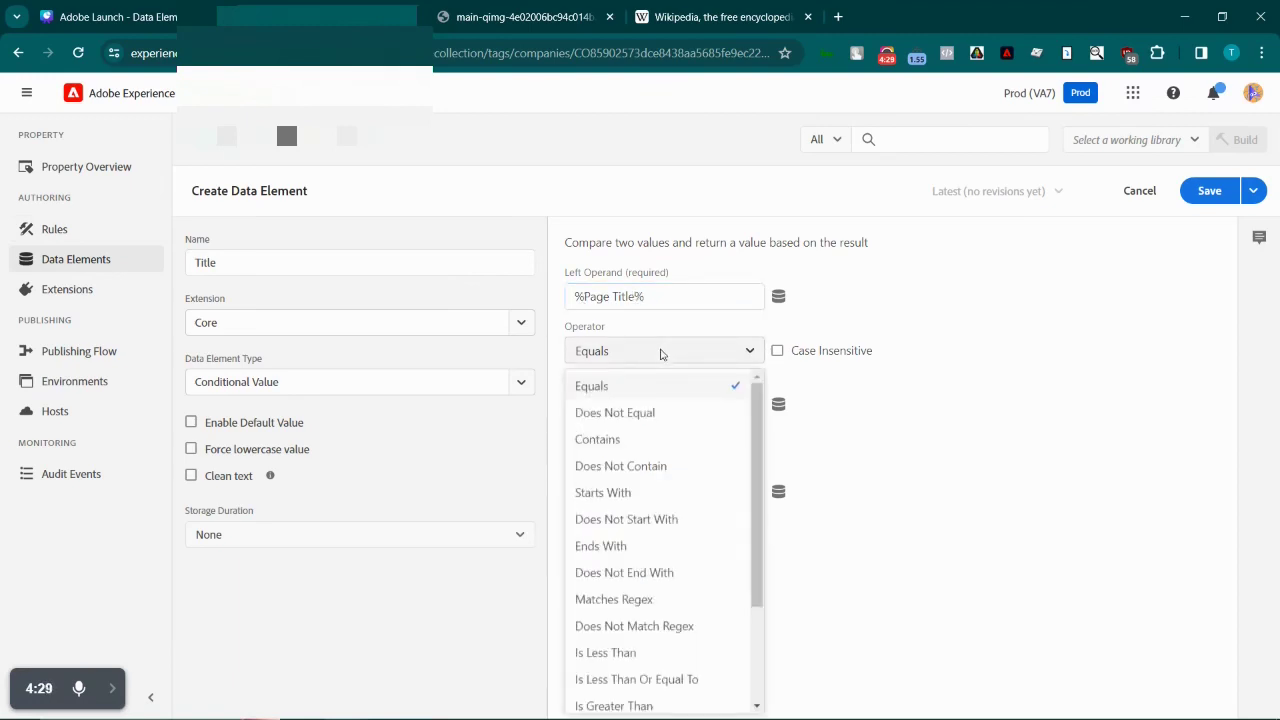
{"action": "left_click", "coordinate": [671, 443]}
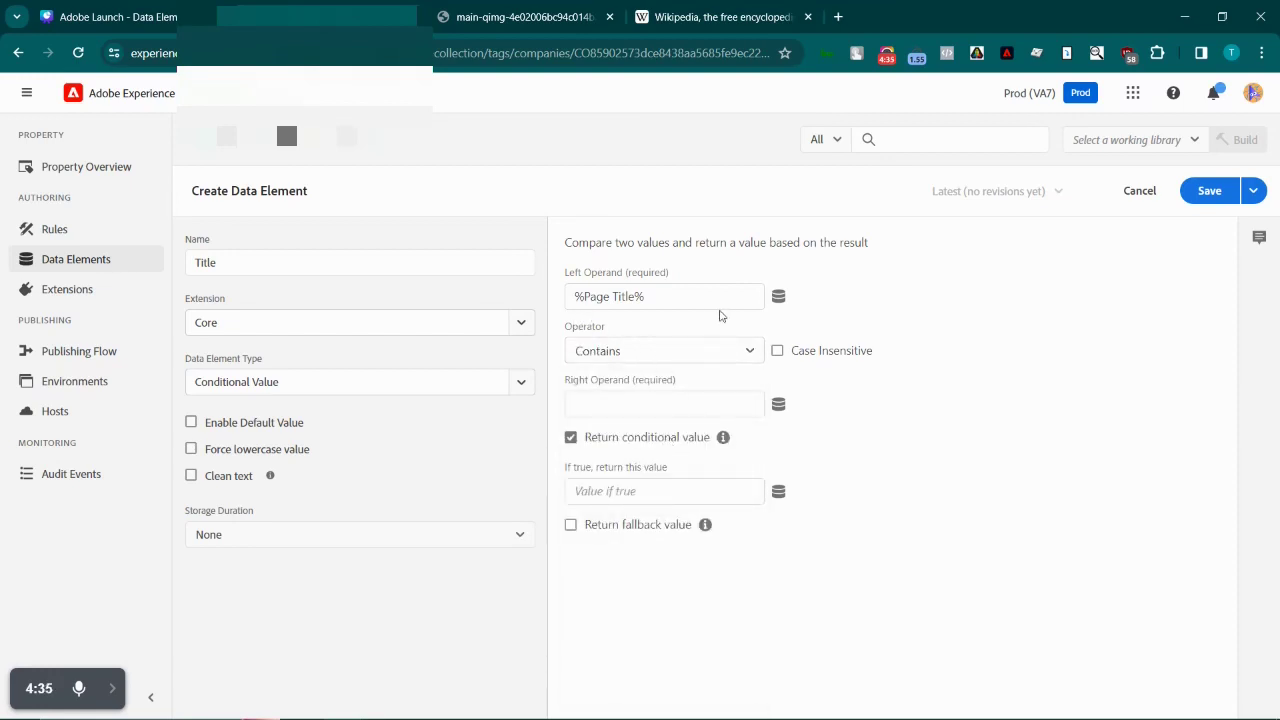
{"action": "left_click", "coordinate": [630, 405]}
{"action": "type", "text": "blog"}
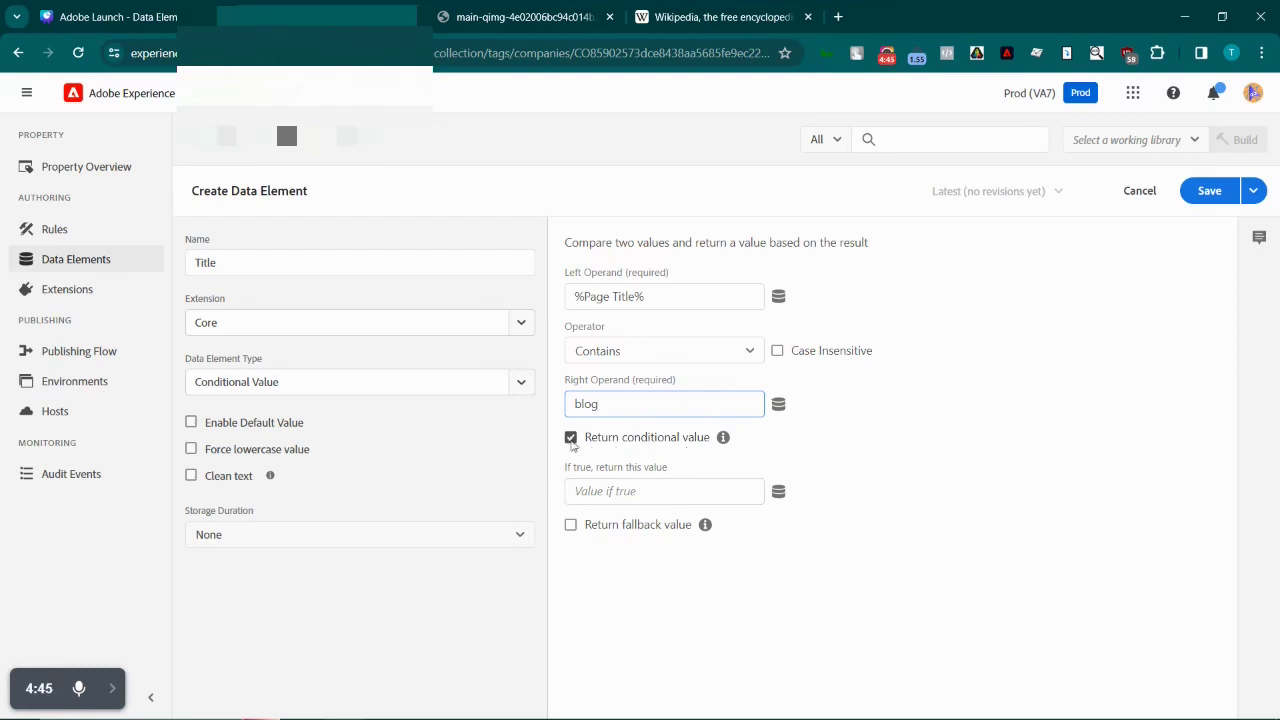
Check the help note for returning a conditional value and set the value returned if true to Blog Page.
{"action": "mouse_move", "coordinate": [718, 442]}
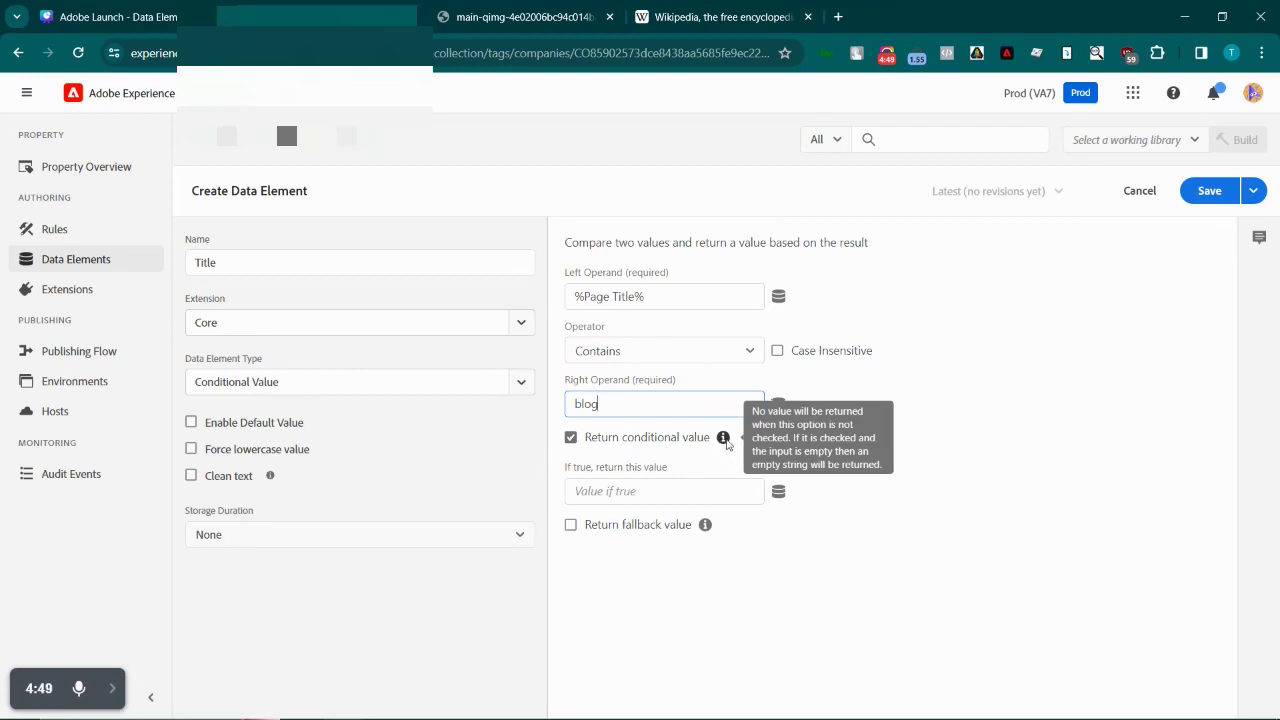
{"action": "left_click", "coordinate": [1024, 423]}
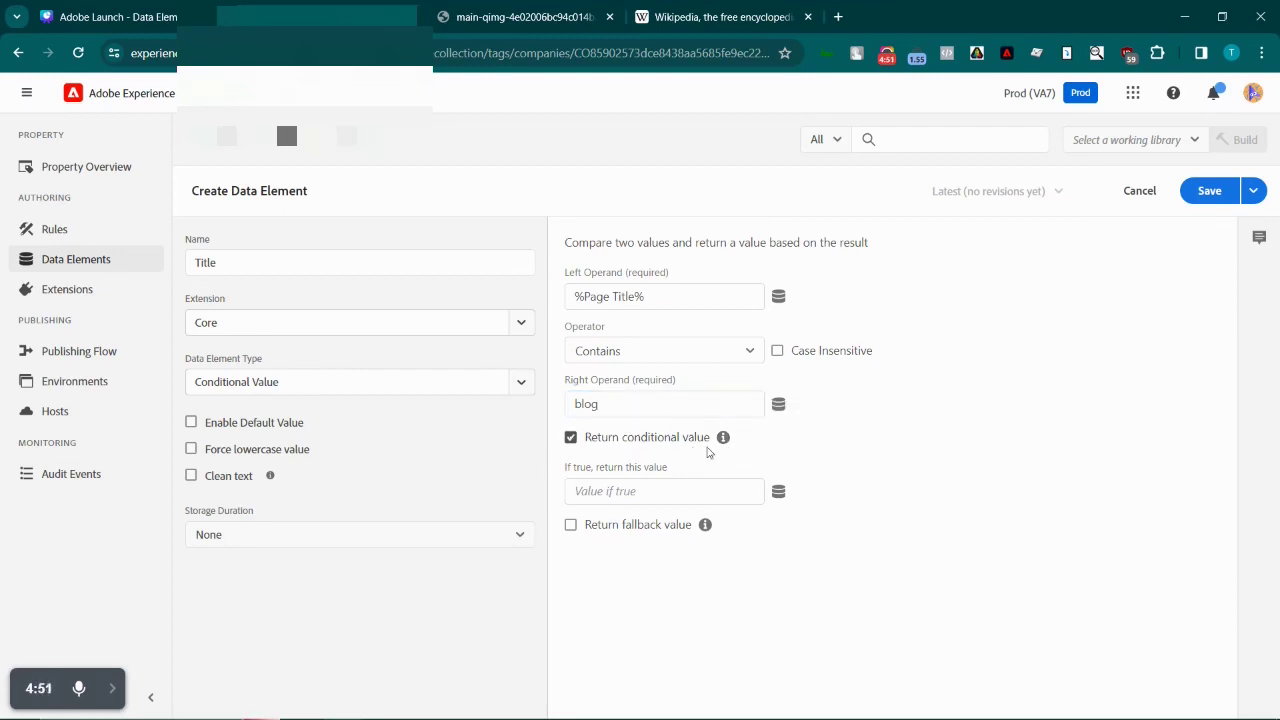
{"action": "mouse_move", "coordinate": [723, 445]}
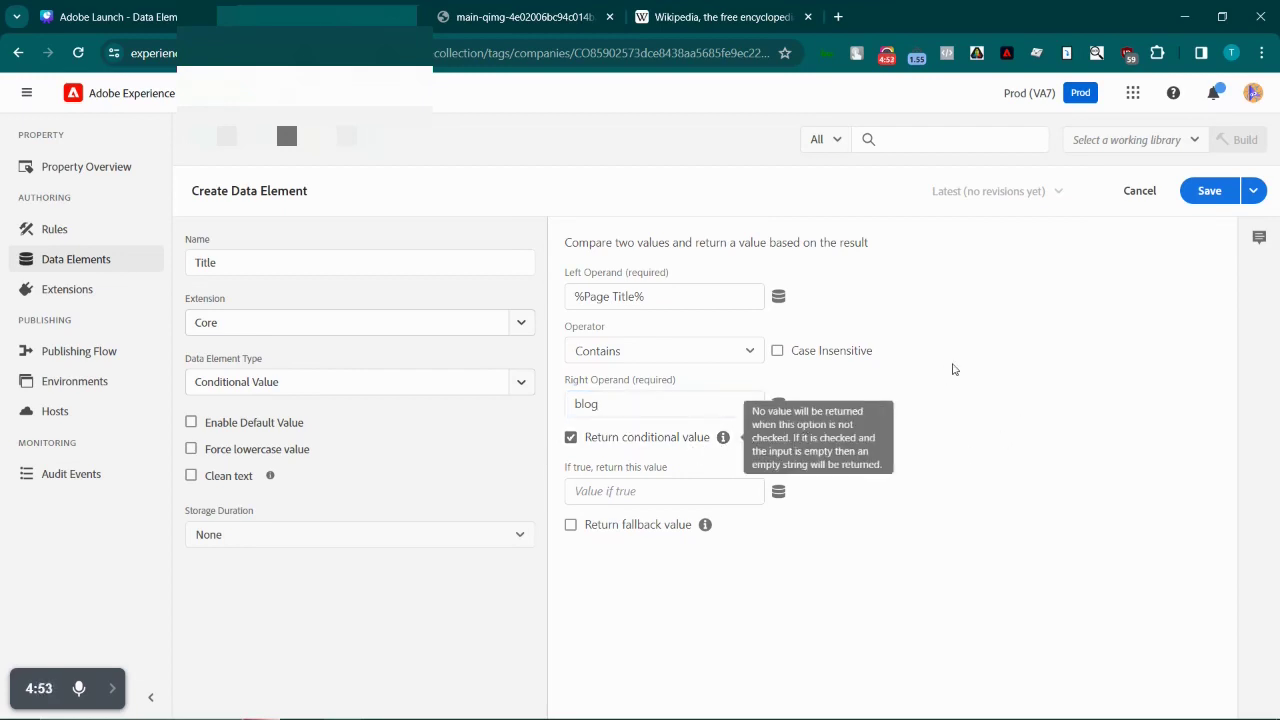
{"action": "left_click", "coordinate": [608, 491]}
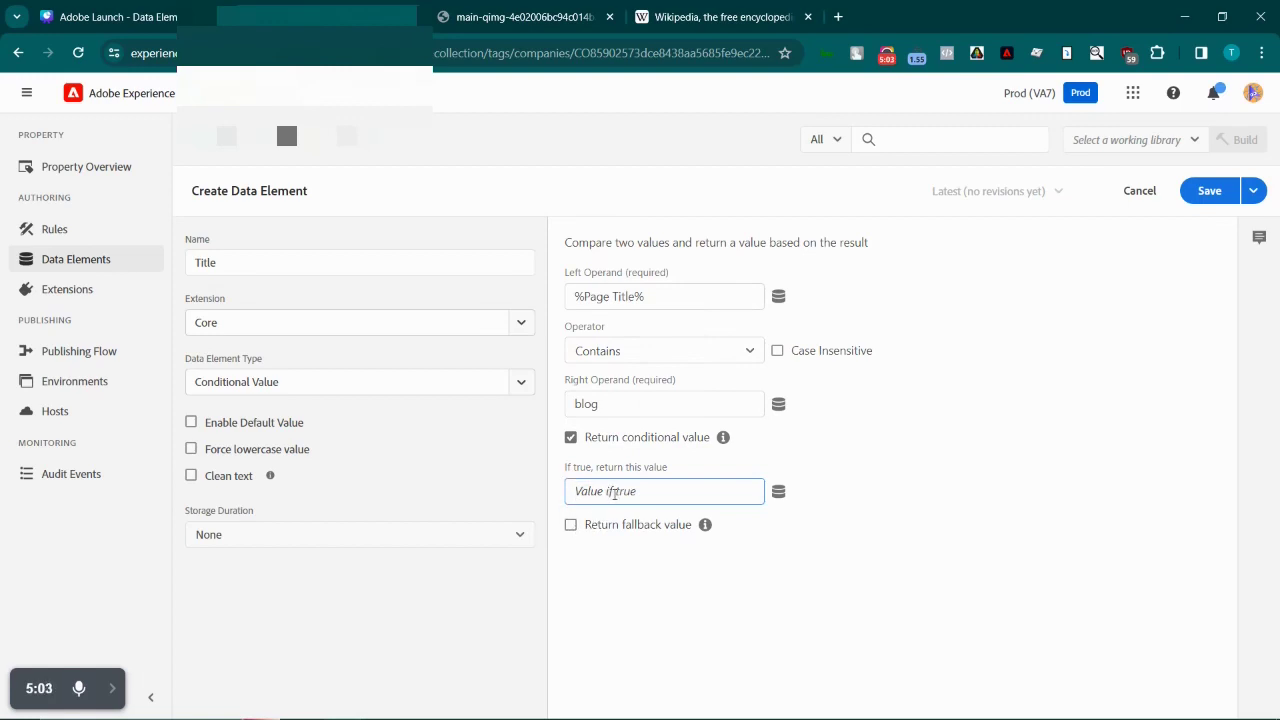
{"action": "type", "text": "BLog Page"}
{"action": "left_click", "coordinate": [588, 497]}
{"action": "key", "text": "BackSpace"}
{"action": "type", "text": "l"}
Enable the fallback value and set it to Others.
{"action": "left_click", "coordinate": [571, 526]}
{"action": "left_click", "coordinate": [620, 582]}
{"action": "type", "text": "Others"}
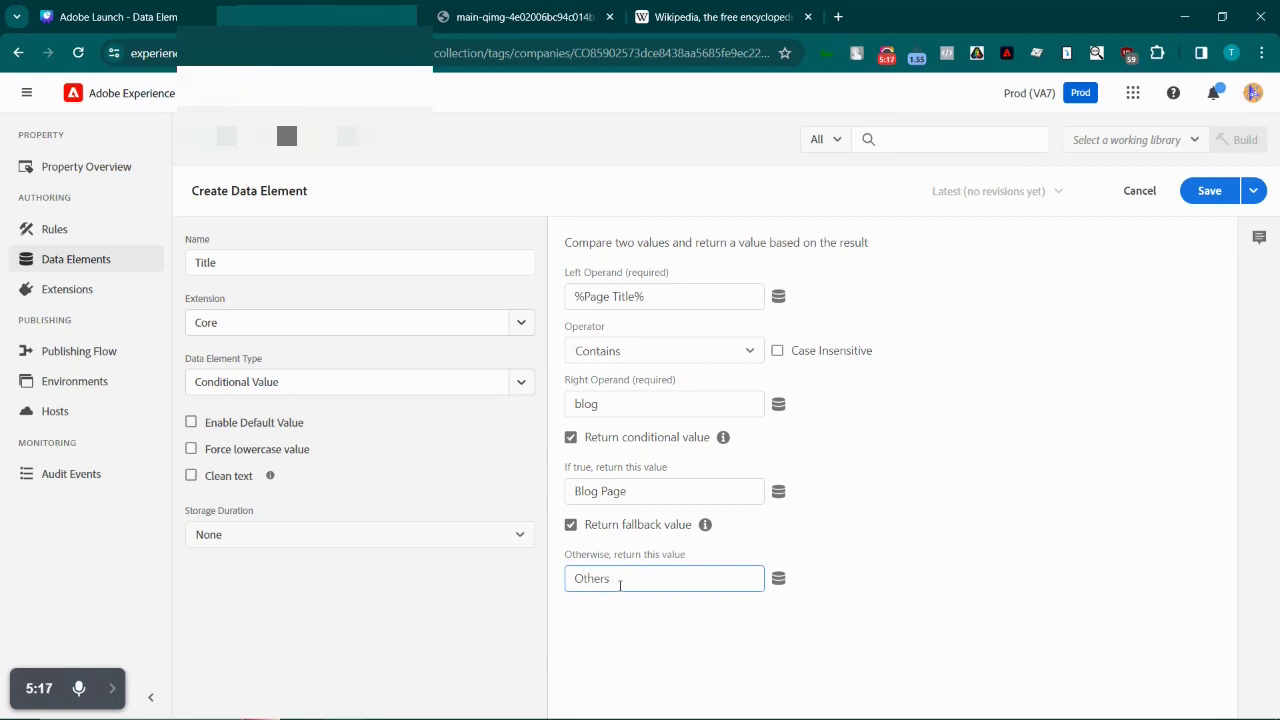
Review the condition's two operands, its return and fallback values, and the data element's name.
{"action": "left_click", "coordinate": [625, 406]}
{"action": "left_click_drag", "start_coordinate": [623, 406], "coordinate": [571, 410]}
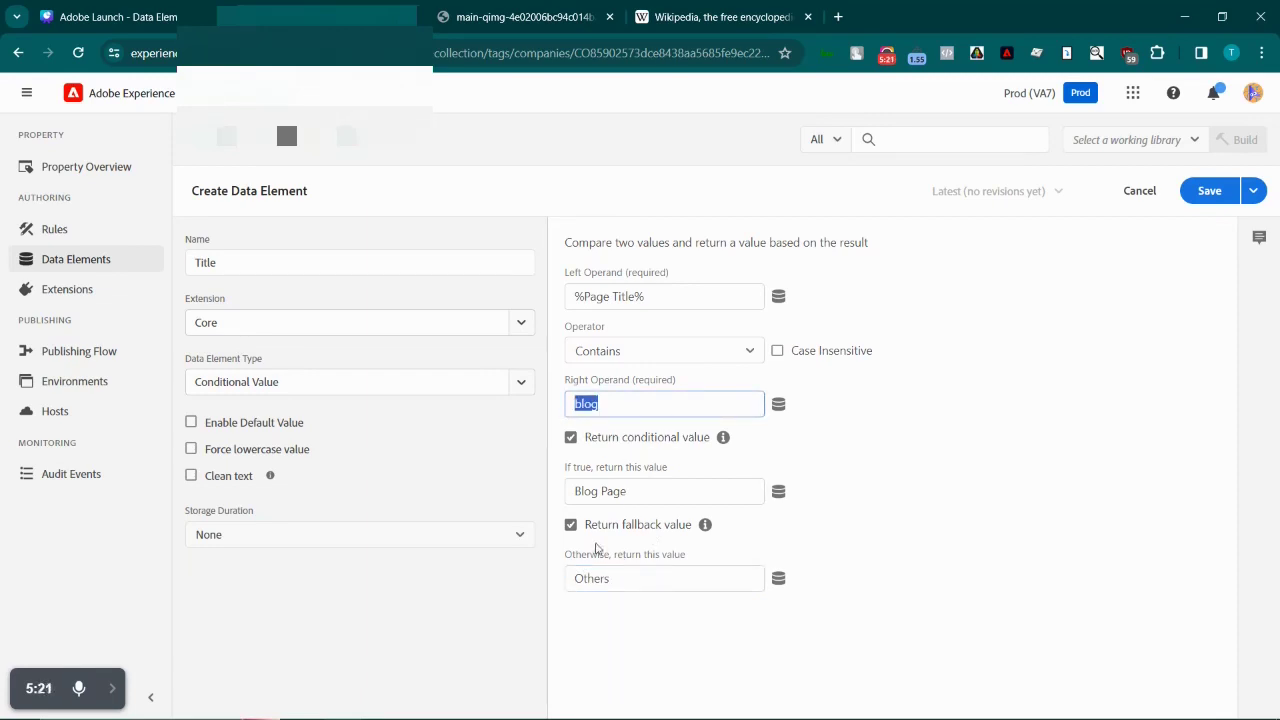
{"action": "left_click", "coordinate": [903, 544]}
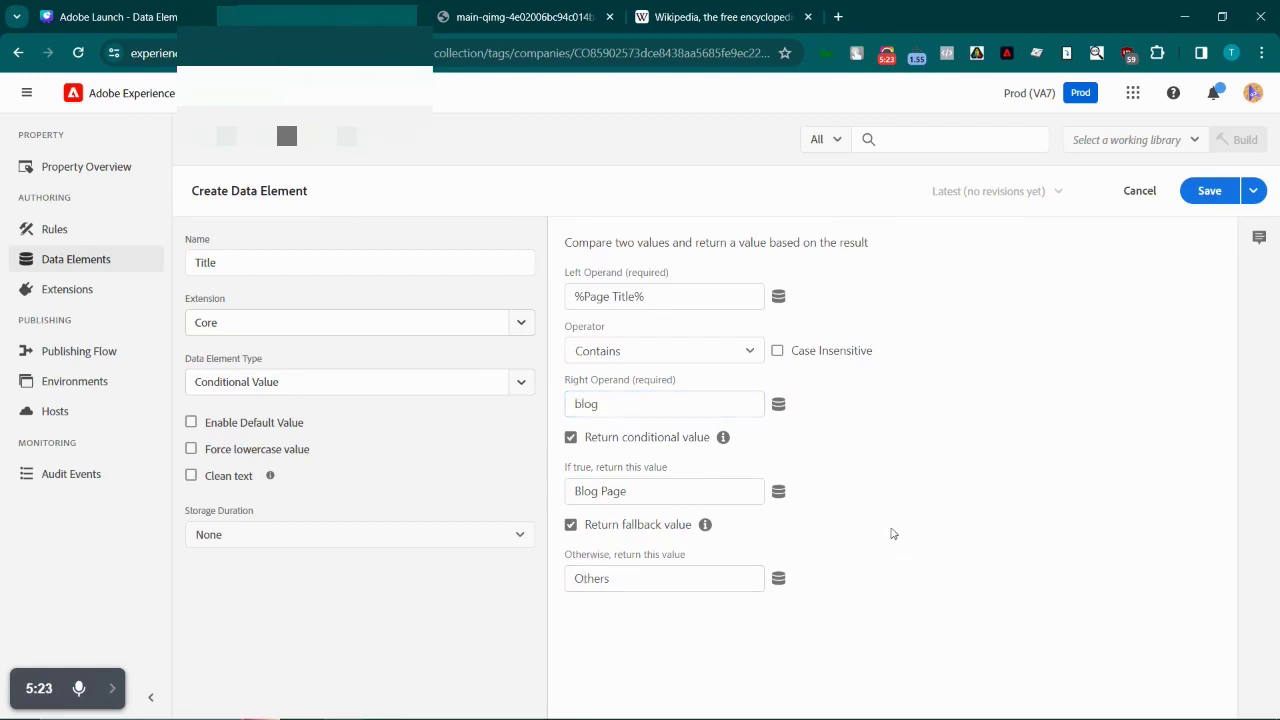
{"action": "left_click_drag", "start_coordinate": [658, 307], "coordinate": [545, 312]}
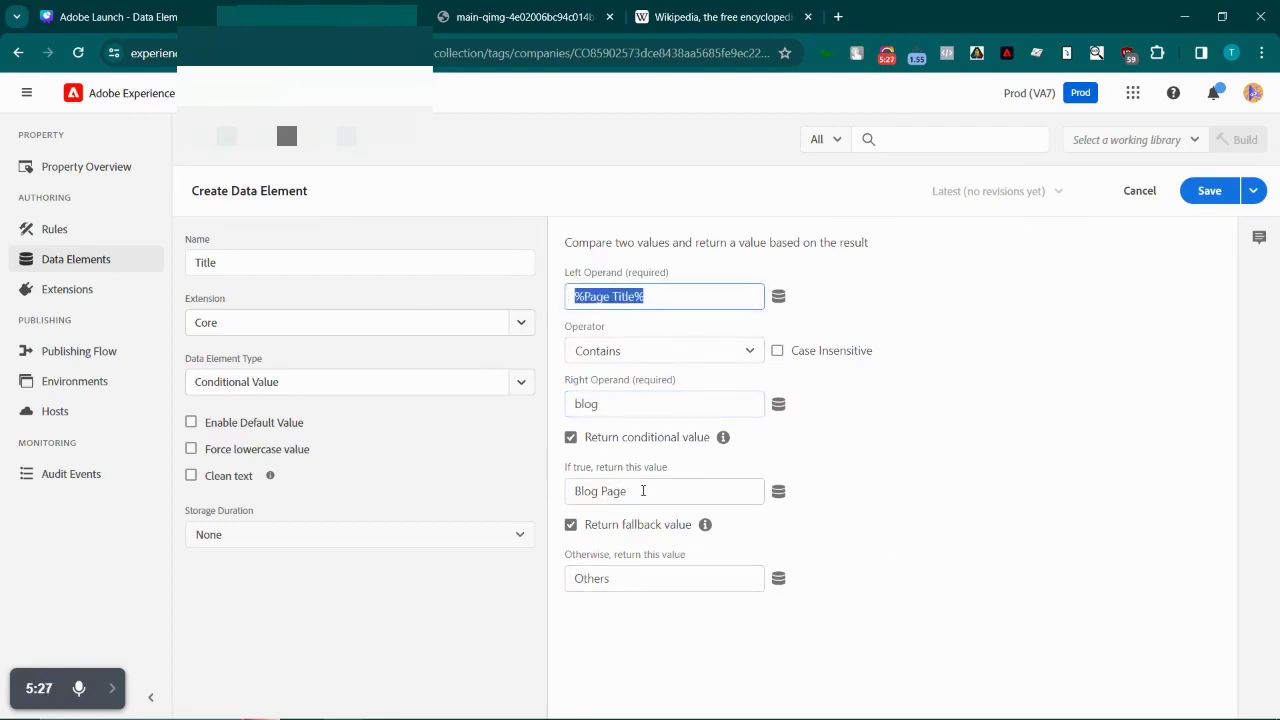
{"action": "left_click_drag", "start_coordinate": [643, 490], "coordinate": [569, 494]}
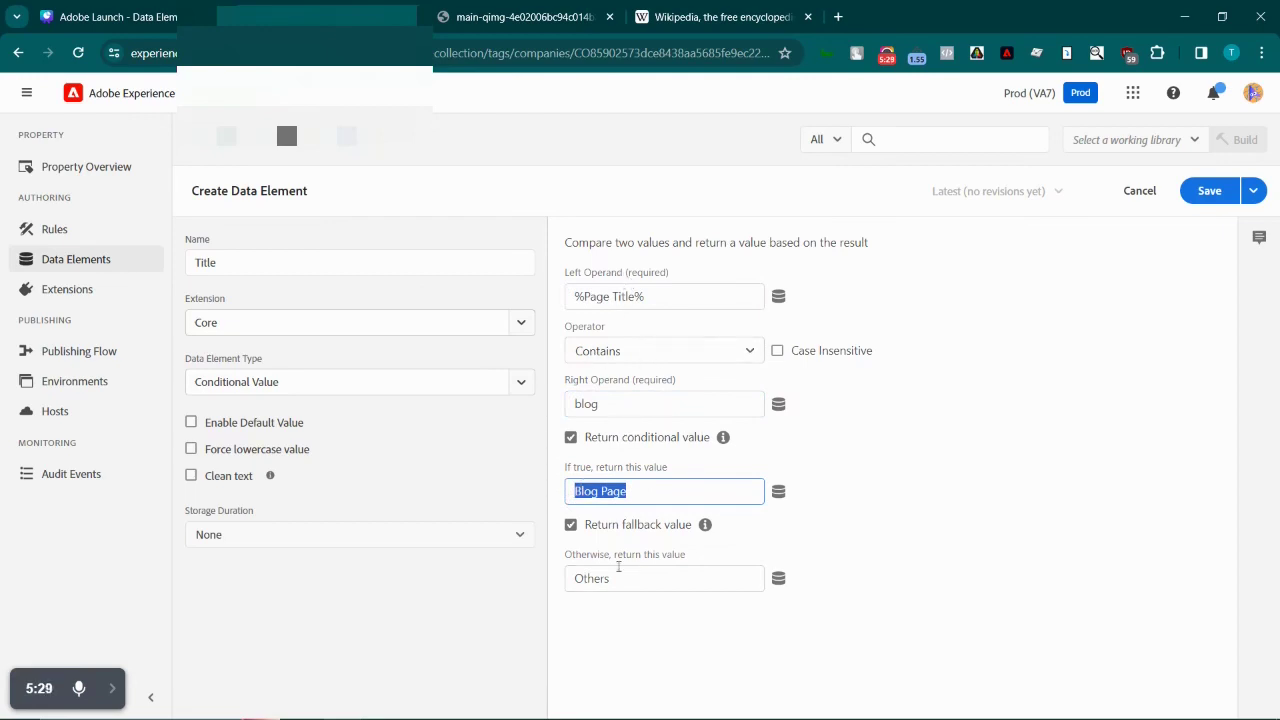
{"action": "left_click_drag", "start_coordinate": [603, 578], "coordinate": [561, 589]}
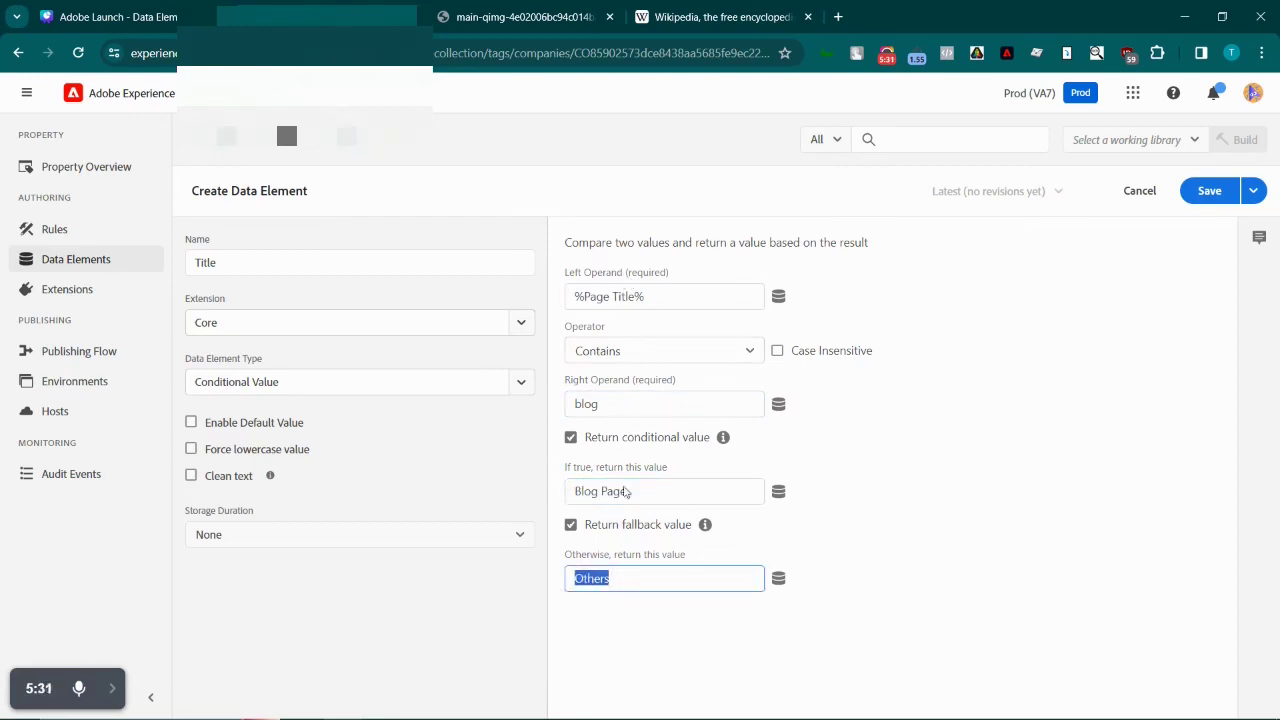
{"action": "double_click", "coordinate": [240, 261]}
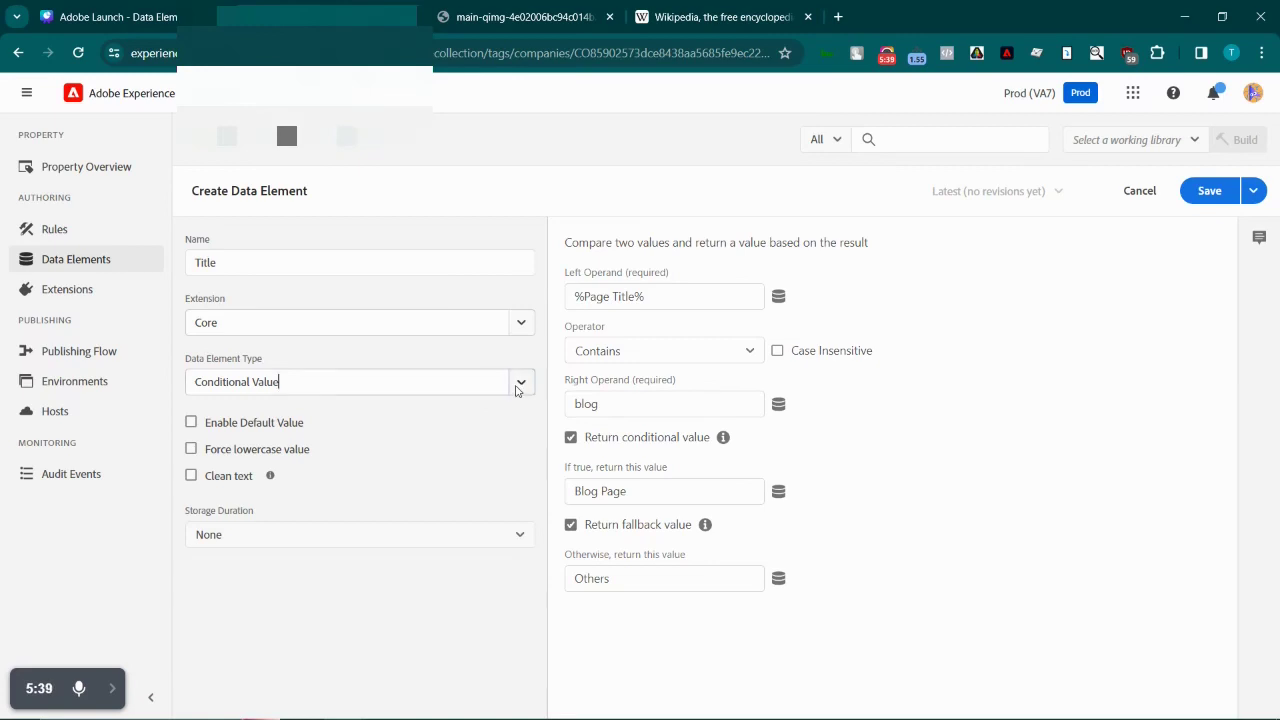
Switch the data element type to Constant and set the constant value to 0.15.
{"action": "left_click", "coordinate": [520, 382]}
{"action": "left_click", "coordinate": [212, 466]}
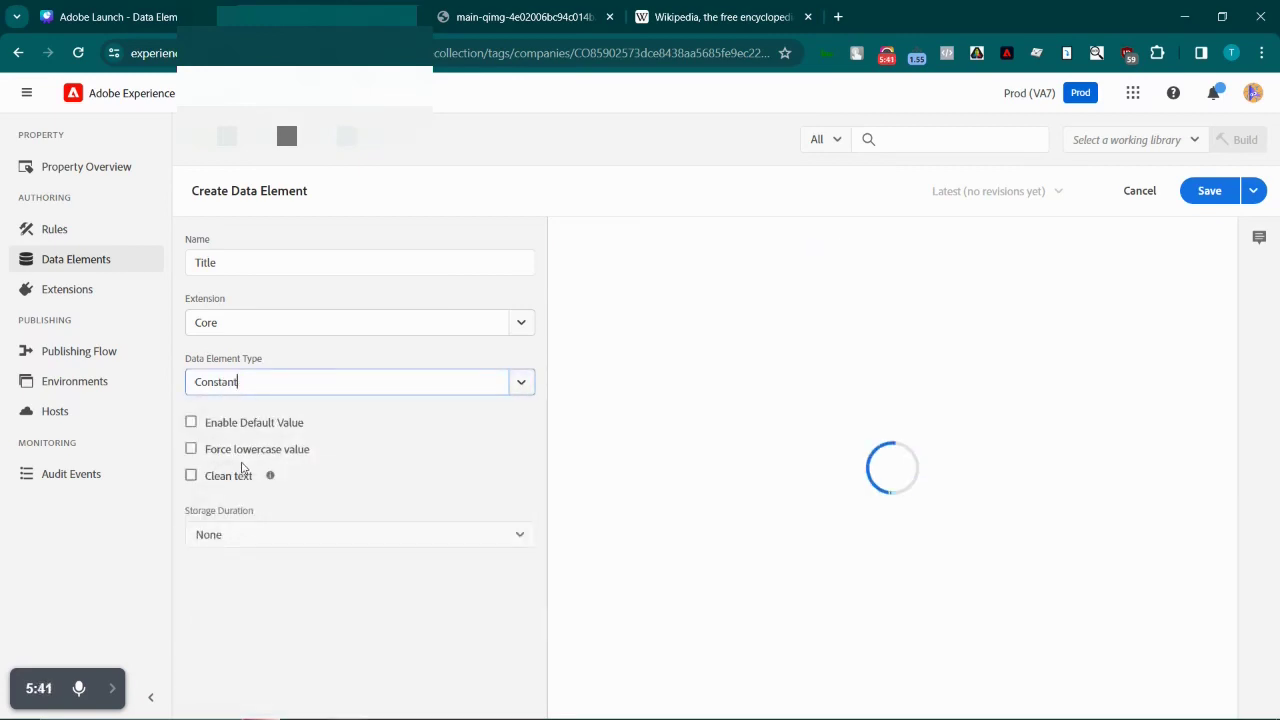
{"action": "left_click", "coordinate": [630, 273]}
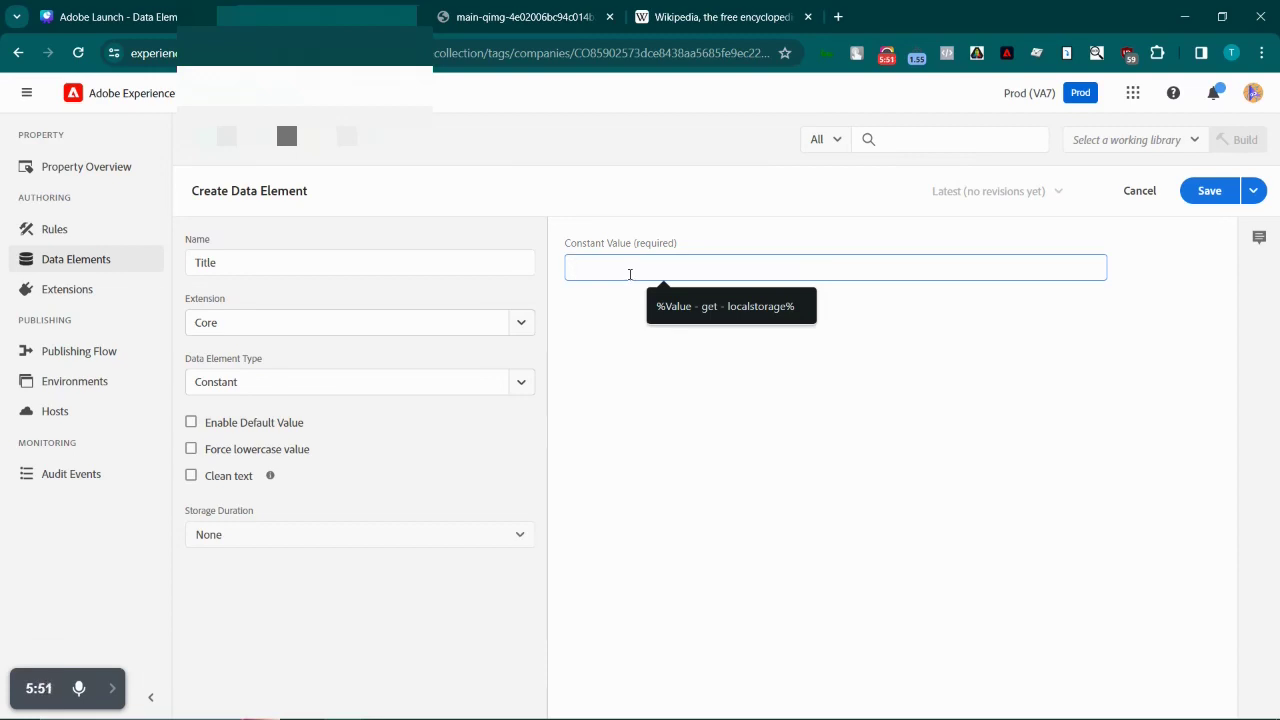
{"action": "type", "text": "0.15"}
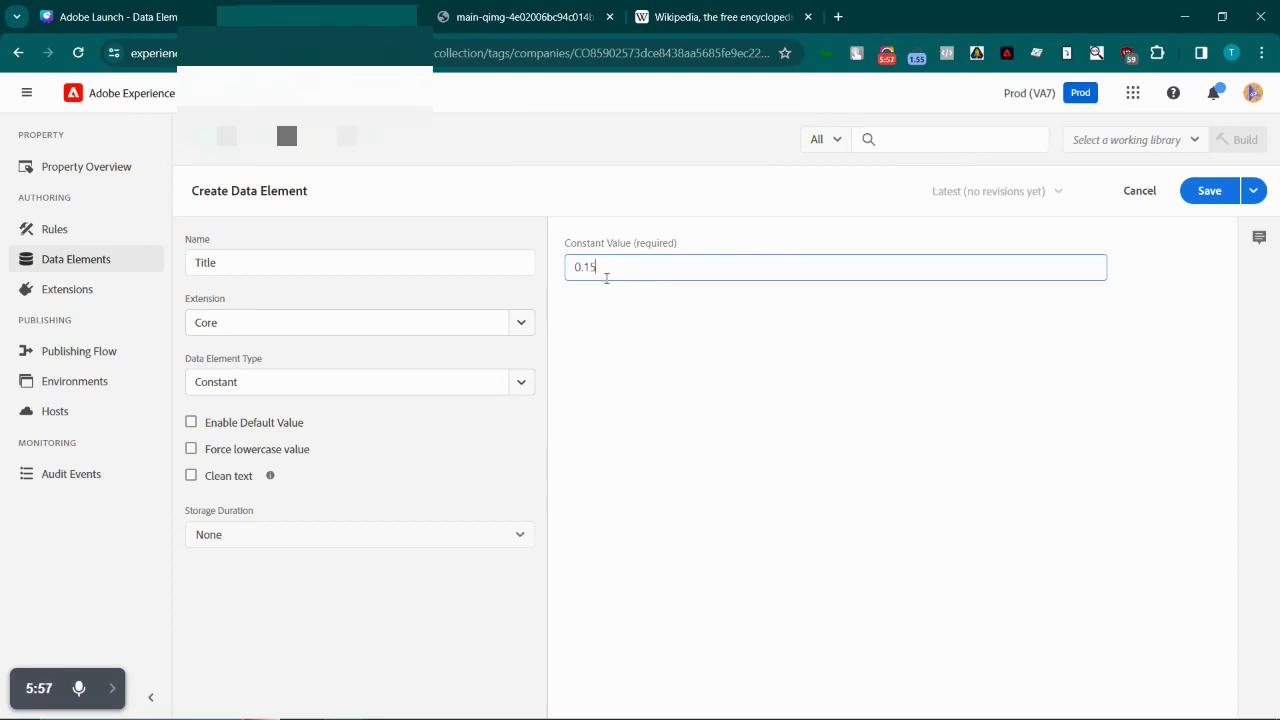
{"action": "double_click", "coordinate": [607, 269]}
{"action": "left_click", "coordinate": [621, 272]}
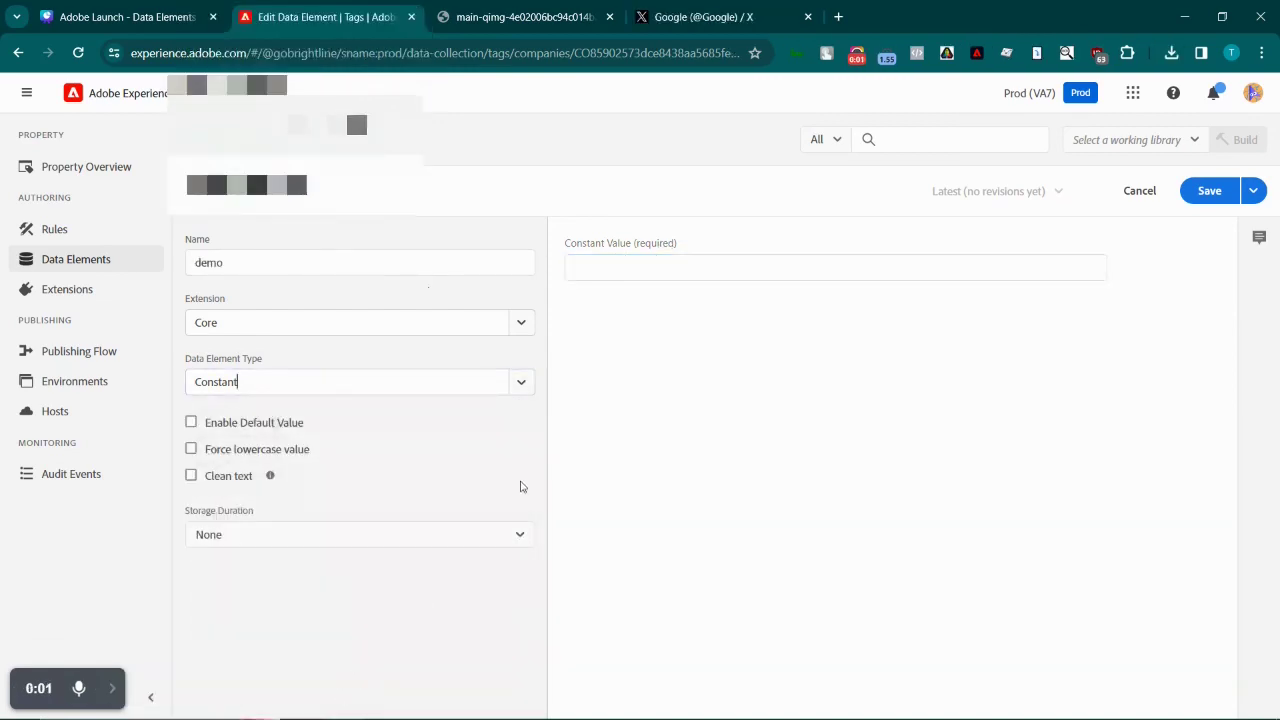
Change the demo data element's type to Cookie and examine the twitter.com cookies on Google's X page.
{"action": "left_click", "coordinate": [521, 384]}
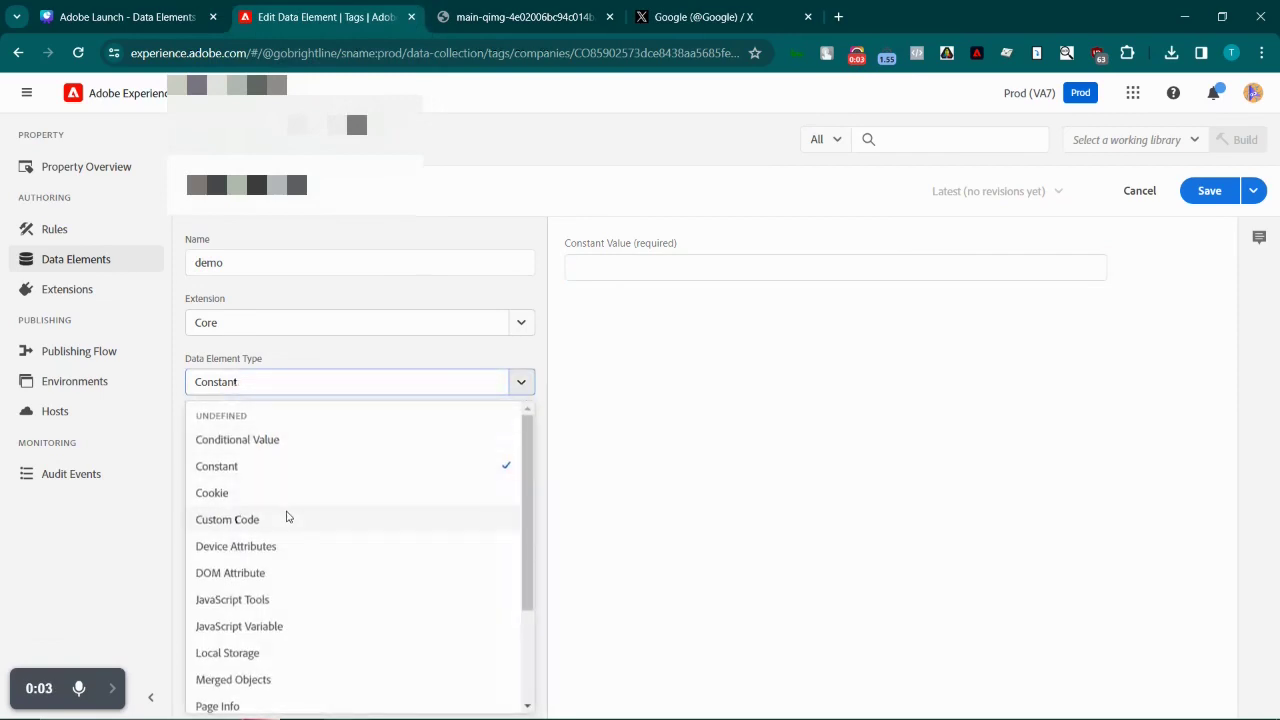
{"action": "left_click", "coordinate": [279, 495]}
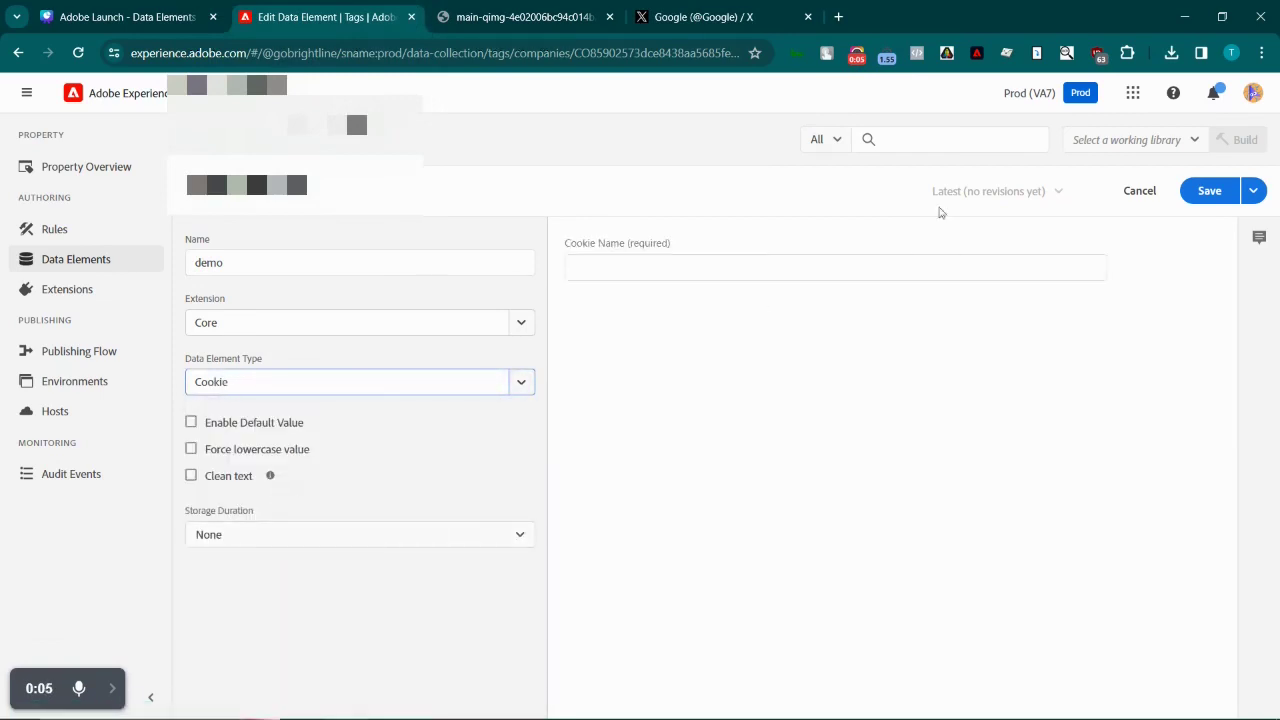
{"action": "left_click", "coordinate": [702, 17]}
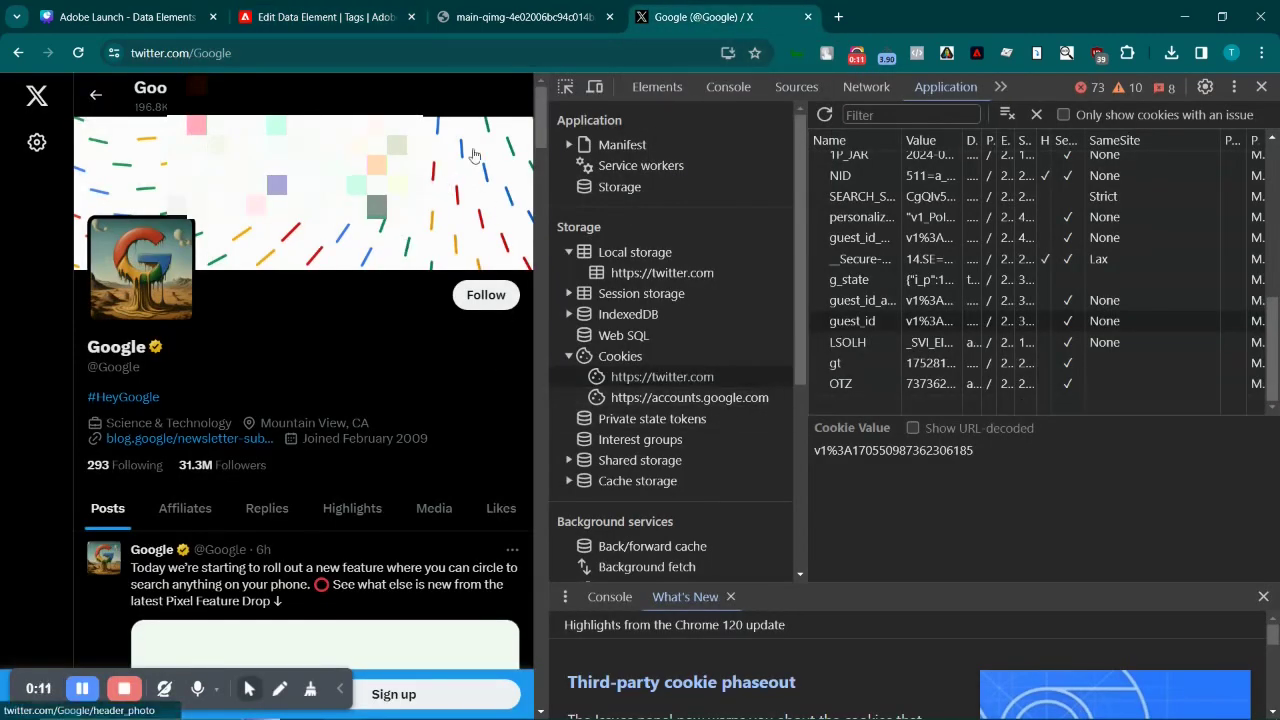
{"action": "left_click_drag", "start_coordinate": [242, 55], "coordinate": [200, 62]}
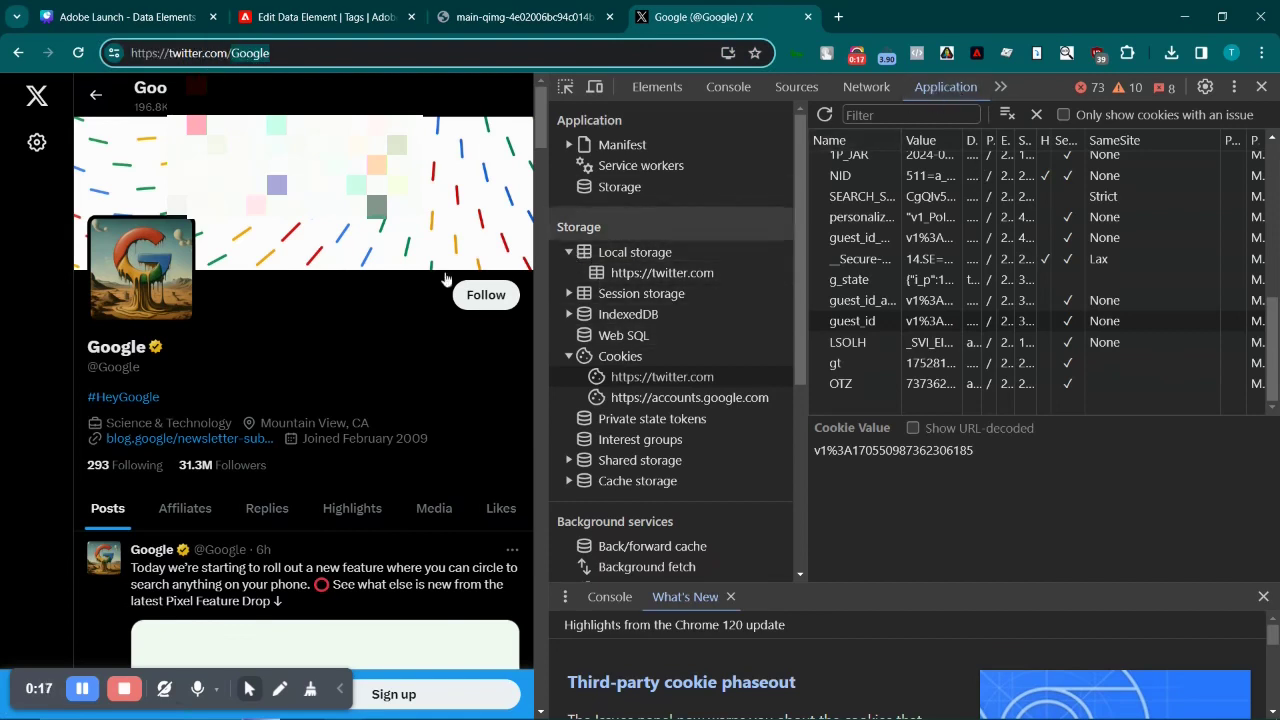
{"action": "left_click", "coordinate": [655, 381]}
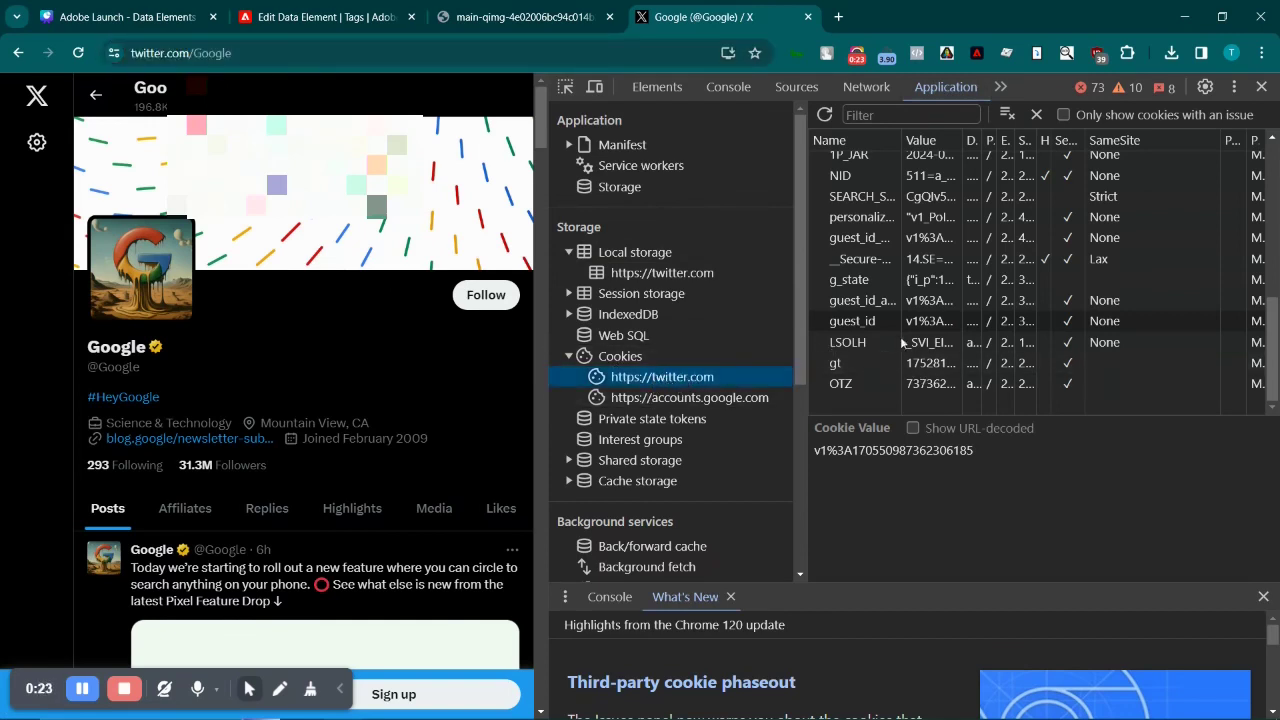
{"action": "scroll", "coordinate": [860, 240], "scroll_direction": "up", "scroll_amount": 3}
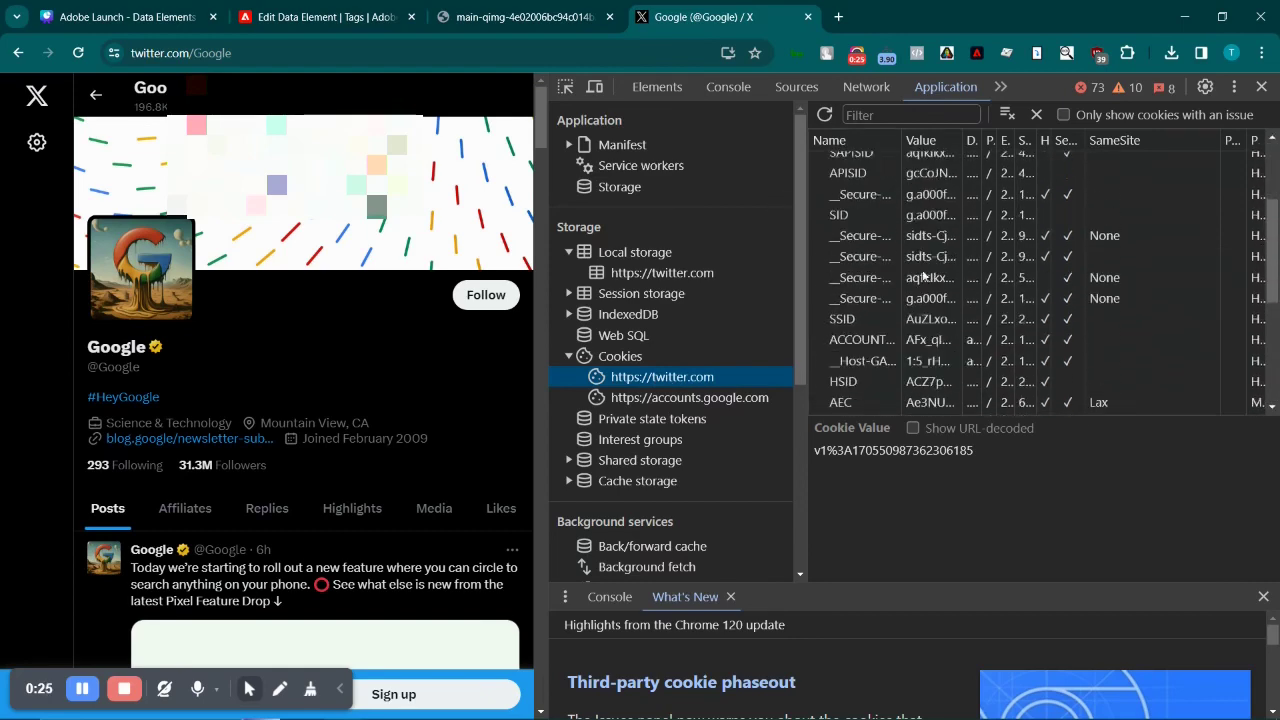
{"action": "scroll", "coordinate": [919, 277], "scroll_direction": "down", "scroll_amount": 3}
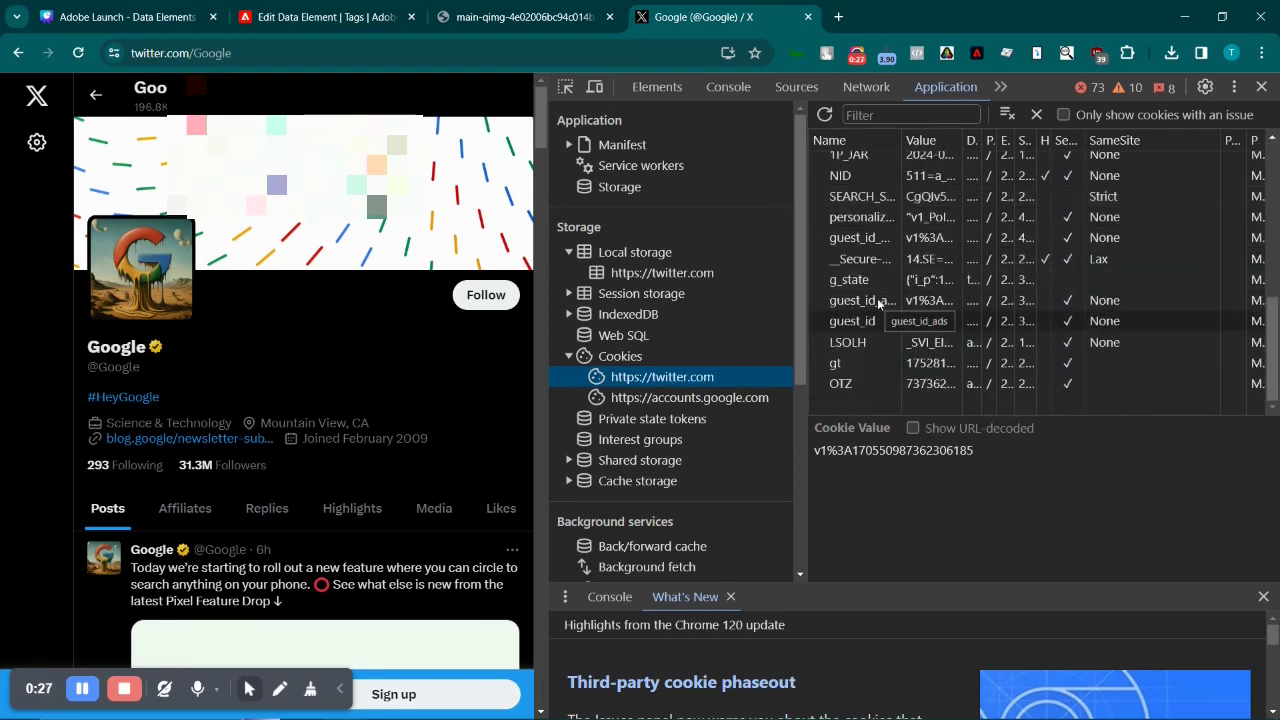
Copy the guest_id cookie's name from the X page and paste it as the demo data element's cookie name.
{"action": "left_click", "coordinate": [860, 324]}
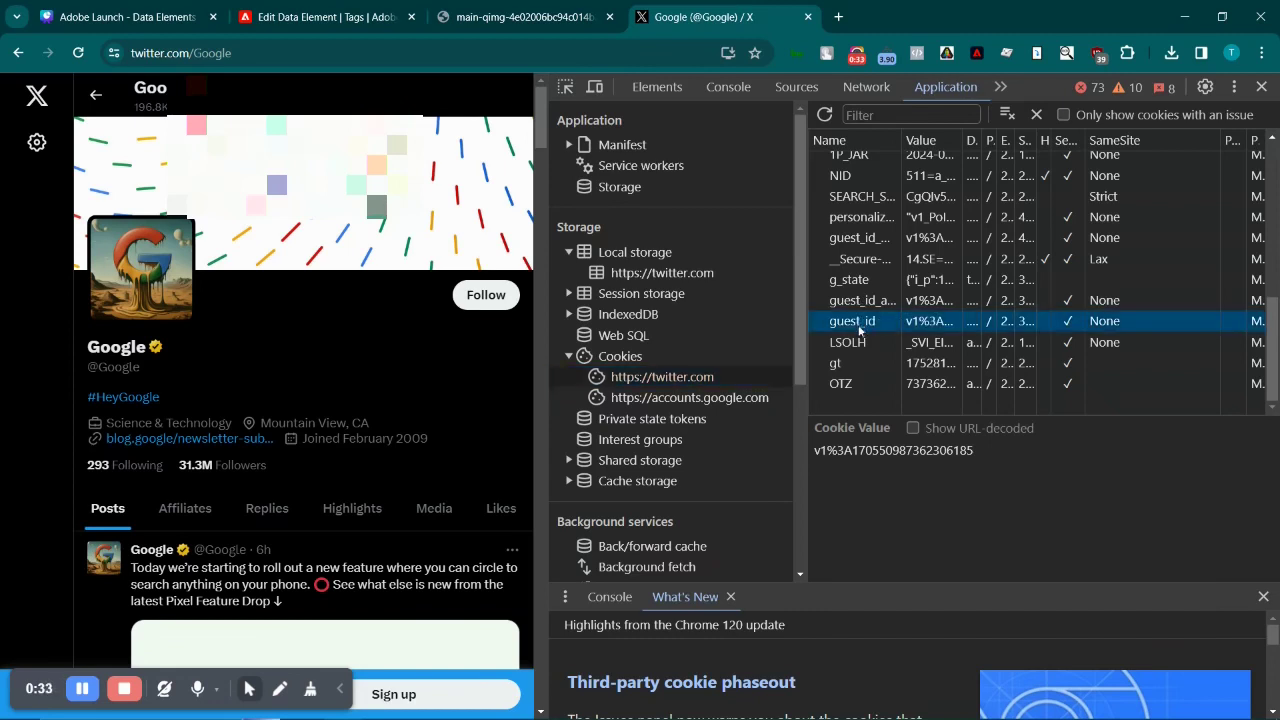
{"action": "double_click", "coordinate": [855, 330]}
{"action": "key", "text": "ctrl+c"}
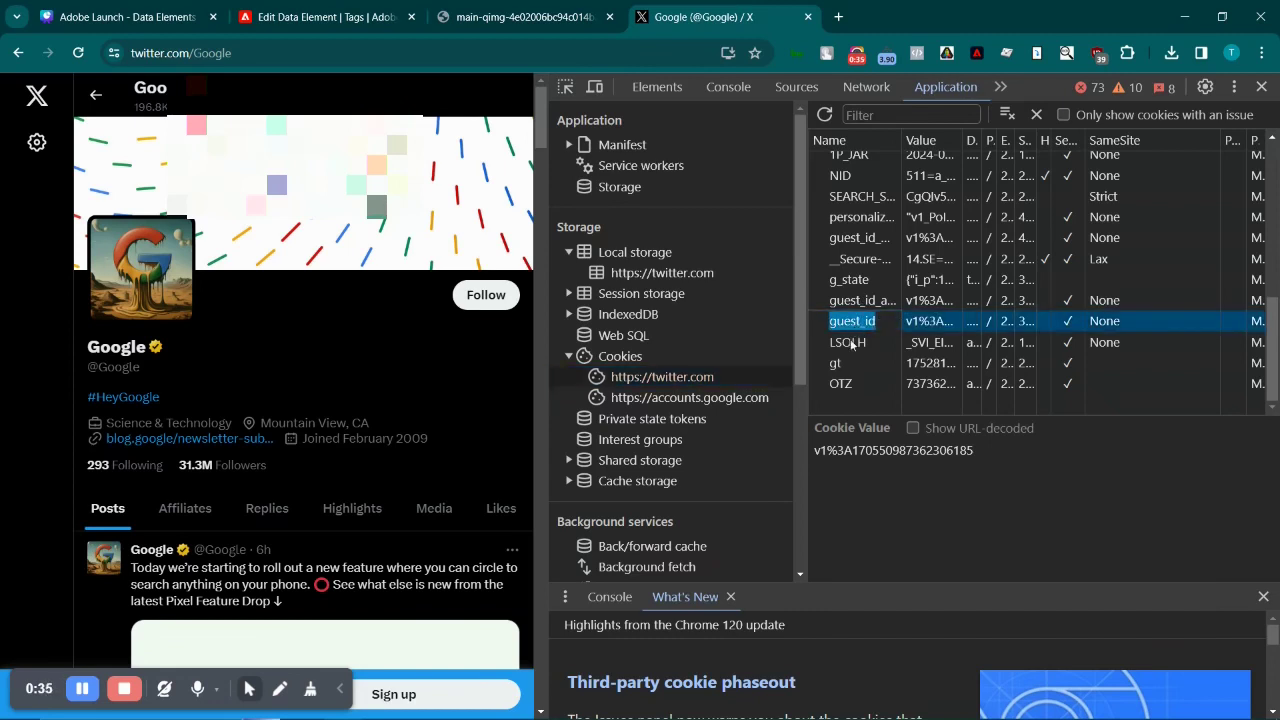
{"action": "left_click", "coordinate": [380, 17]}
{"action": "left_click", "coordinate": [603, 266]}
{"action": "key", "text": "ctrl+v"}
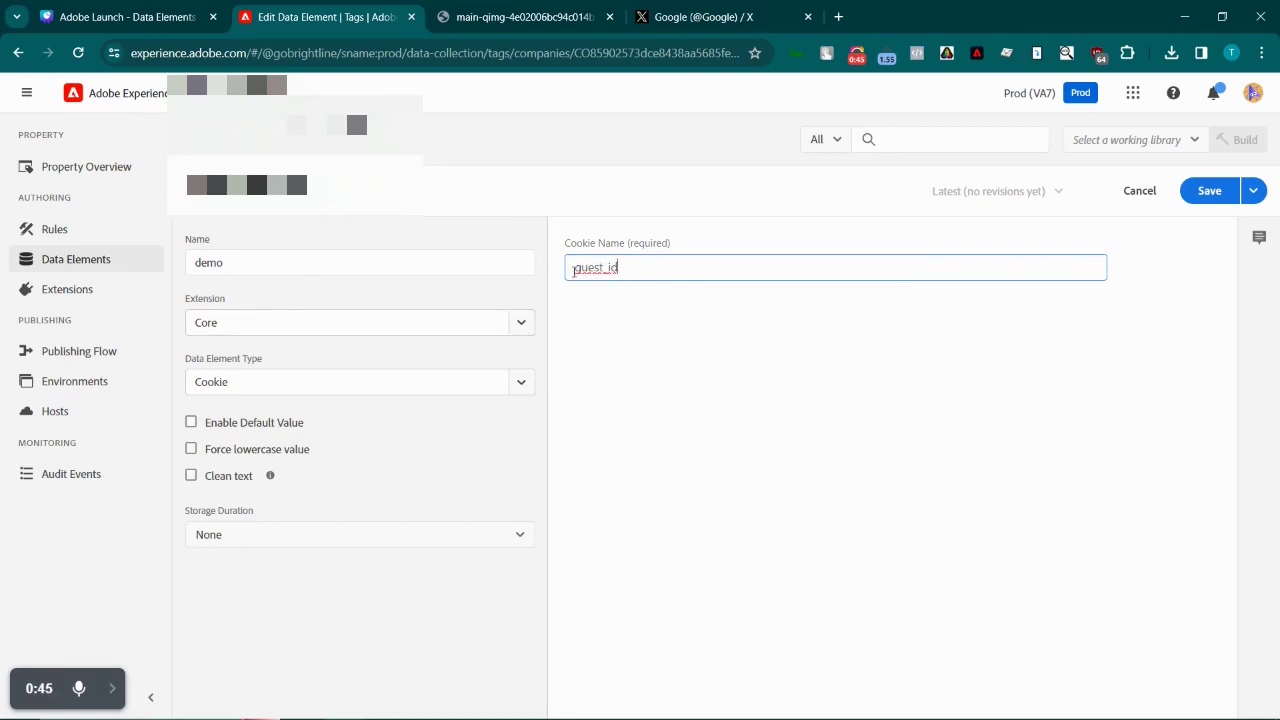
{"action": "left_click_drag", "start_coordinate": [574, 268], "coordinate": [584, 268]}
{"action": "left_click_drag", "start_coordinate": [223, 262], "coordinate": [195, 262]}
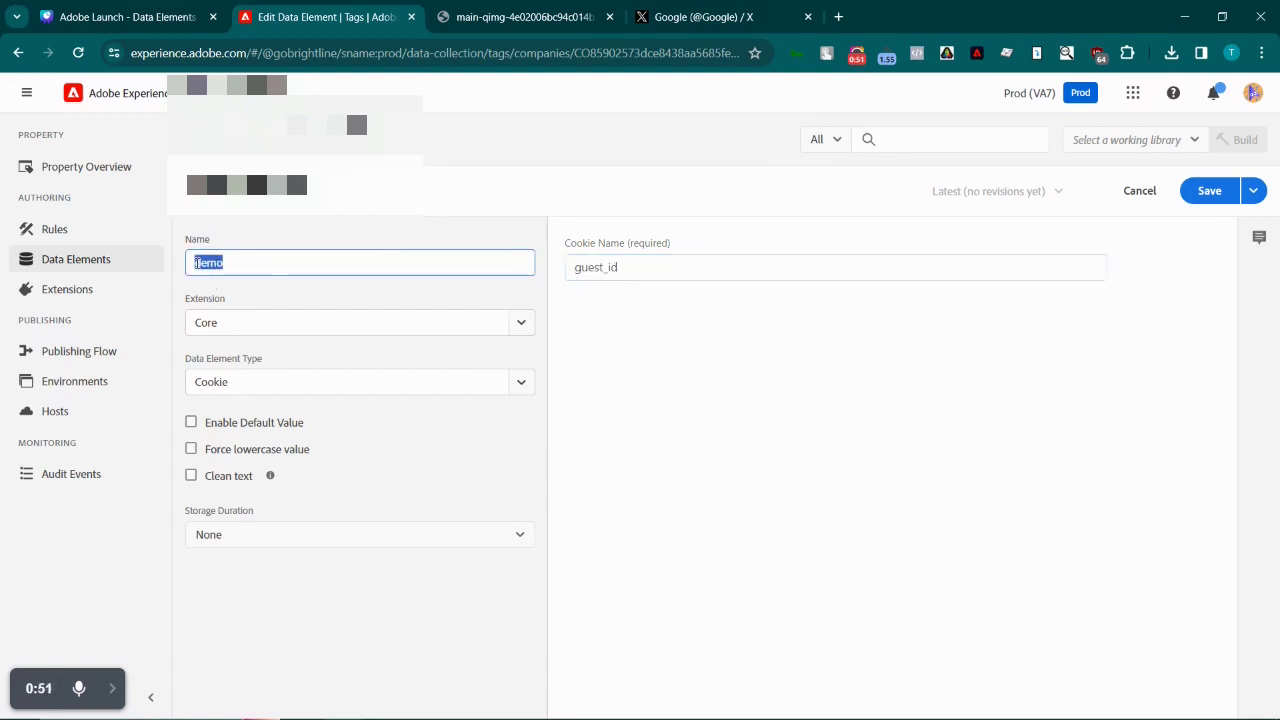
Change the demo data element's type to Local Storage and examine the twitter.com local storage on Google's X page.
{"action": "left_click", "coordinate": [523, 385]}
{"action": "scroll", "coordinate": [486, 503], "scroll_direction": "down", "scroll_amount": 3}
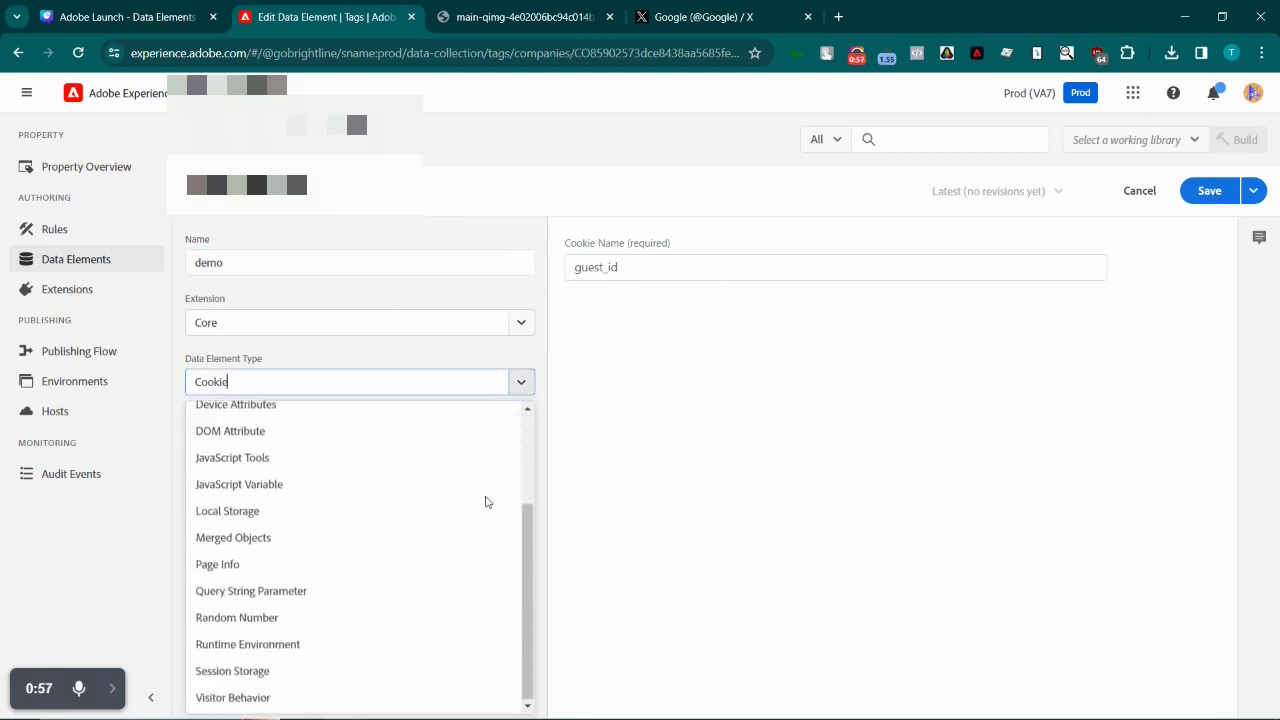
{"action": "left_click", "coordinate": [283, 511]}
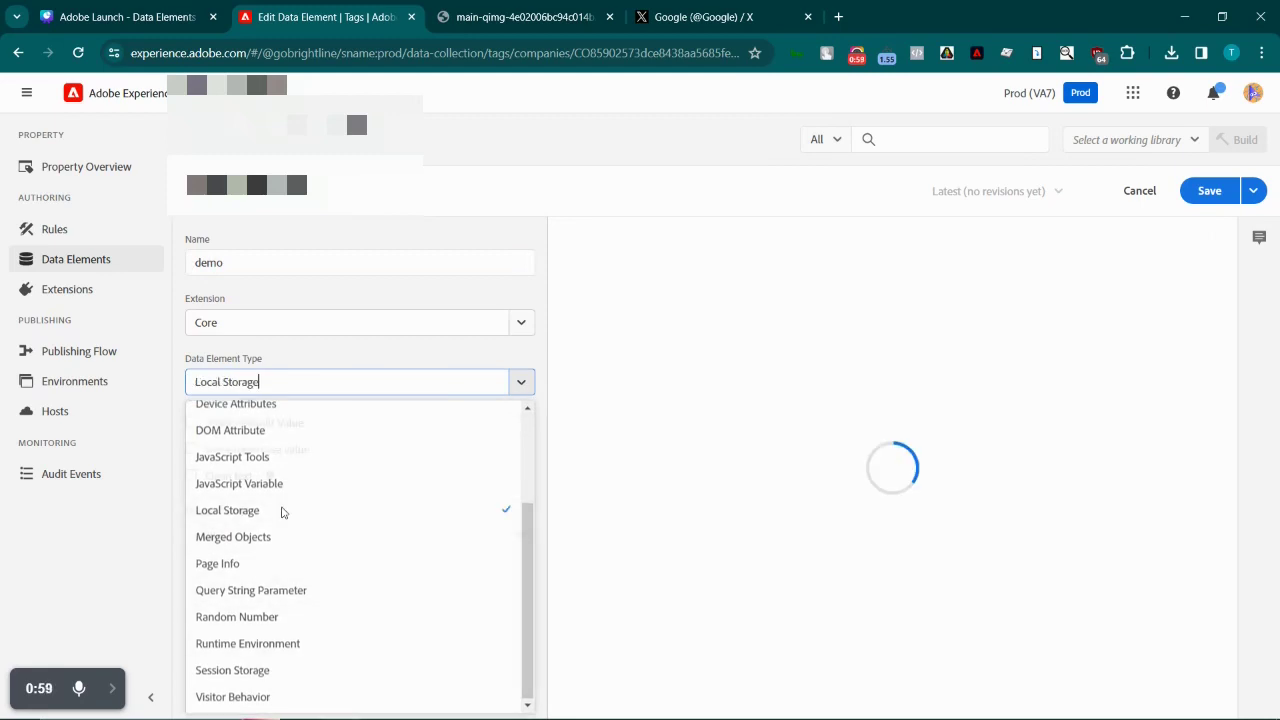
{"action": "left_click", "coordinate": [705, 17]}
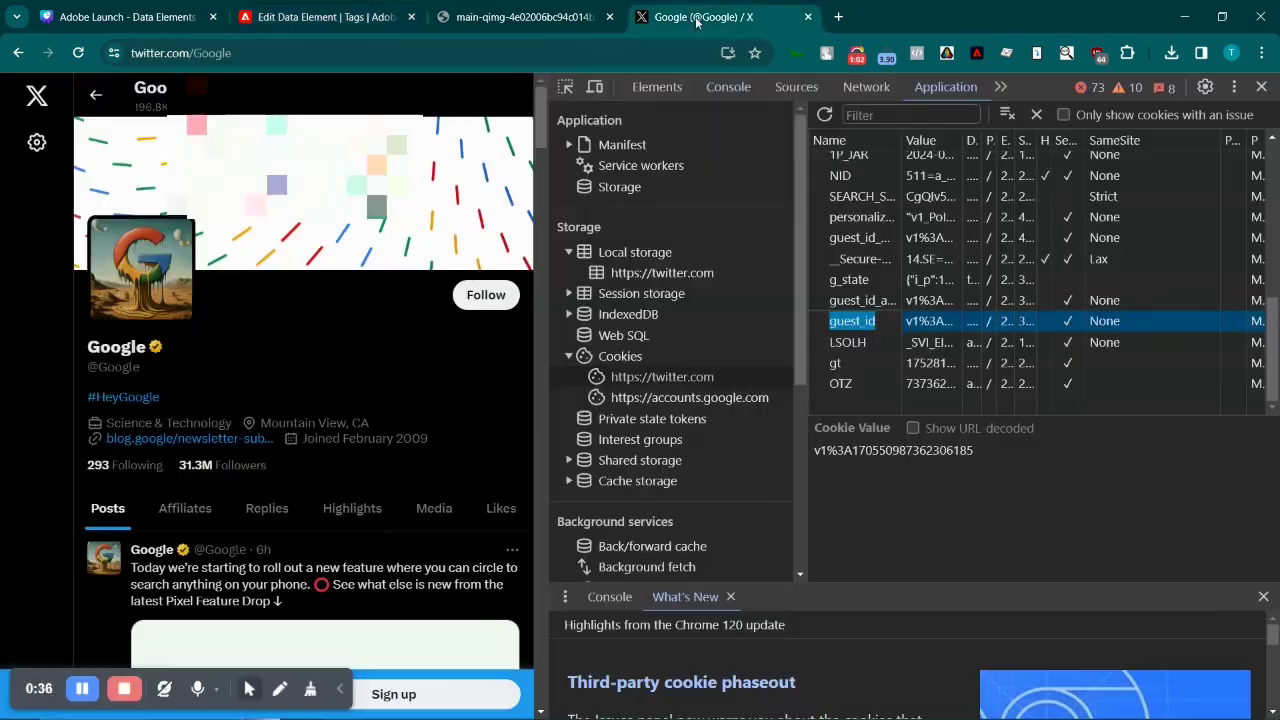
{"action": "left_click", "coordinate": [690, 273]}
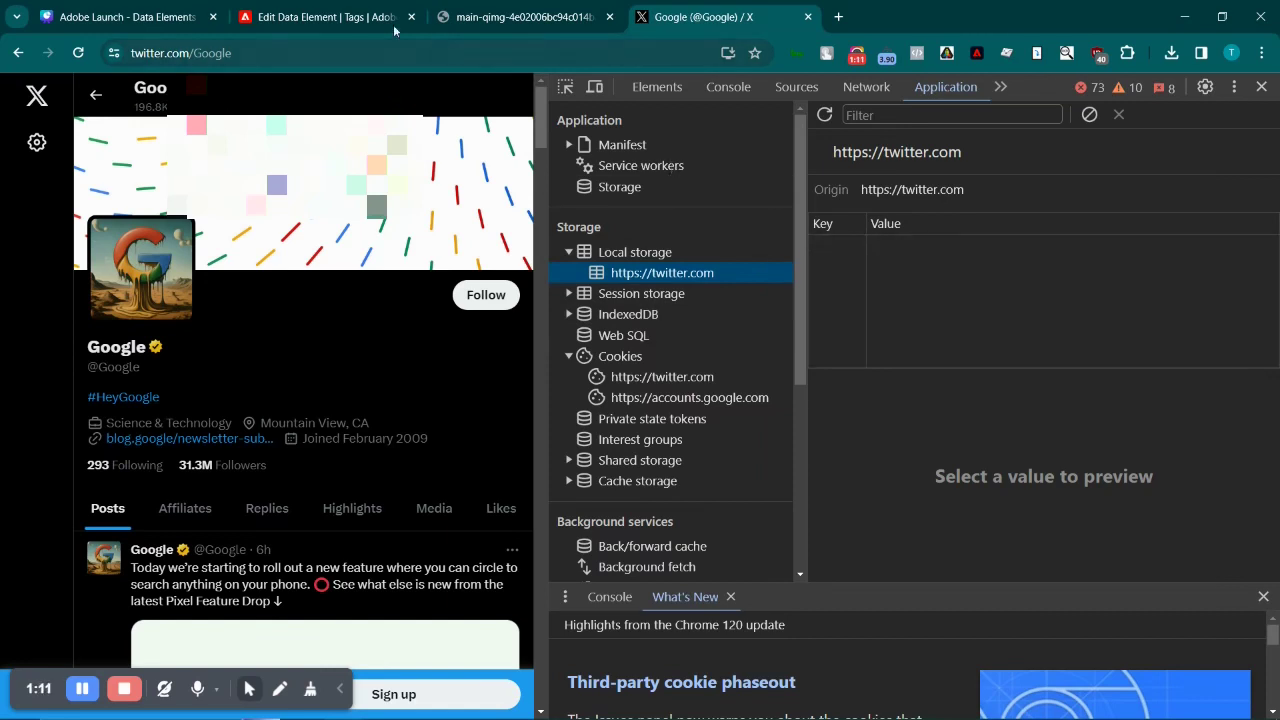
Return to the demo data element and set its local storage item name to xyz.
{"action": "left_click", "coordinate": [320, 17]}
{"action": "left_click", "coordinate": [620, 268]}
{"action": "type", "text": "xyz"}
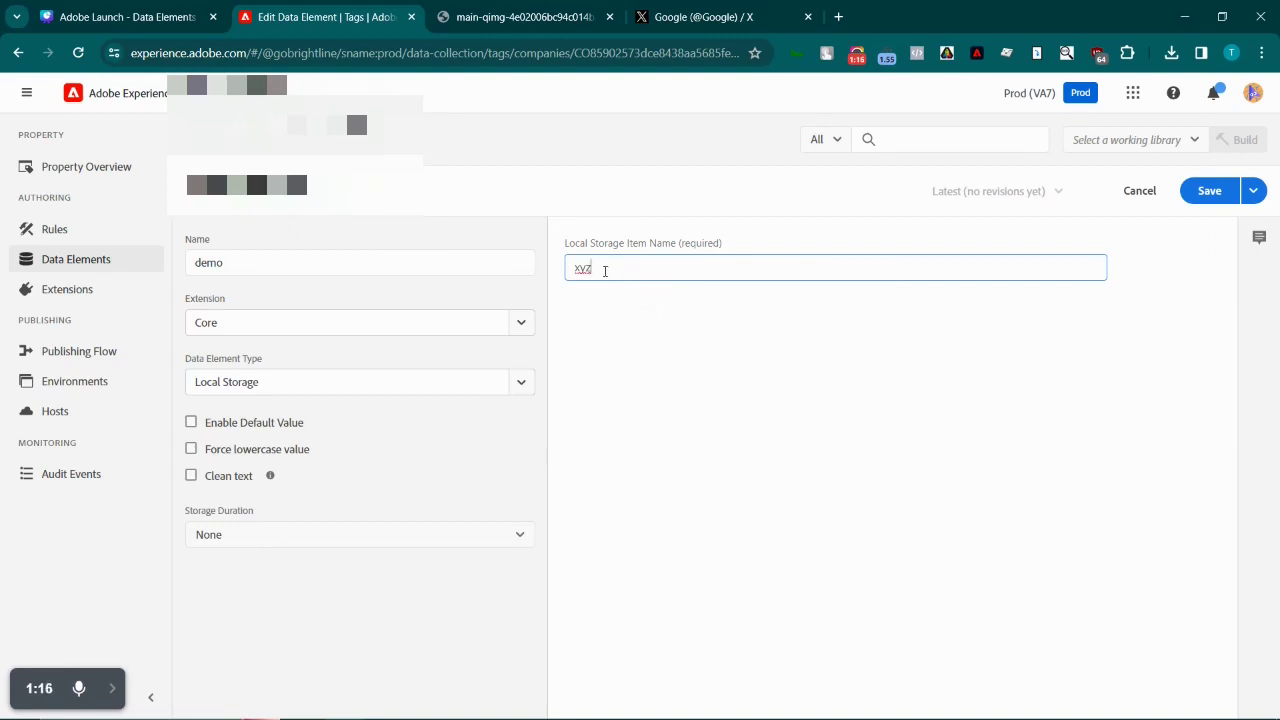
Change the demo data element's type to Session Storage and set the session storage item name to xyz.
{"action": "left_click", "coordinate": [520, 382]}
{"action": "scroll", "coordinate": [414, 480], "scroll_direction": "down", "scroll_amount": 2}
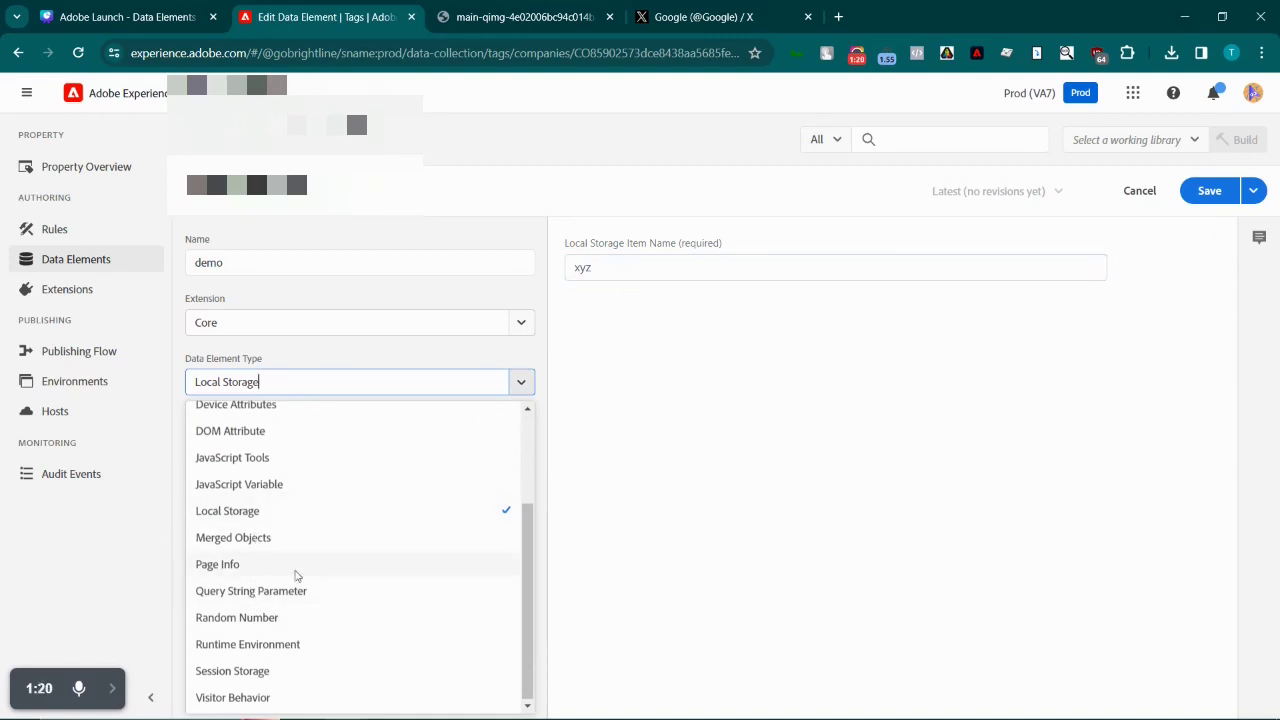
{"action": "left_click", "coordinate": [272, 671]}
{"action": "left_click", "coordinate": [614, 269]}
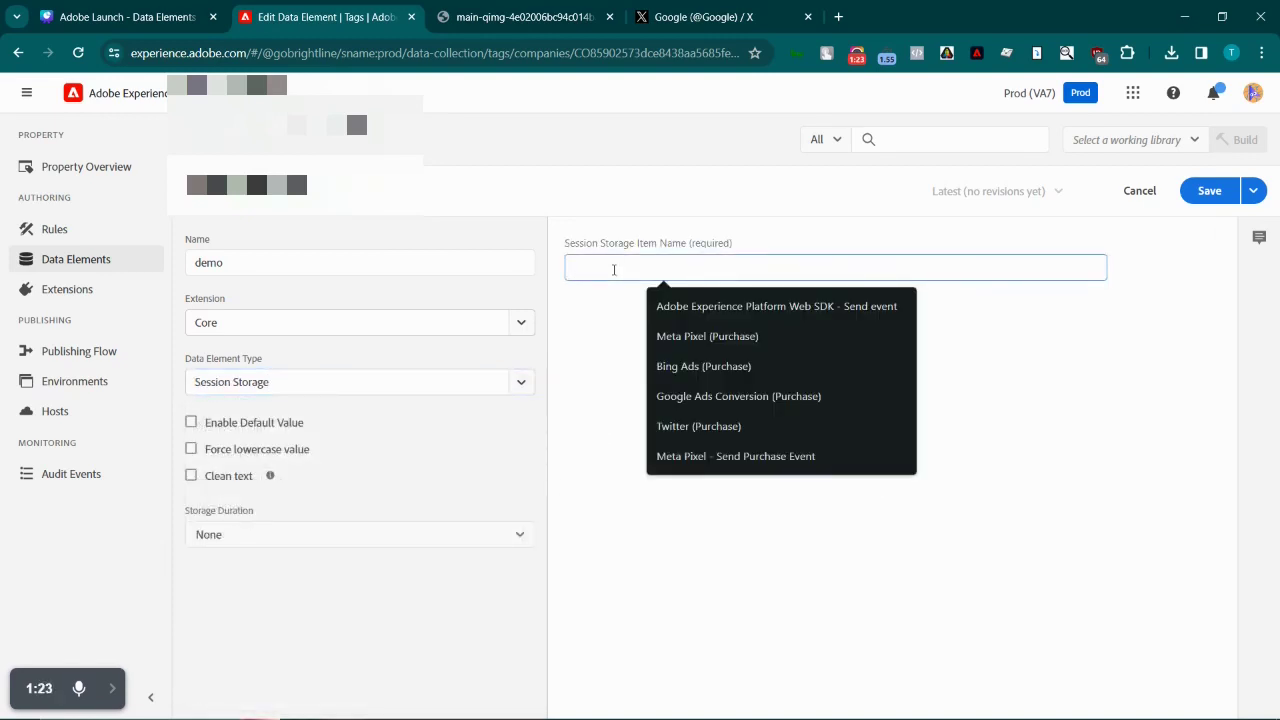
{"action": "type", "text": "xyz"}
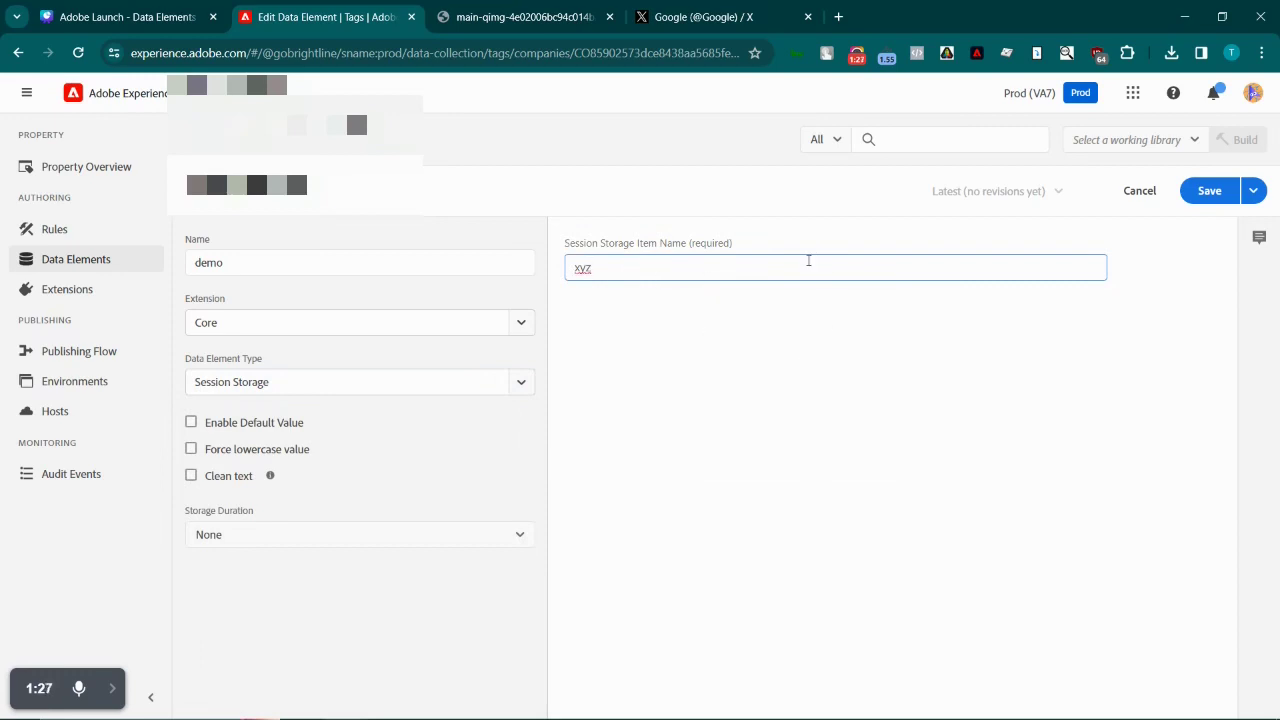
{"action": "double_click", "coordinate": [602, 268]}
{"action": "left_click", "coordinate": [235, 266]}
{"action": "key", "text": "ctrl+a"}
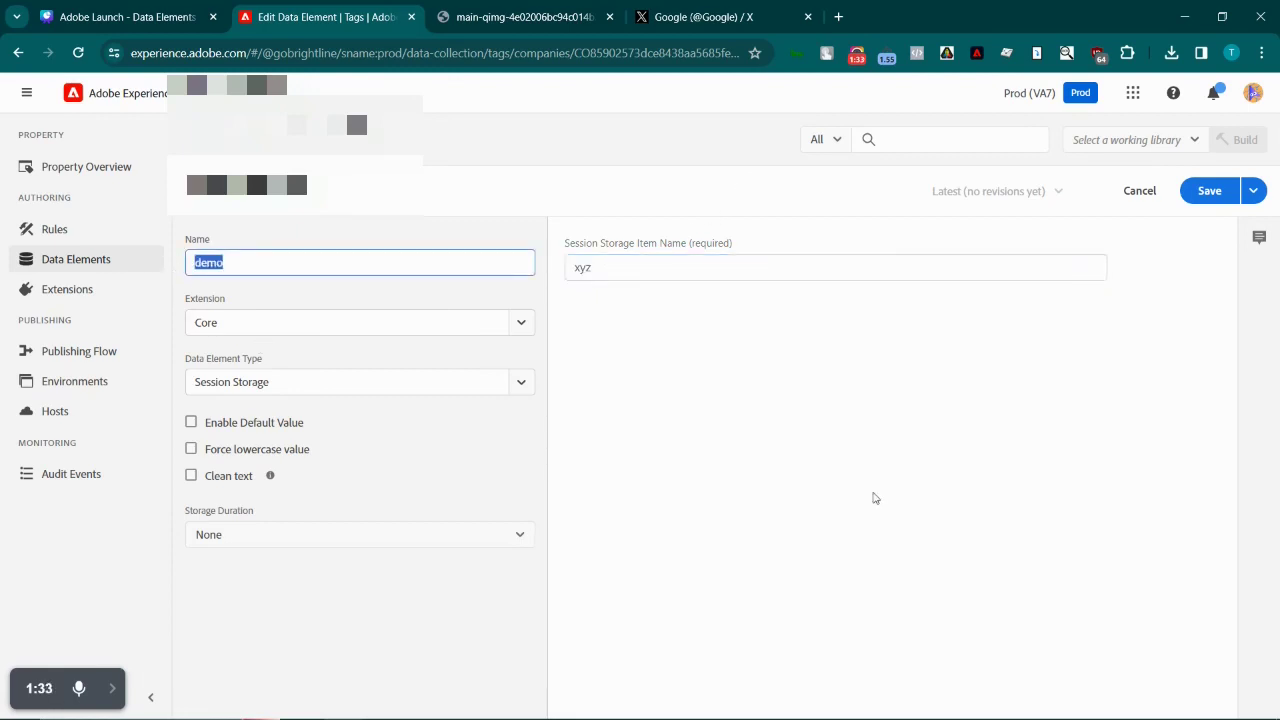
Change the data element type to Custom Code, look at its empty code editor and review the available types.
{"action": "left_click", "coordinate": [522, 385]}
{"action": "left_click", "coordinate": [522, 385]}
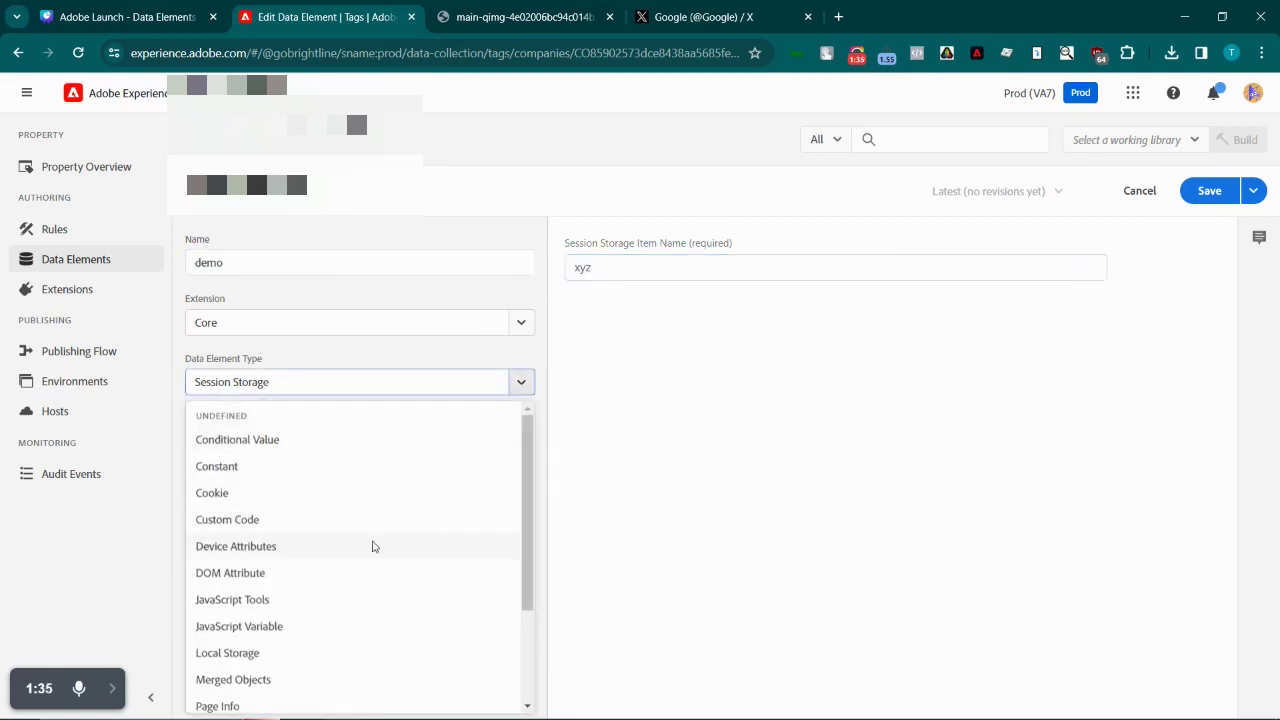
{"action": "left_click", "coordinate": [277, 530]}
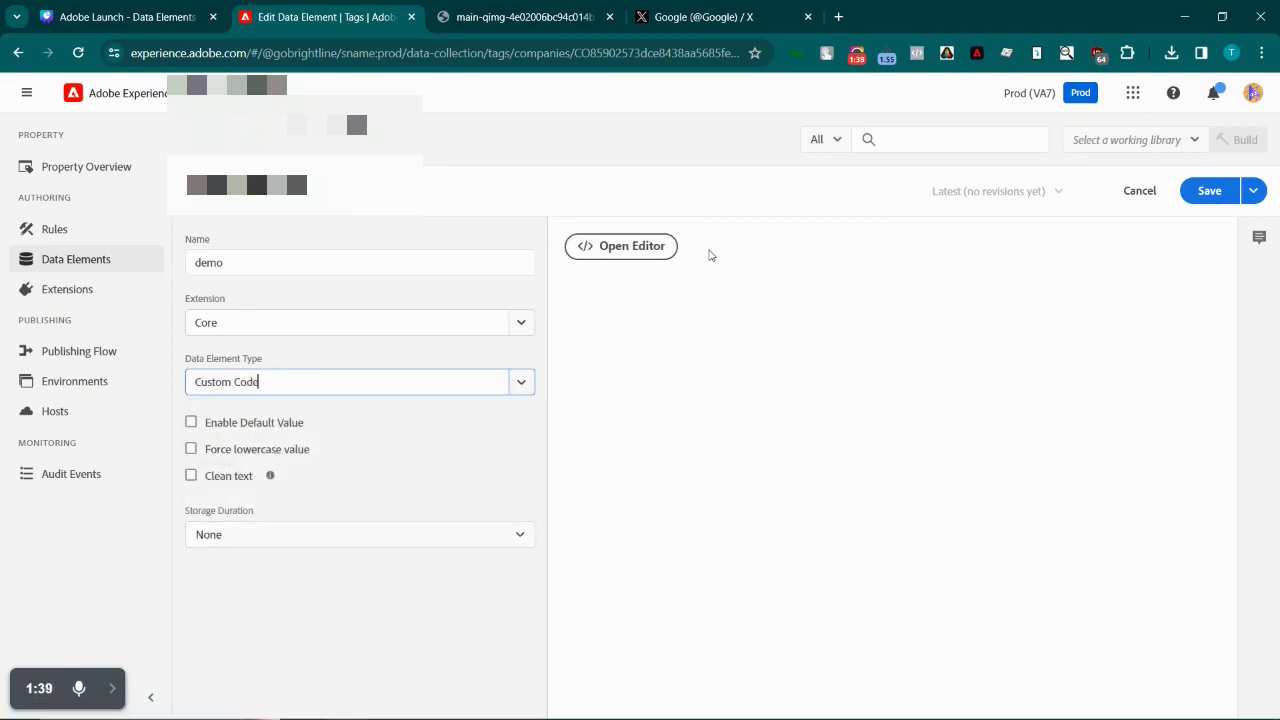
{"action": "left_click", "coordinate": [634, 246]}
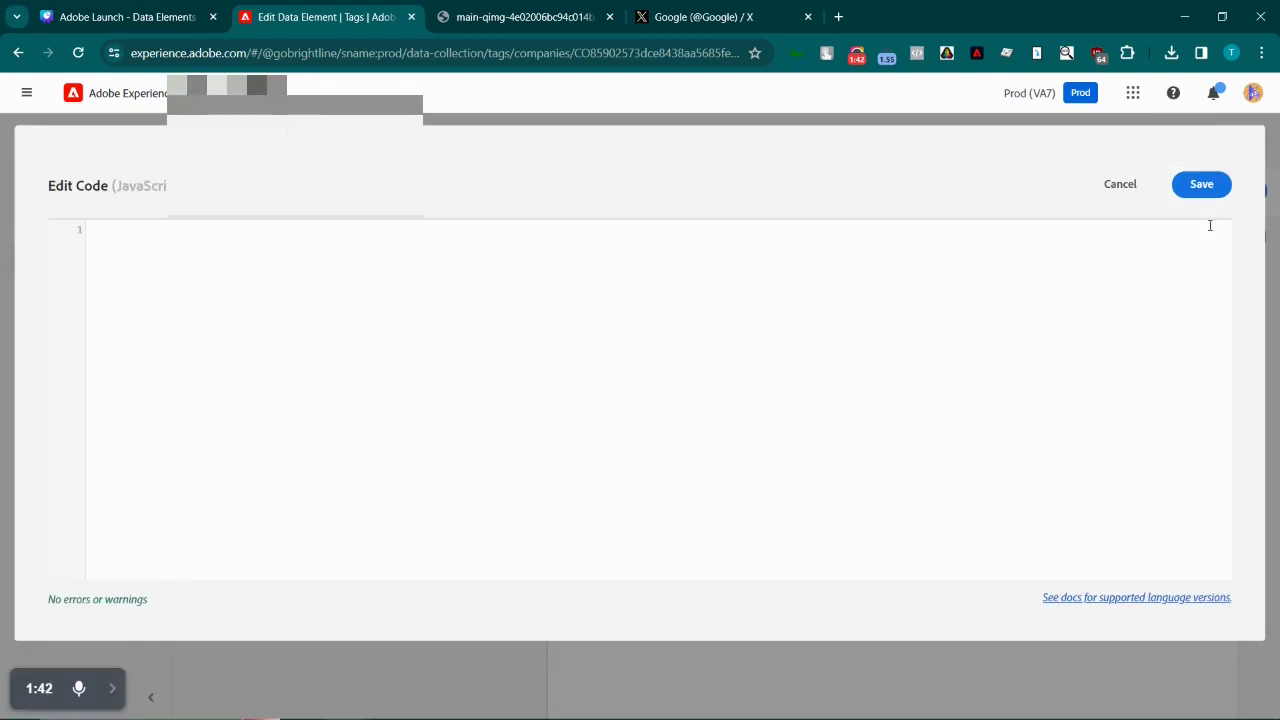
{"action": "left_click", "coordinate": [1128, 186]}
{"action": "left_click", "coordinate": [524, 384]}
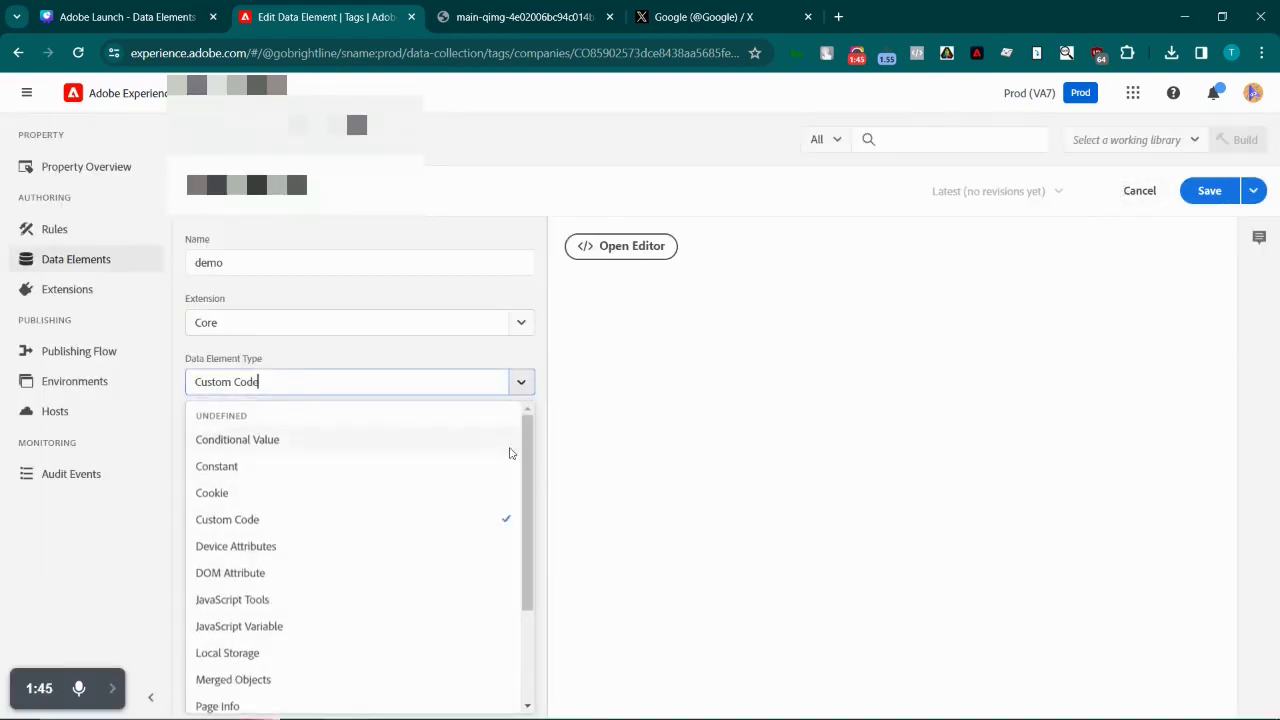
{"action": "scroll", "coordinate": [478, 551], "scroll_direction": "down", "scroll_amount": 3}
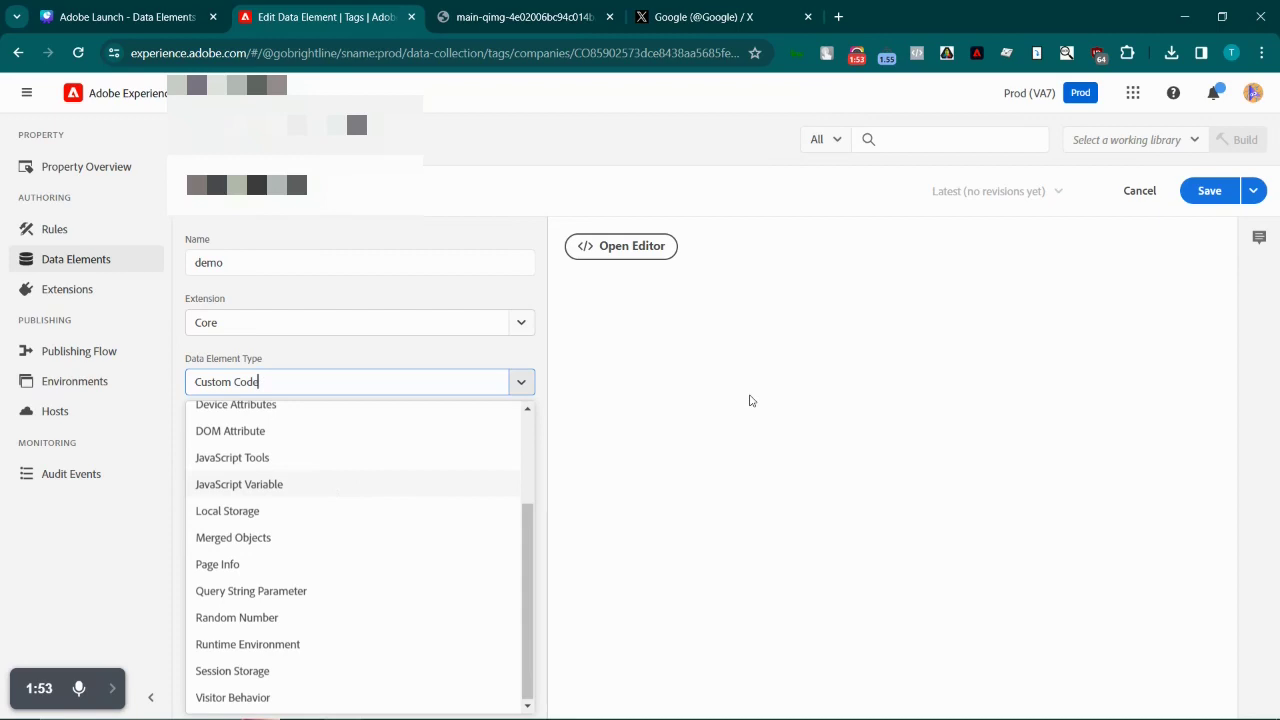
{"action": "left_click", "coordinate": [673, 421]}
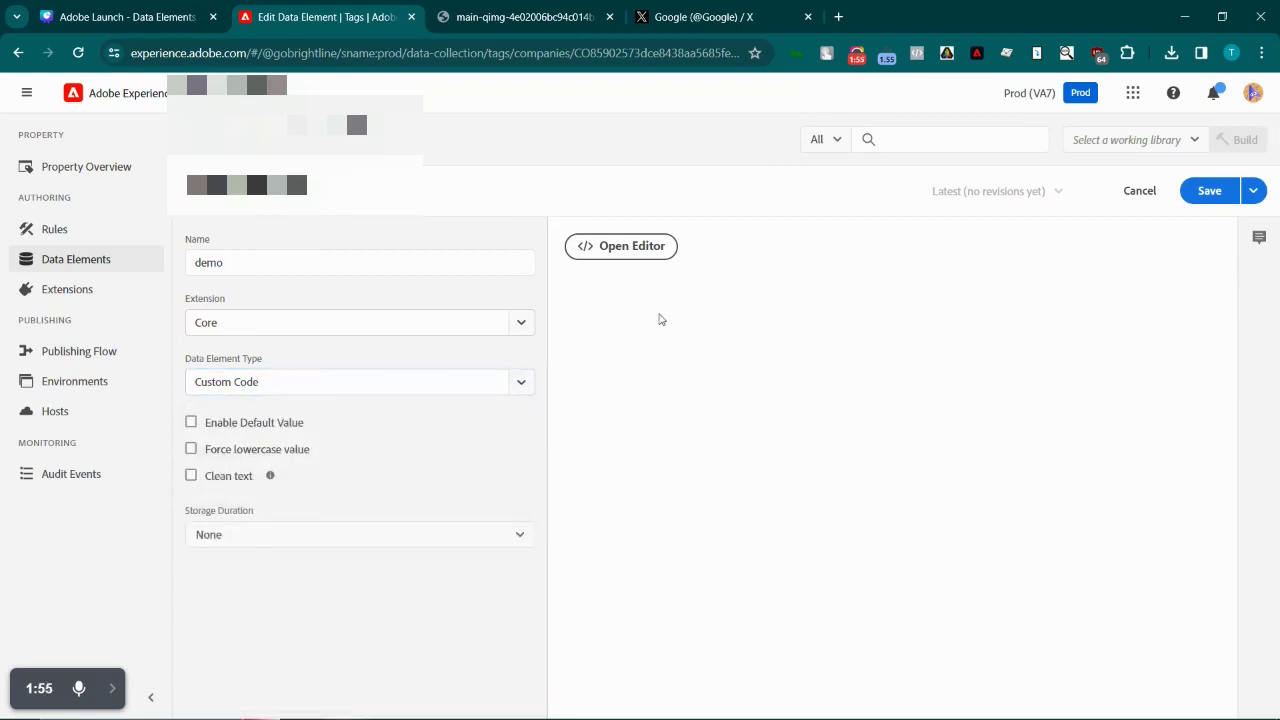
Write custom code for the data element that declares var x = "demo"; and ends with return x;.
{"action": "left_click", "coordinate": [634, 246]}
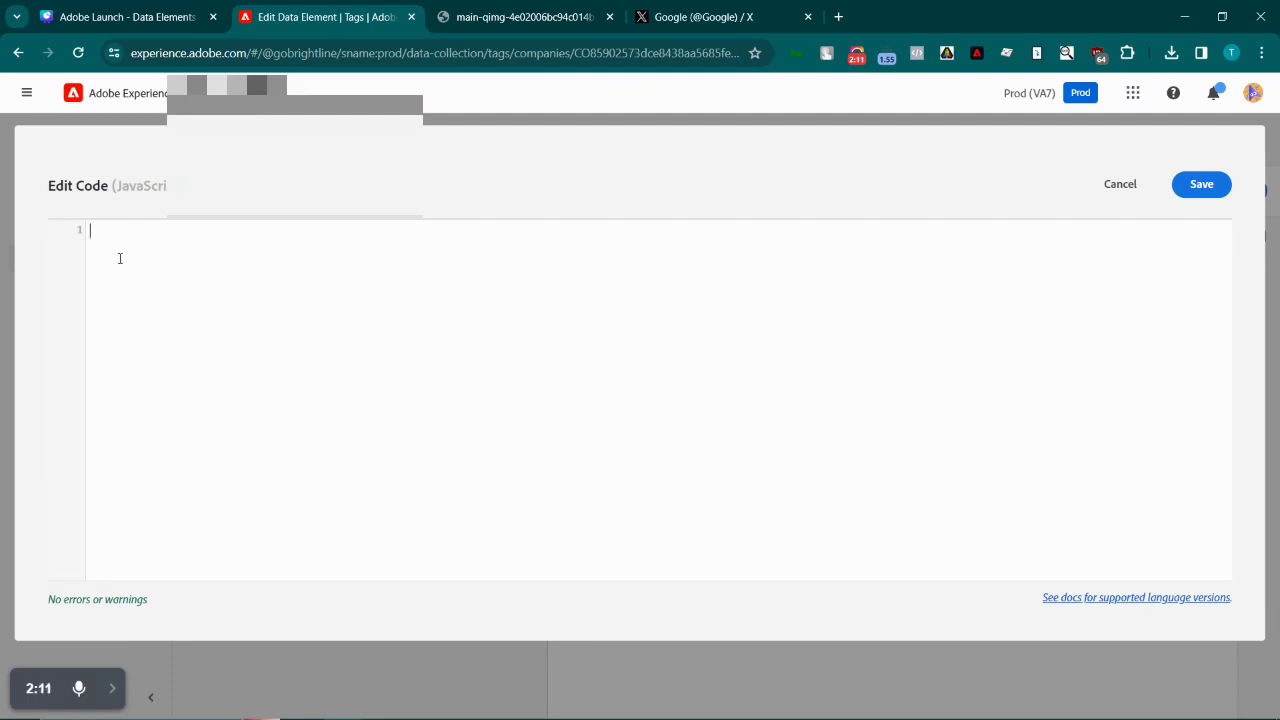
{"action": "type", "text": "var "}
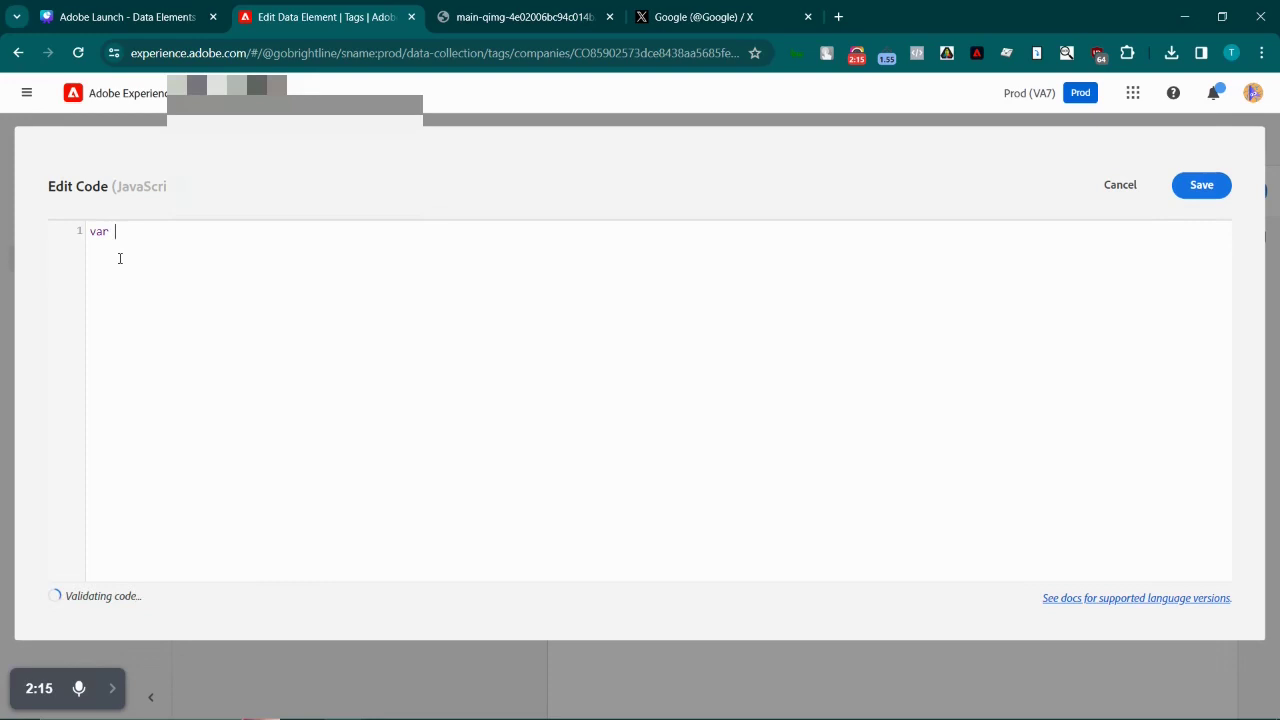
{"action": "type", "text": "x = "}
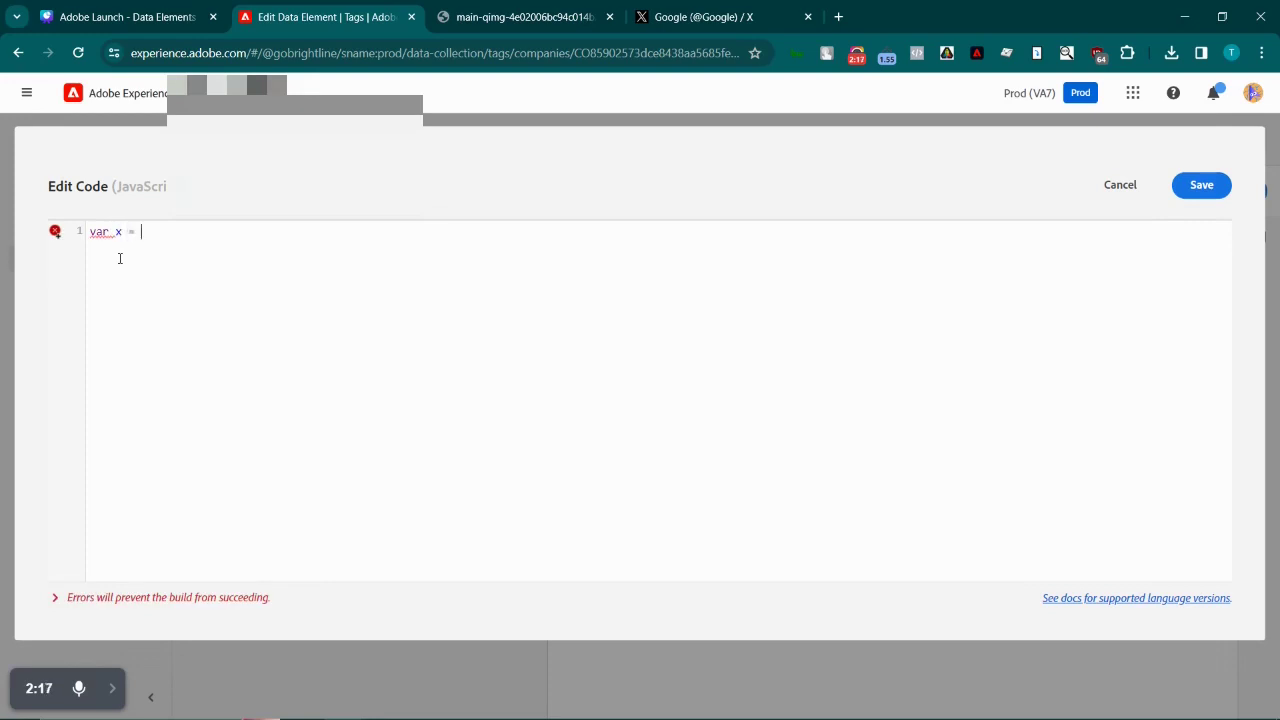
{"action": "type", "text": "\"\""}
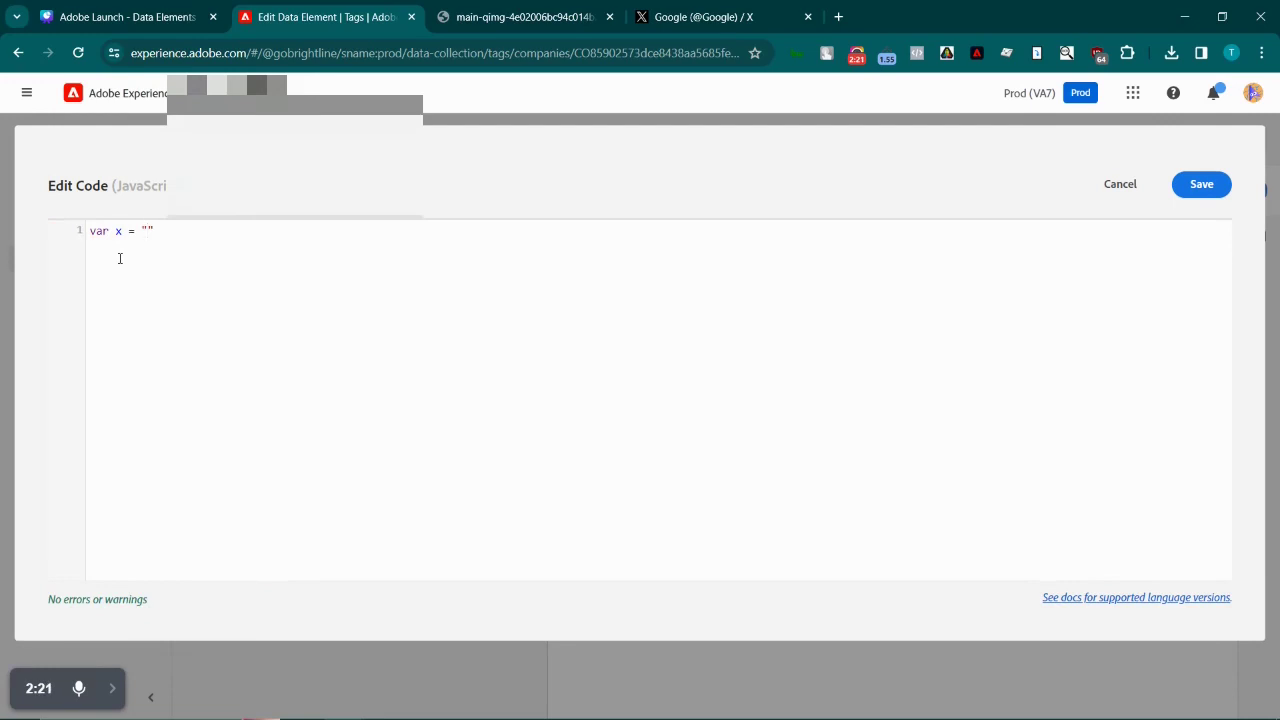
{"action": "type", "text": "demo\"; "}
{"action": "type", "text": "return x;"}
{"action": "key", "text": "ctrl+a"}
{"action": "left_click", "coordinate": [180, 254]}
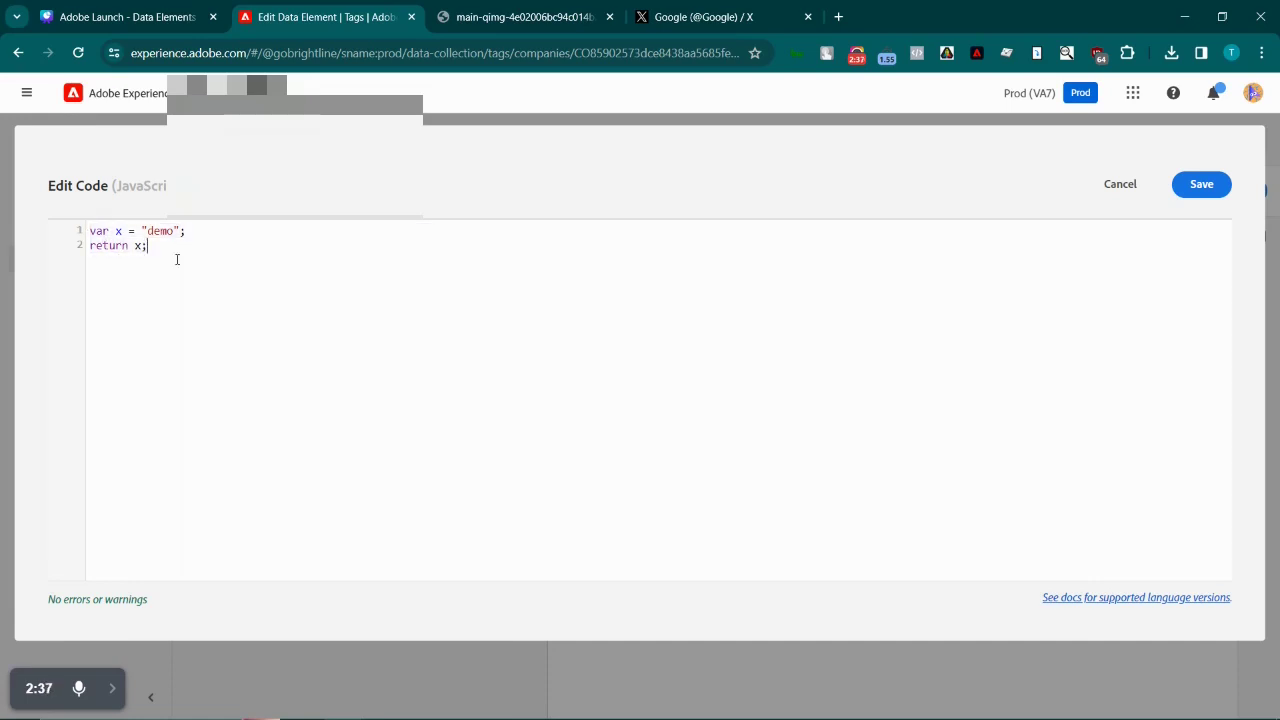
Review the variable declaration and return line, and discard the custom code.
{"action": "left_click_drag", "start_coordinate": [90, 231], "coordinate": [187, 229]}
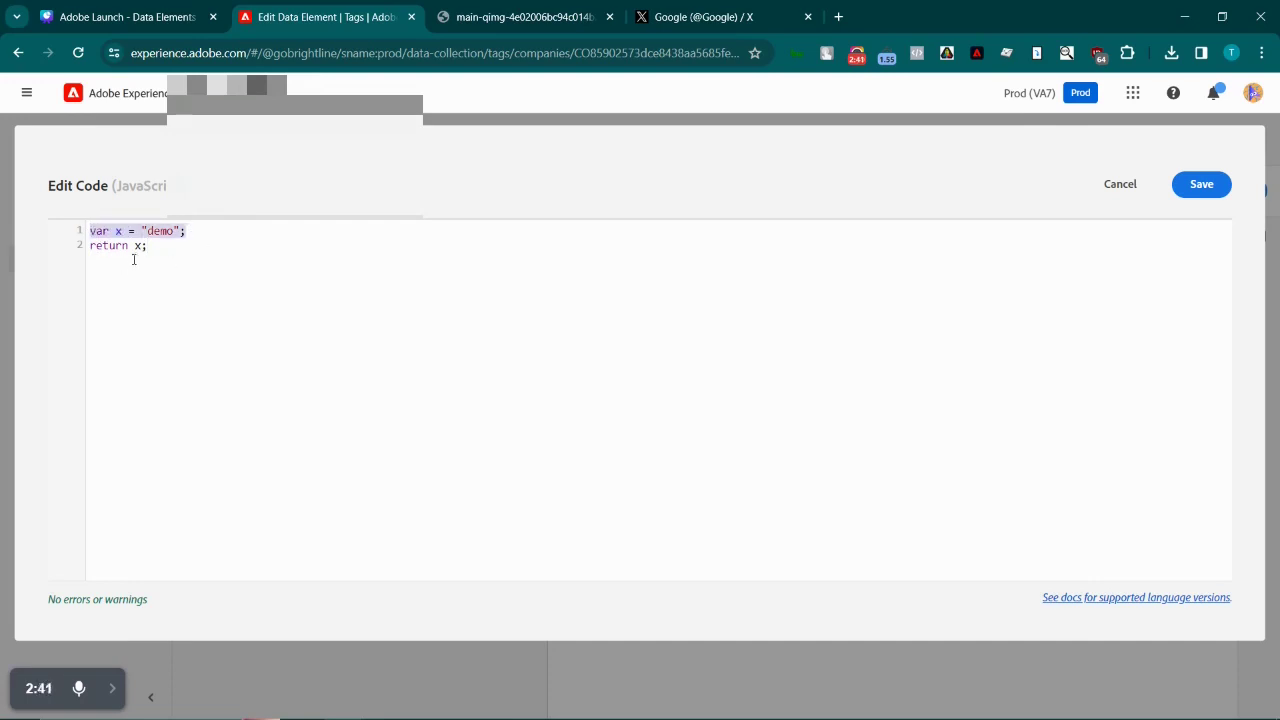
{"action": "left_click", "coordinate": [152, 246]}
{"action": "left_click", "coordinate": [132, 254], "text": "shift"}
{"action": "left_click", "coordinate": [1124, 188]}
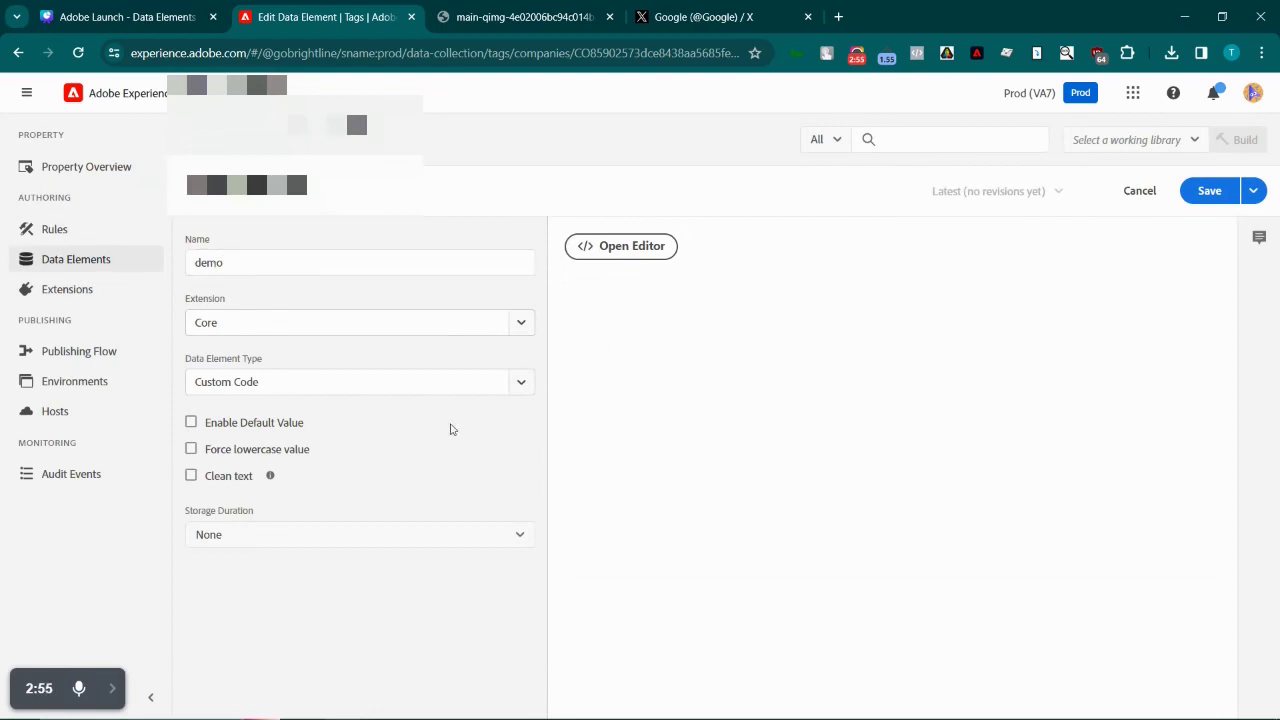
Change the data element type to Device Attributes and review its attribute options.
{"action": "left_click", "coordinate": [521, 383]}
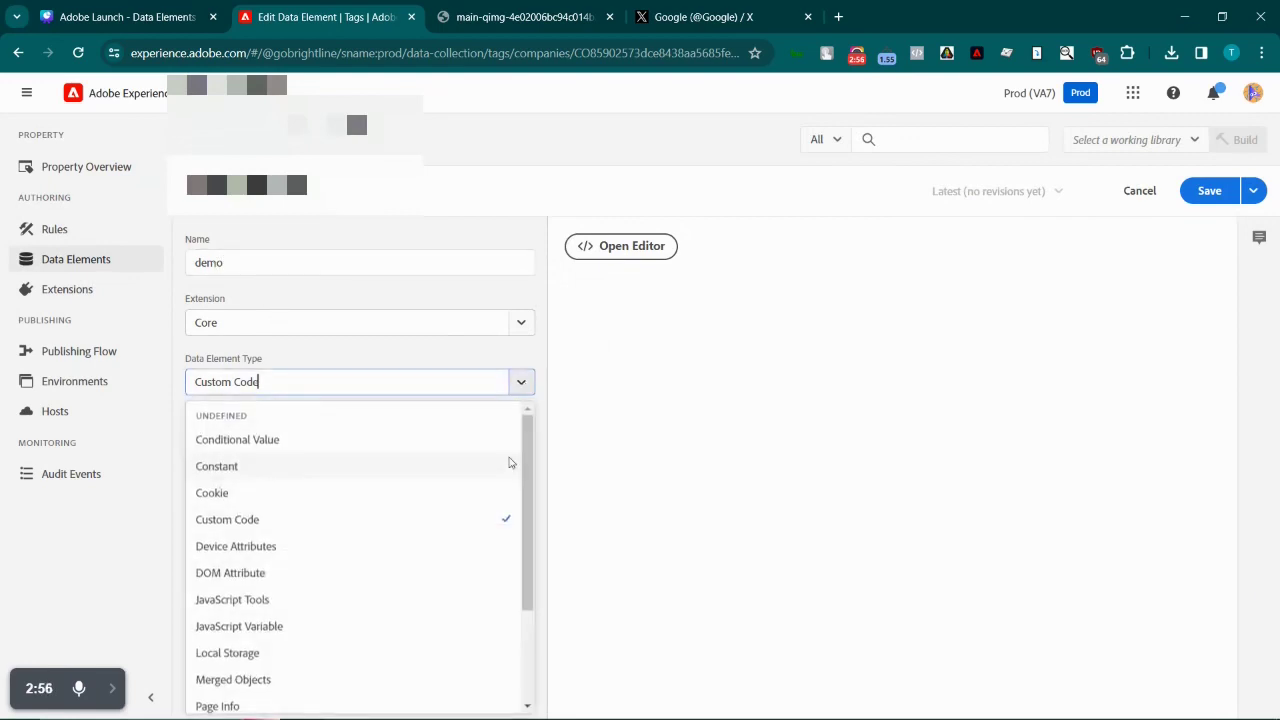
{"action": "left_click", "coordinate": [341, 547]}
{"action": "left_click", "coordinate": [679, 274]}
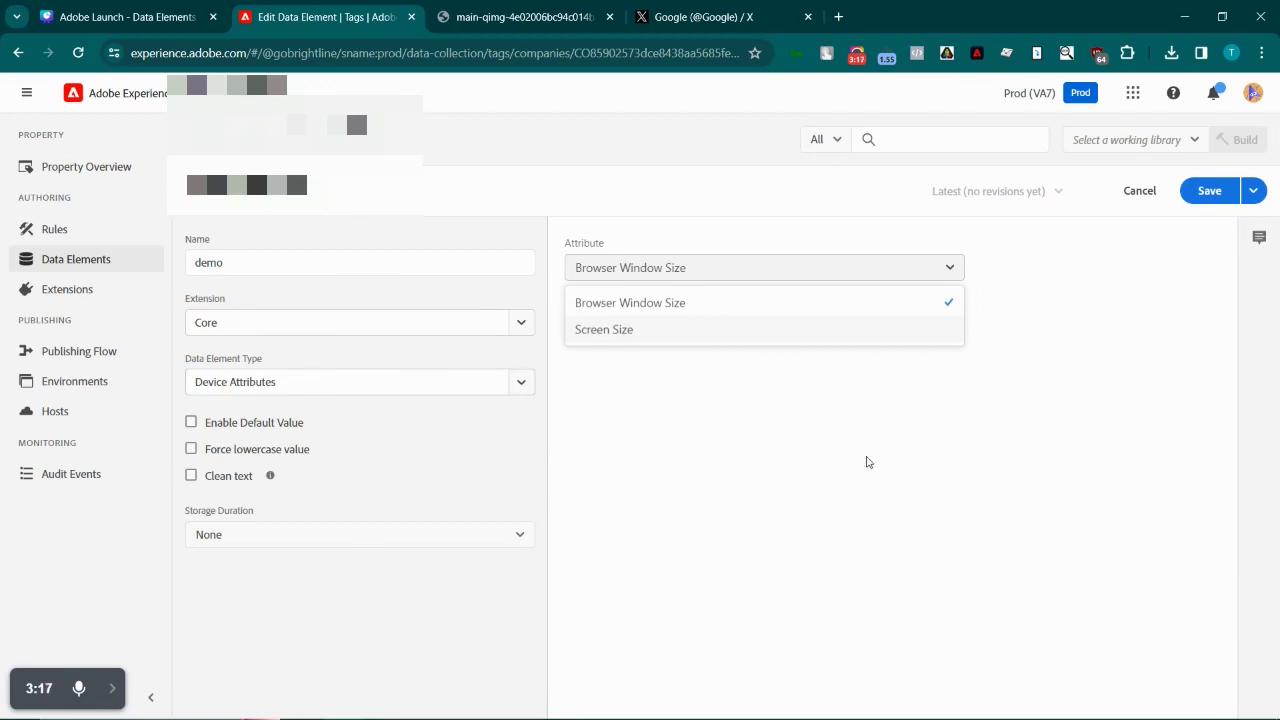
{"action": "left_click", "coordinate": [635, 469]}
Change the data element type to DOM Attribute and inspect the Follow button's markup on Google's X page.
{"action": "left_click", "coordinate": [524, 390]}
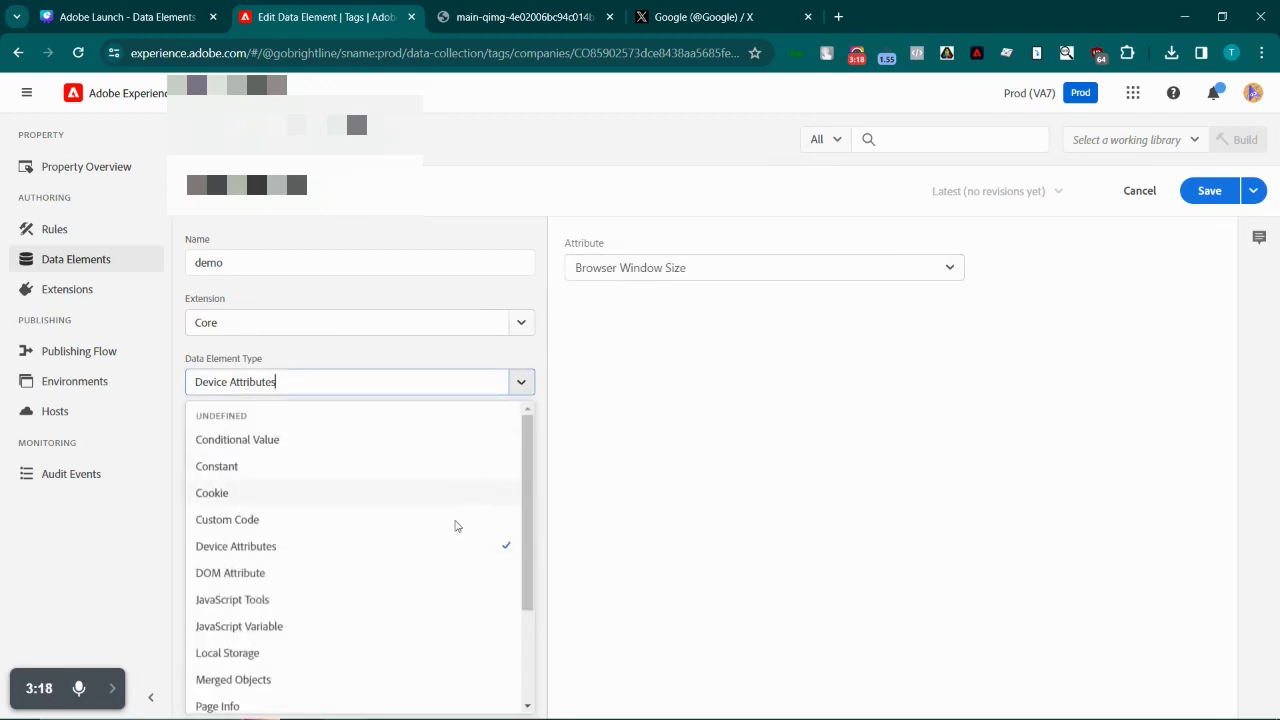
{"action": "left_click", "coordinate": [286, 573]}
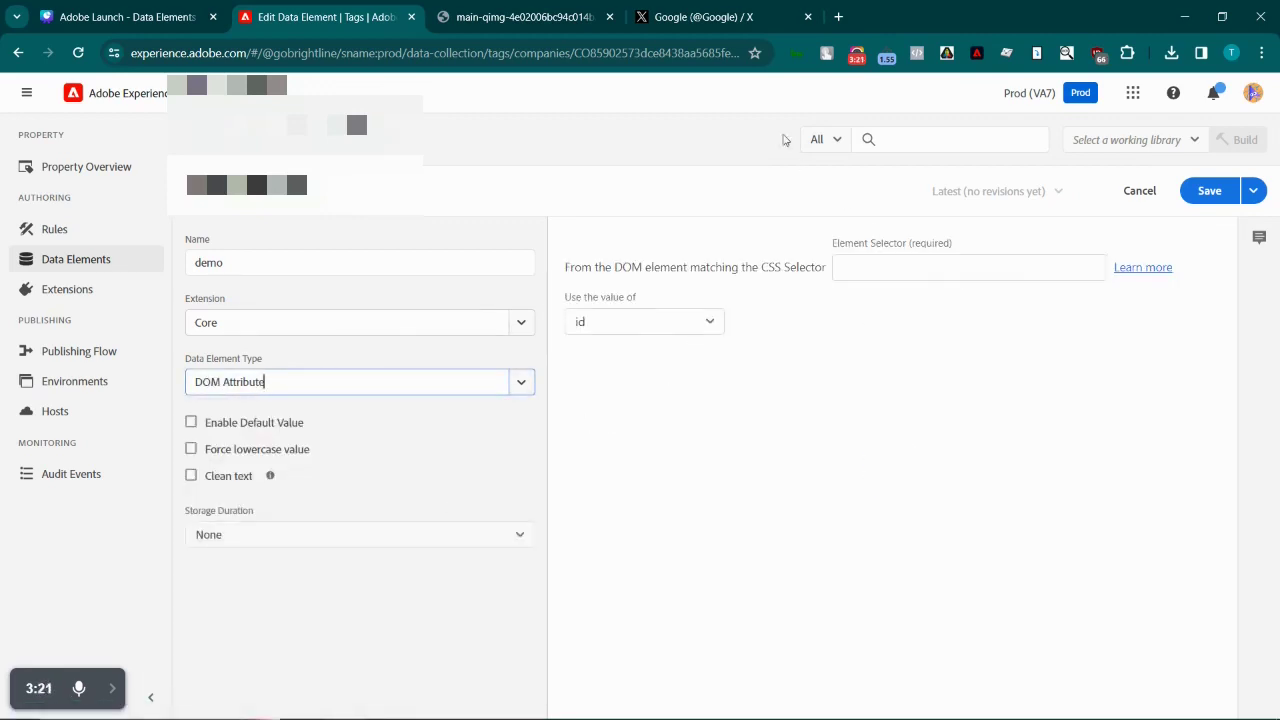
{"action": "left_click", "coordinate": [700, 17]}
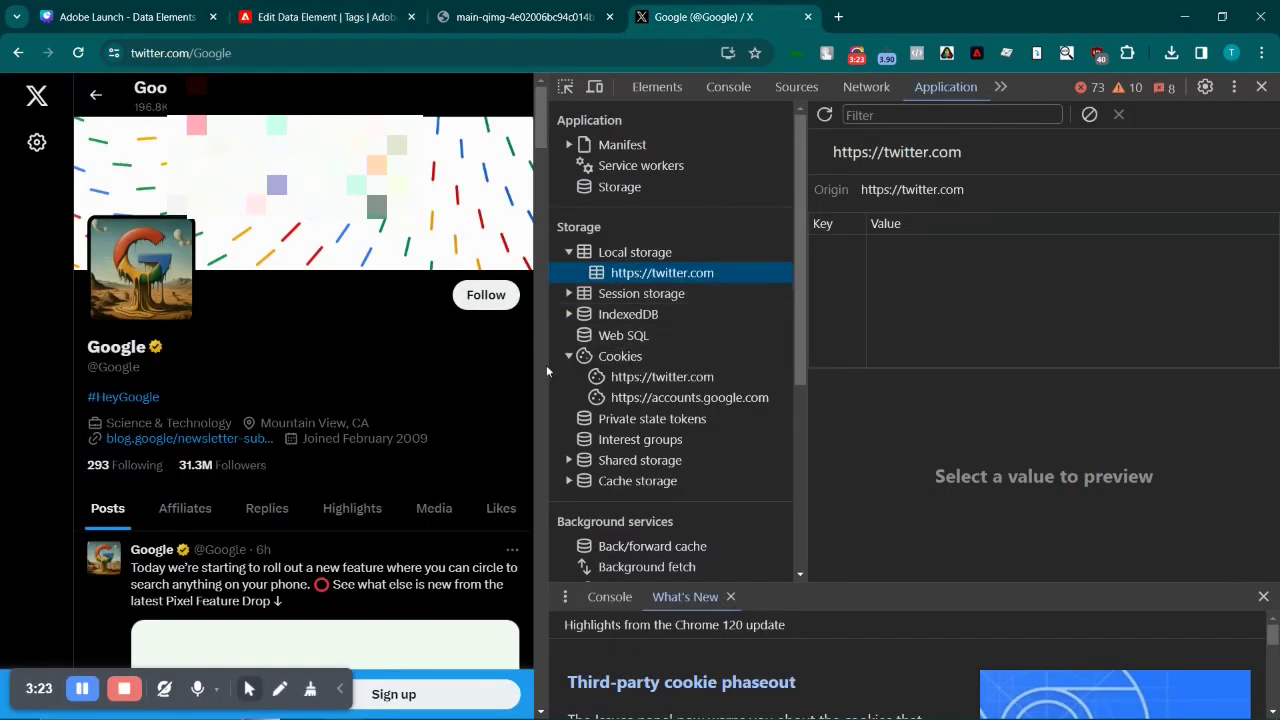
{"action": "right_click", "coordinate": [478, 295]}
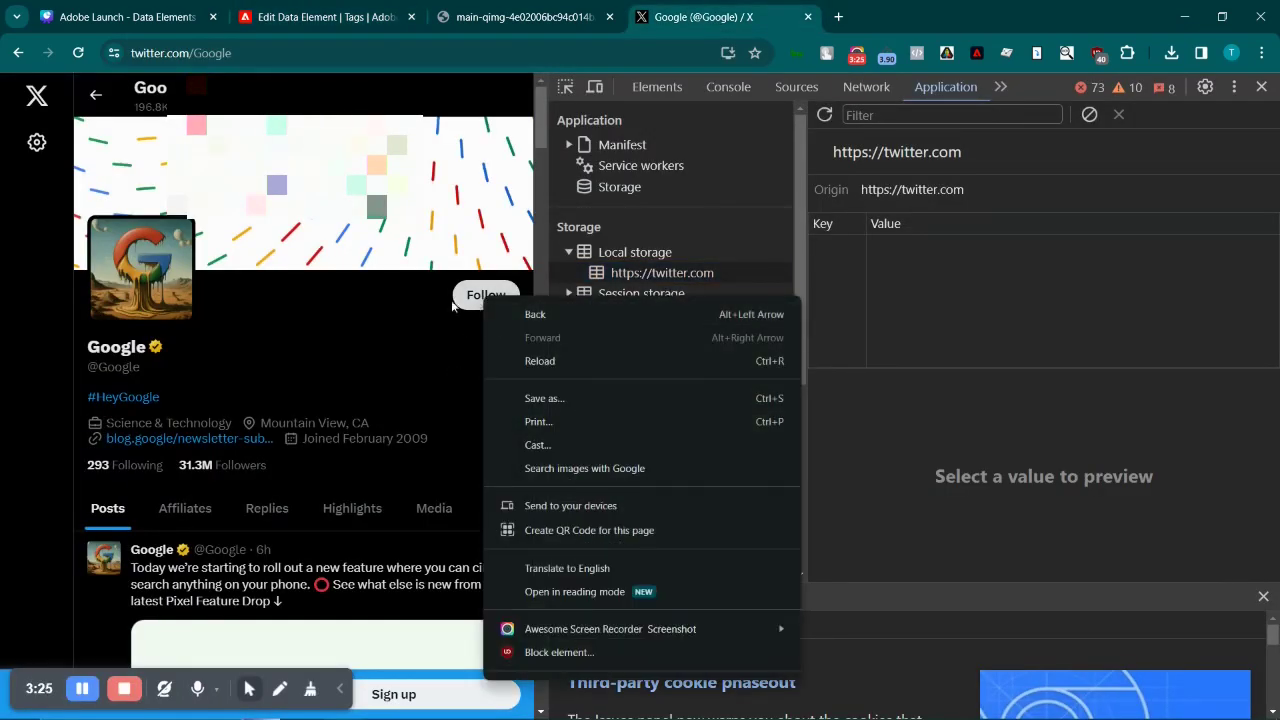
{"action": "left_click", "coordinate": [431, 346]}
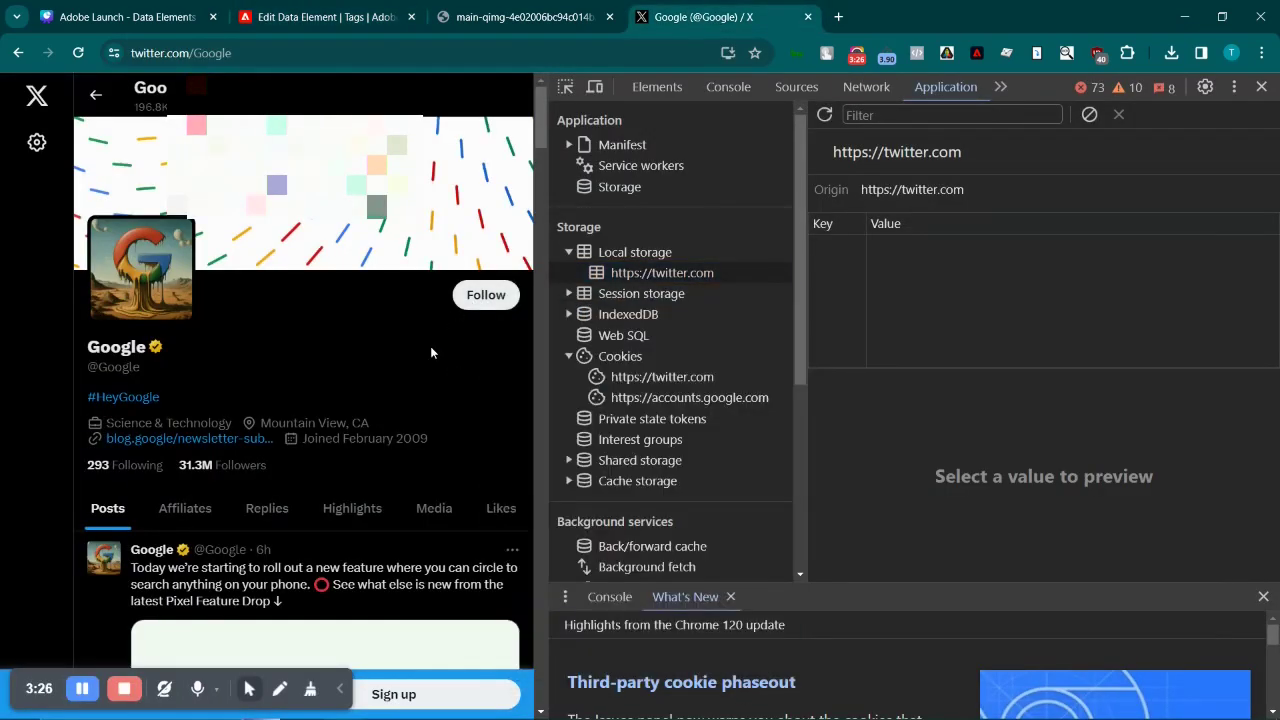
{"action": "right_click", "coordinate": [472, 292]}
{"action": "scroll", "coordinate": [562, 622], "scroll_direction": "down", "scroll_amount": 2}
{"action": "left_click", "coordinate": [540, 662]}
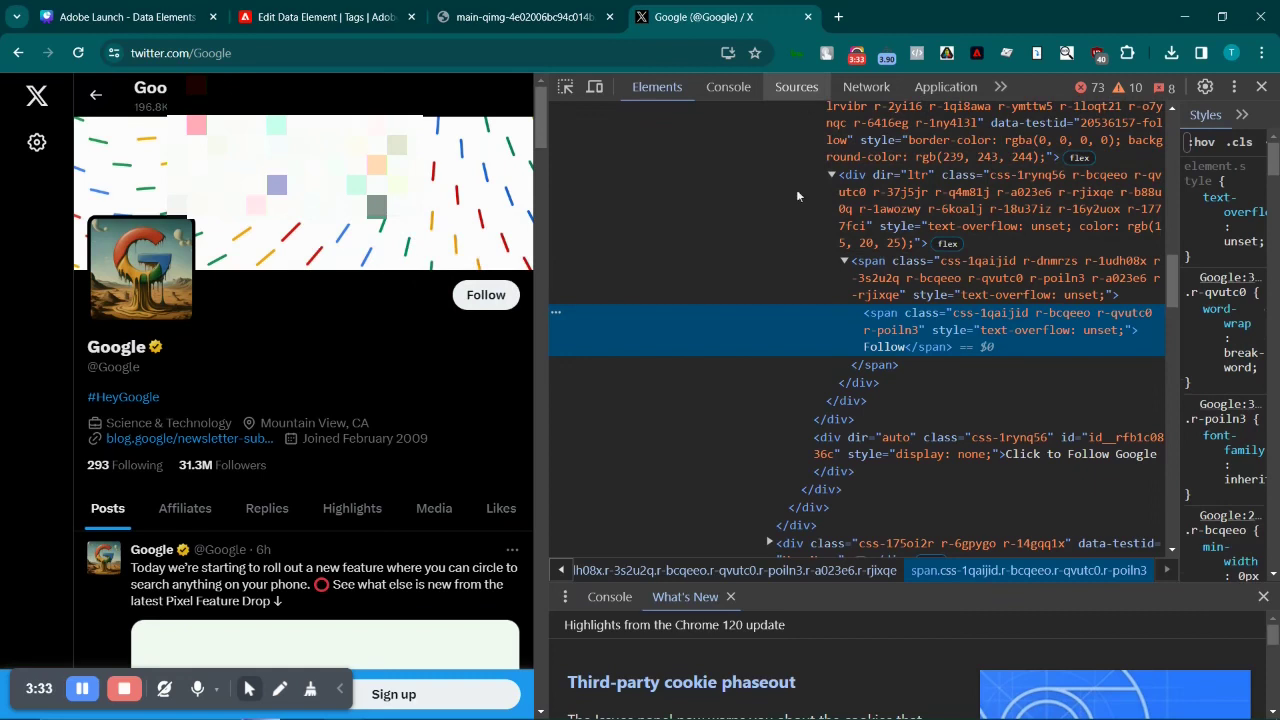
Copy the CSS selector of the outer span wrapping the Follow button's label in the page markup.
{"action": "right_click", "coordinate": [900, 330]}
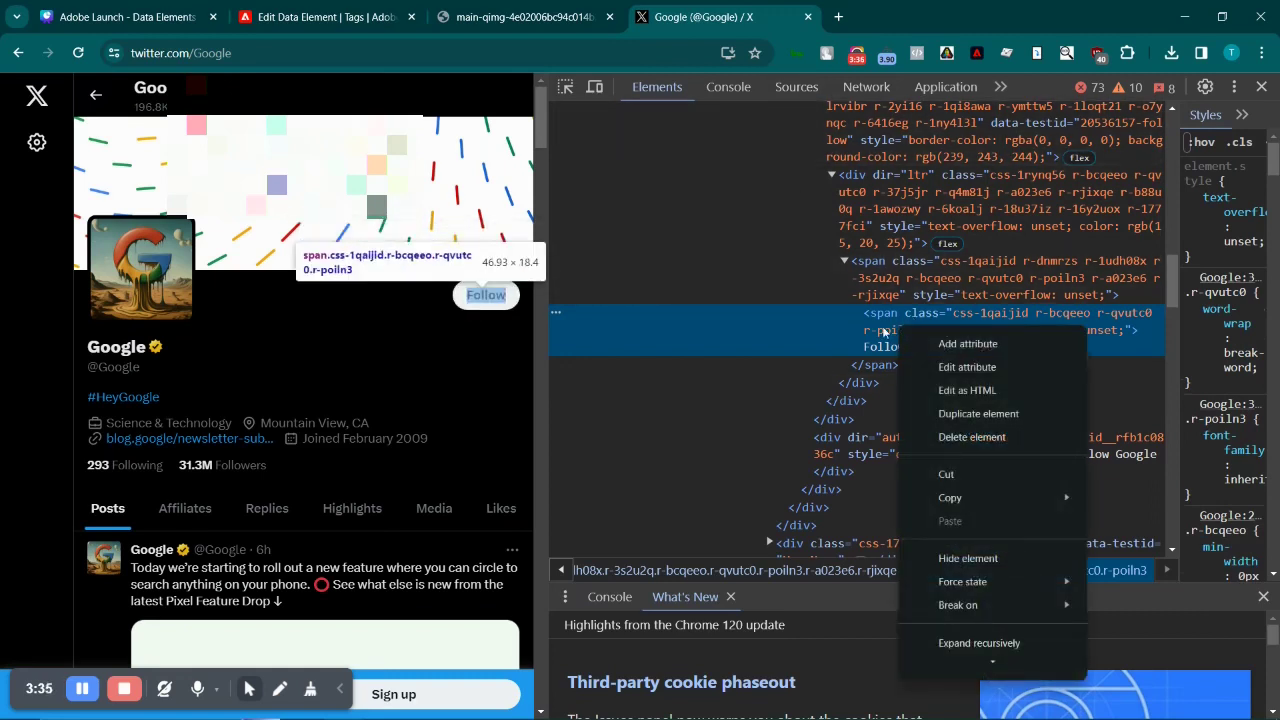
{"action": "left_click", "coordinate": [869, 294]}
{"action": "right_click", "coordinate": [921, 272]}
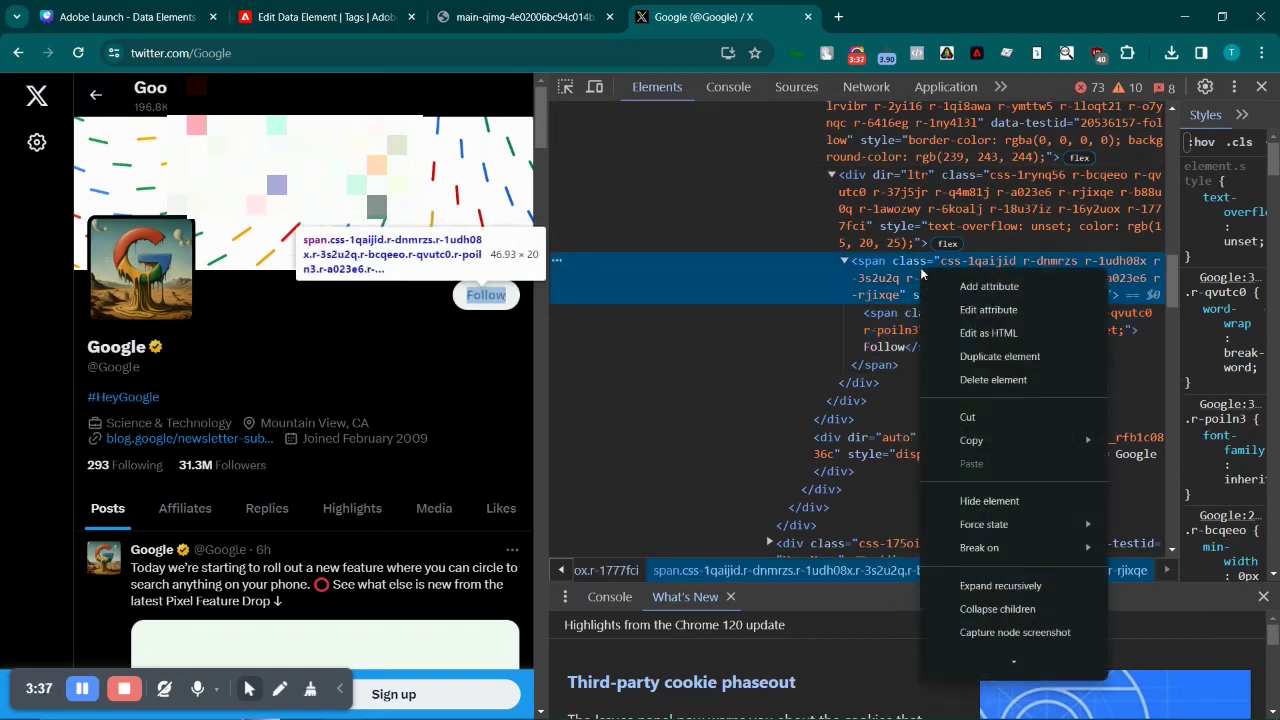
{"action": "mouse_move", "coordinate": [1089, 438]}
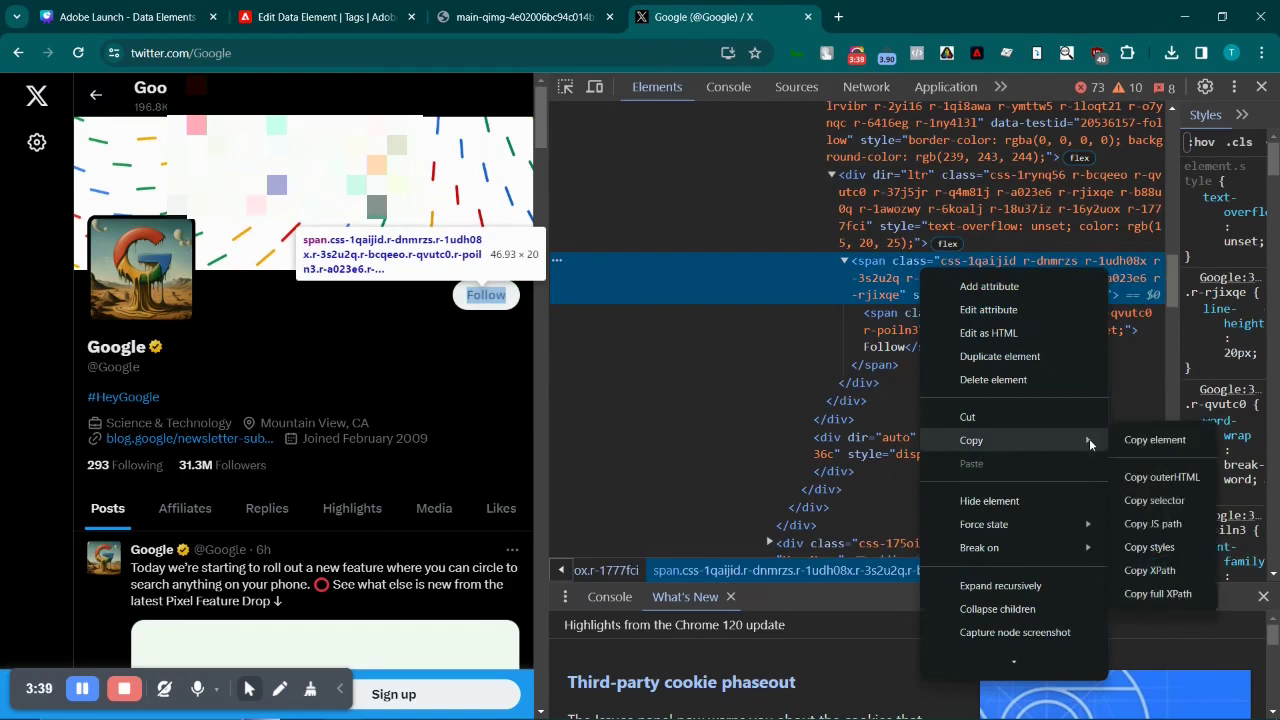
{"action": "left_click", "coordinate": [1142, 507]}
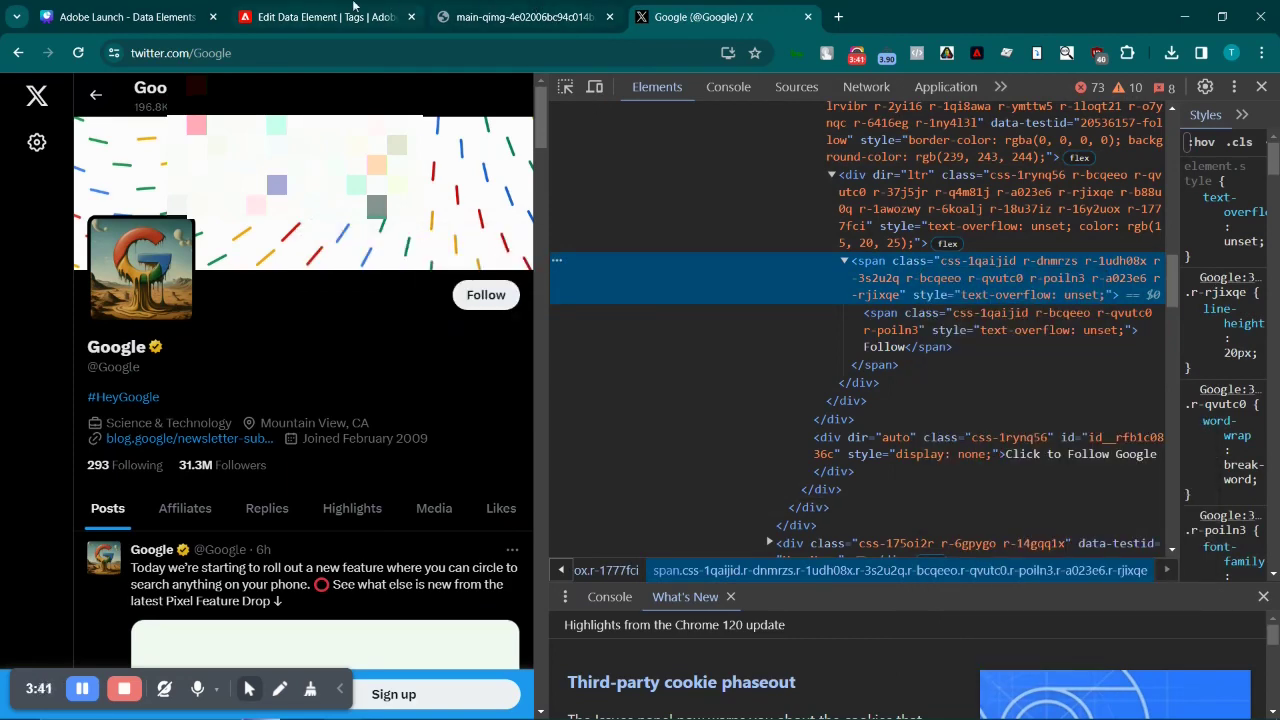
Return to the data element in Adobe Tags and paste the copied selector as the DOM Attribute's element selector.
{"action": "left_click", "coordinate": [390, 14]}
{"action": "left_click", "coordinate": [896, 279]}
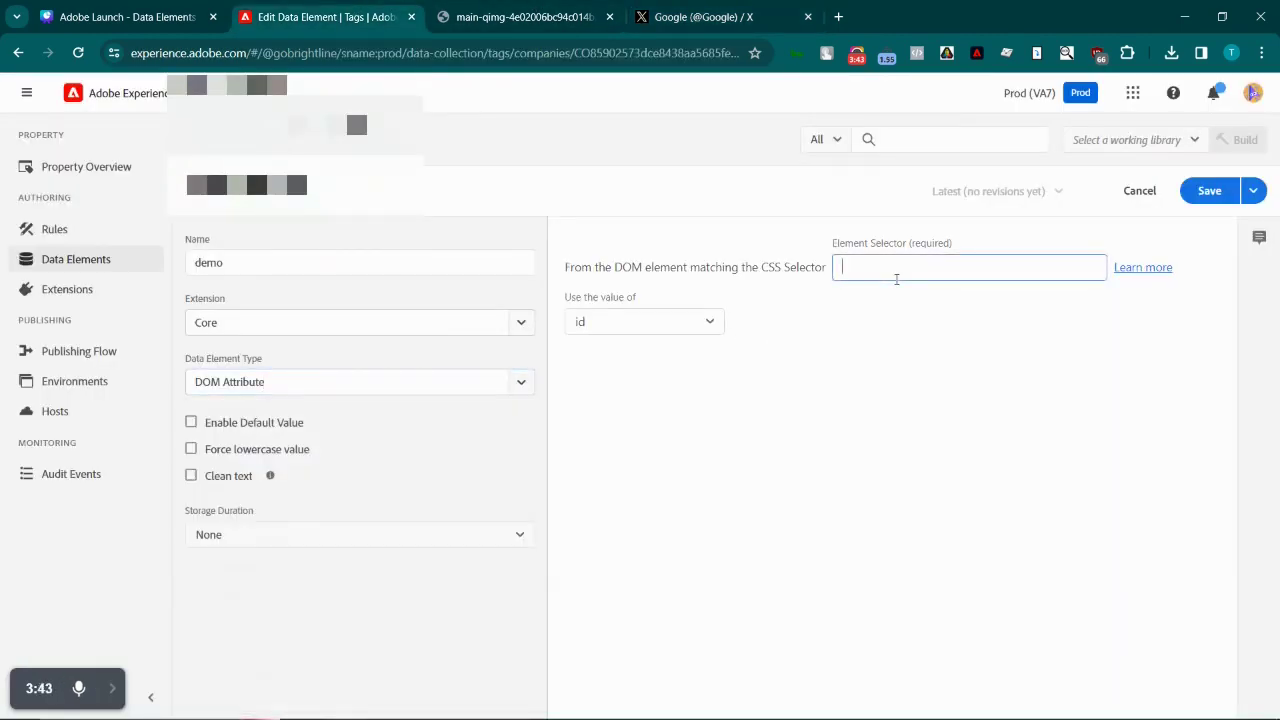
{"action": "key", "text": "ctrl+v"}
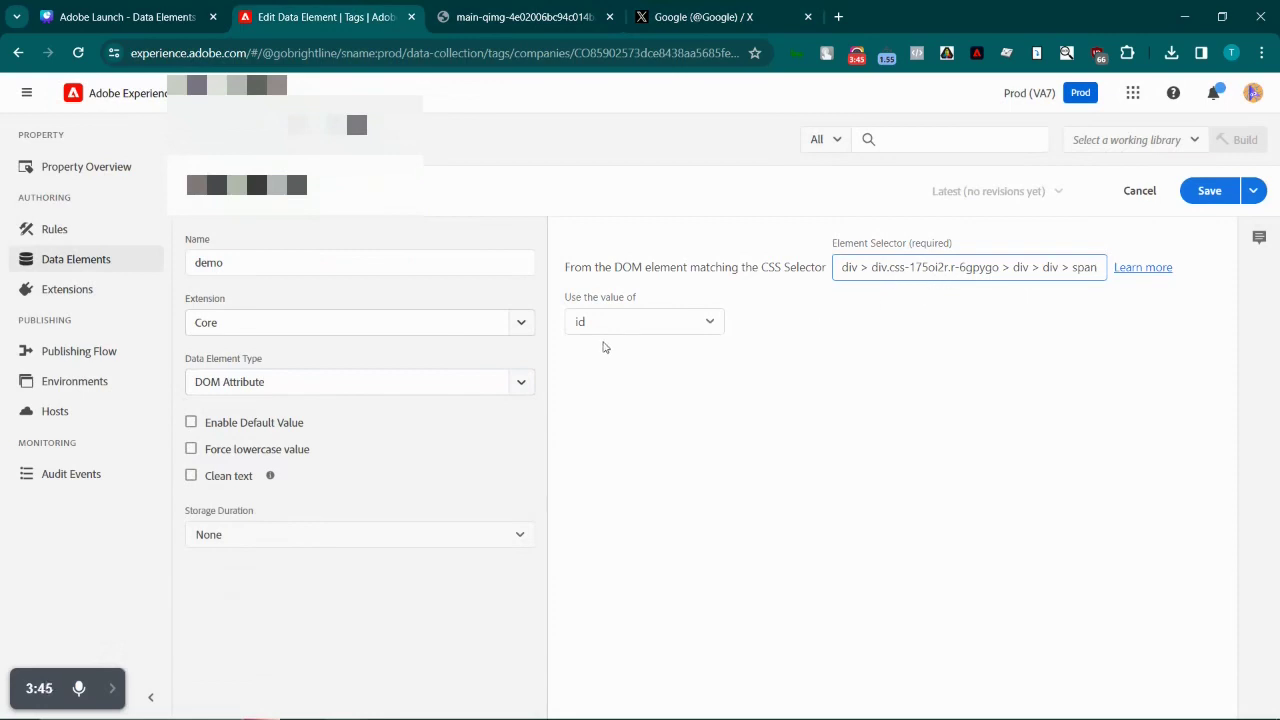
Try class as the DOM attribute whose value is used, and finally set it to src.
{"action": "left_click", "coordinate": [689, 327]}
{"action": "left_click", "coordinate": [689, 327]}
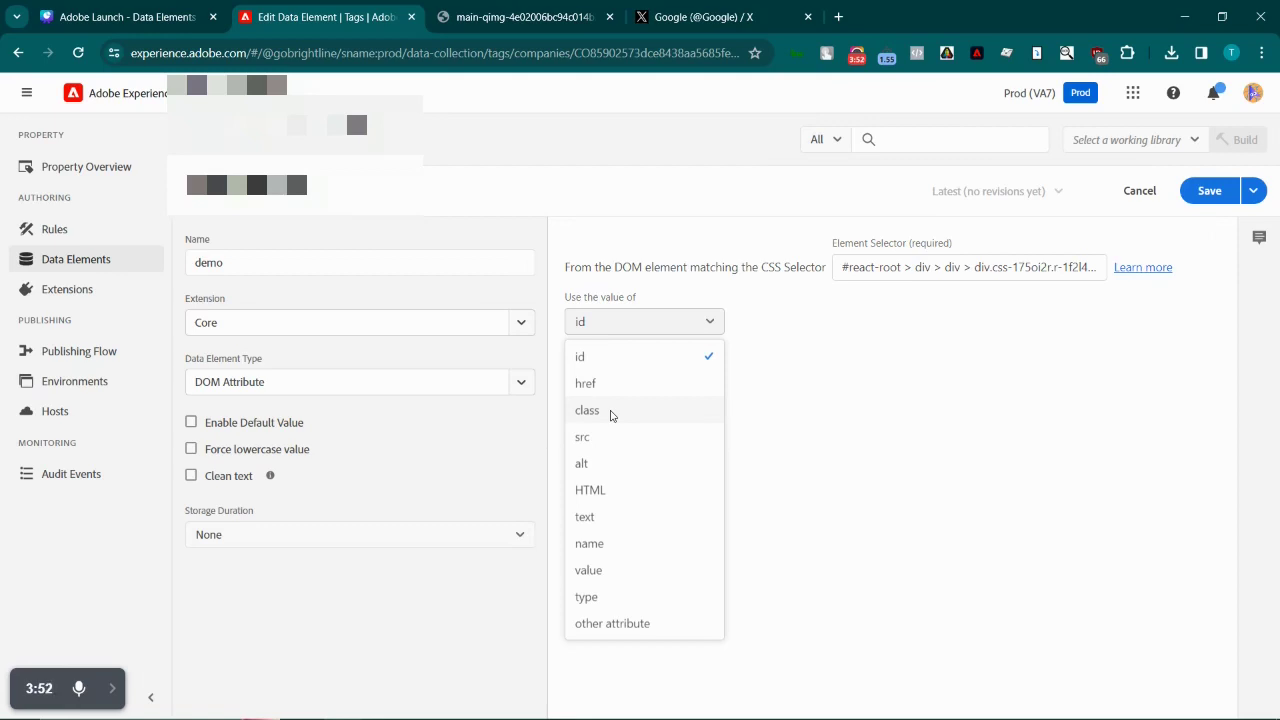
{"action": "left_click", "coordinate": [612, 414]}
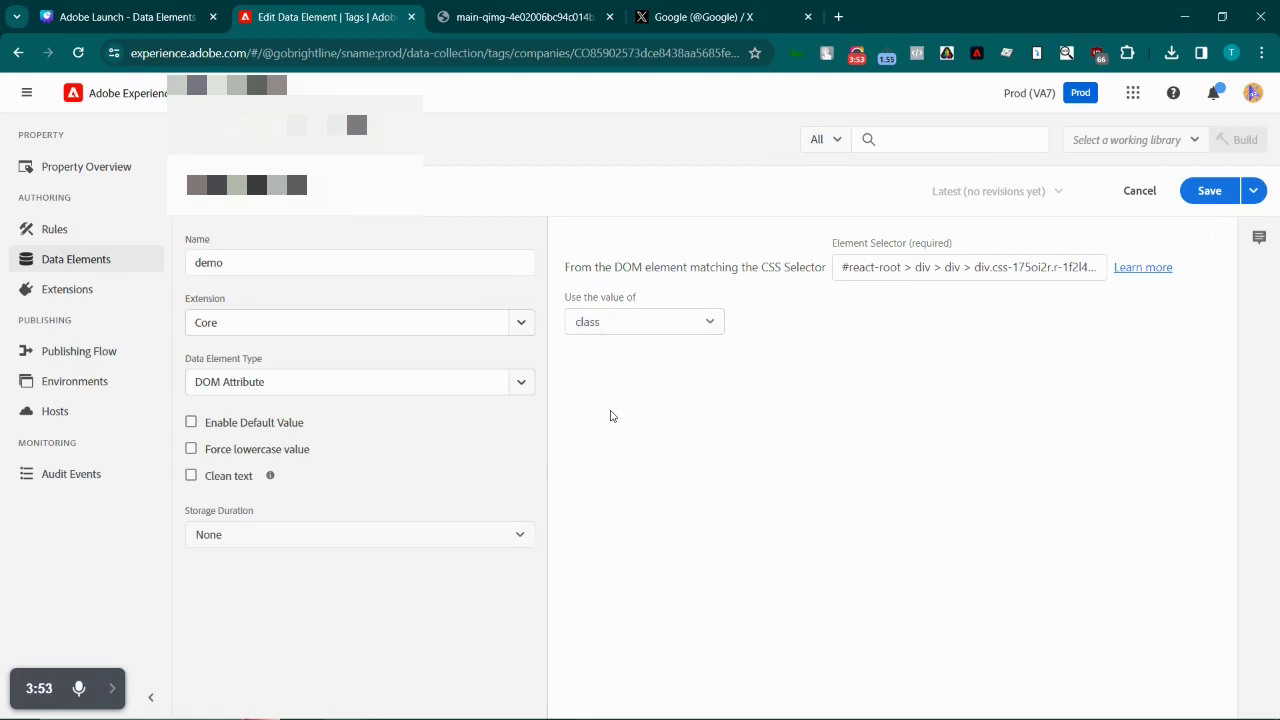
{"action": "left_click", "coordinate": [684, 330]}
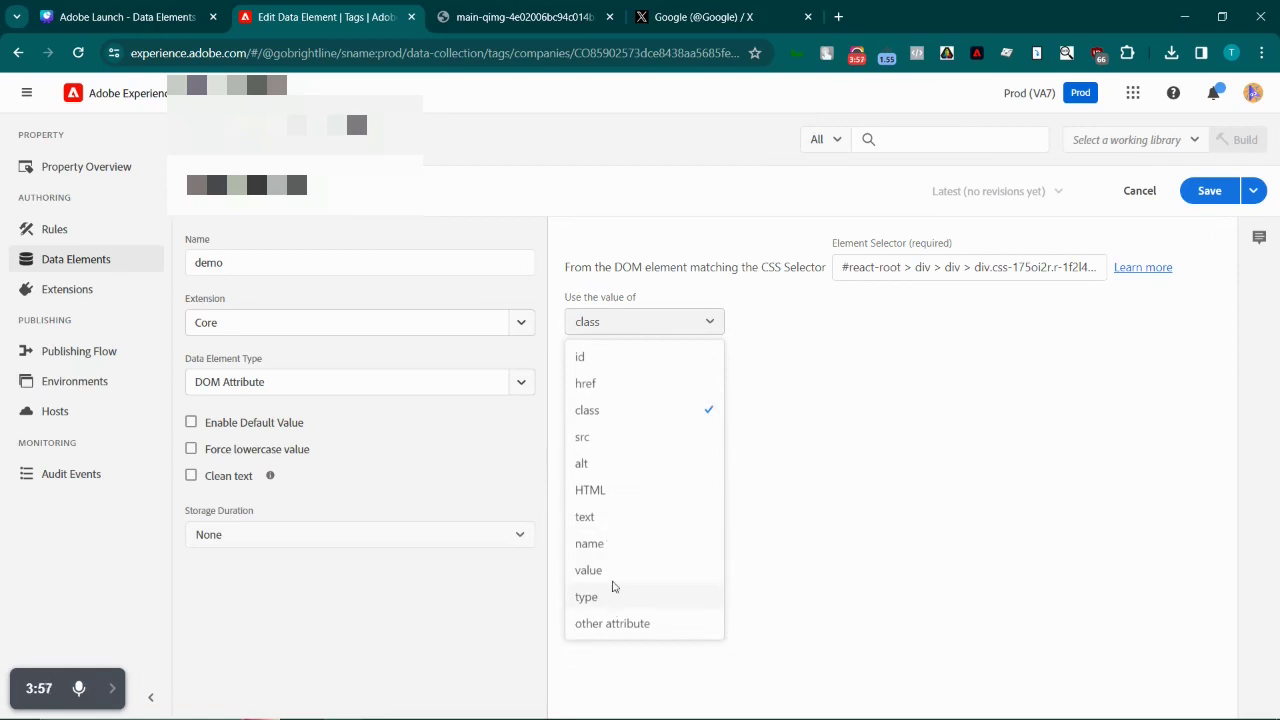
{"action": "left_click", "coordinate": [617, 467]}
{"action": "left_click", "coordinate": [708, 322]}
{"action": "left_click", "coordinate": [617, 443]}
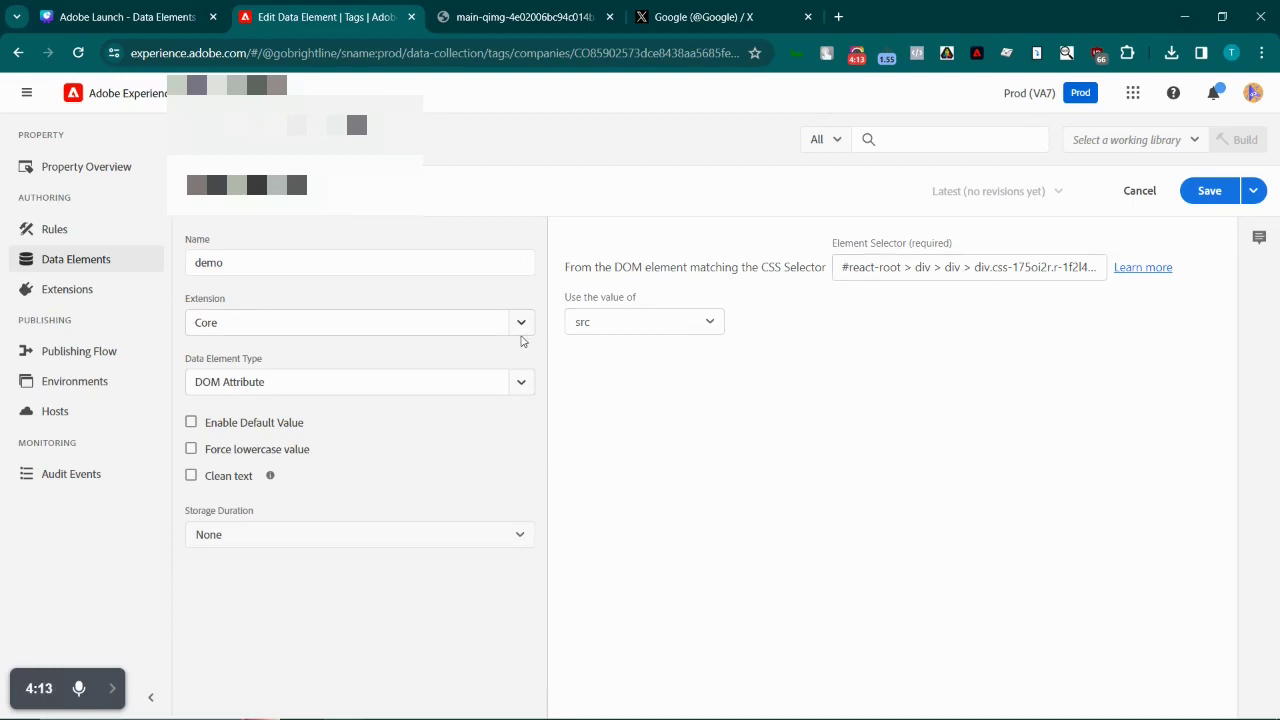
Change the data element type to JavaScript Tools and set its function to Length of String or Array.
{"action": "left_click", "coordinate": [523, 387]}
{"action": "left_click", "coordinate": [523, 387]}
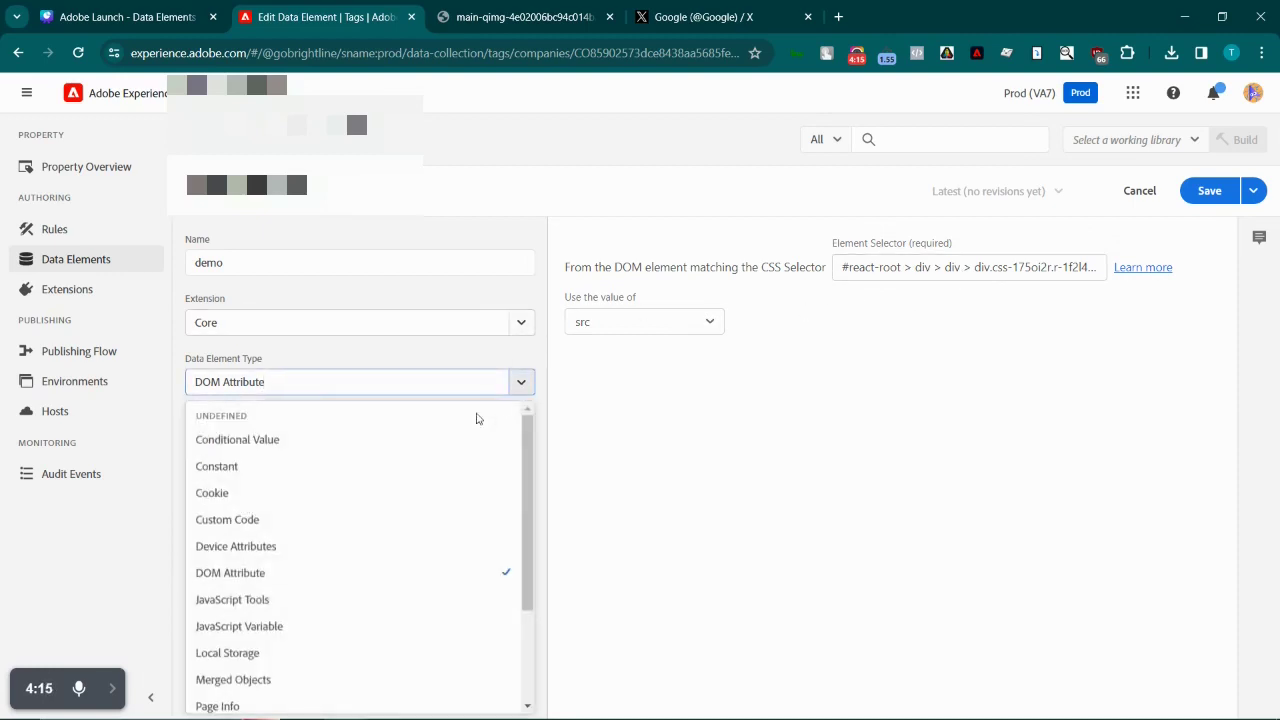
{"action": "left_click", "coordinate": [350, 600]}
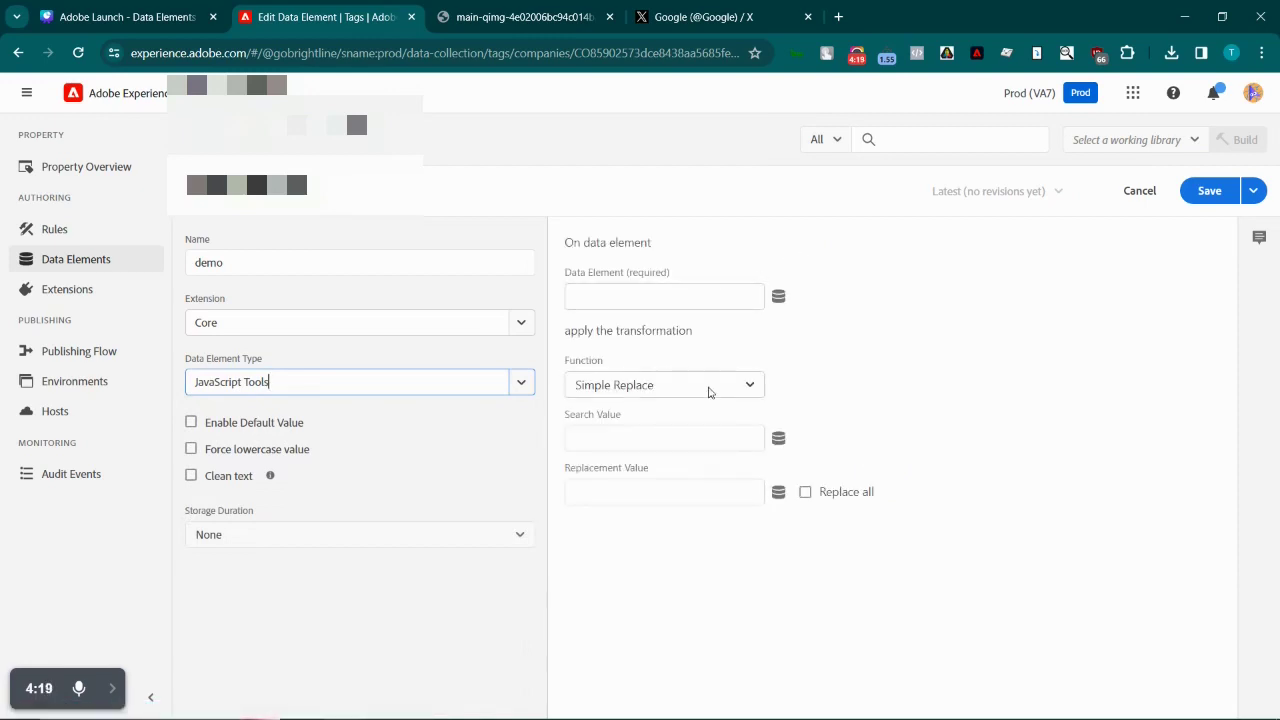
{"action": "left_click", "coordinate": [710, 390]}
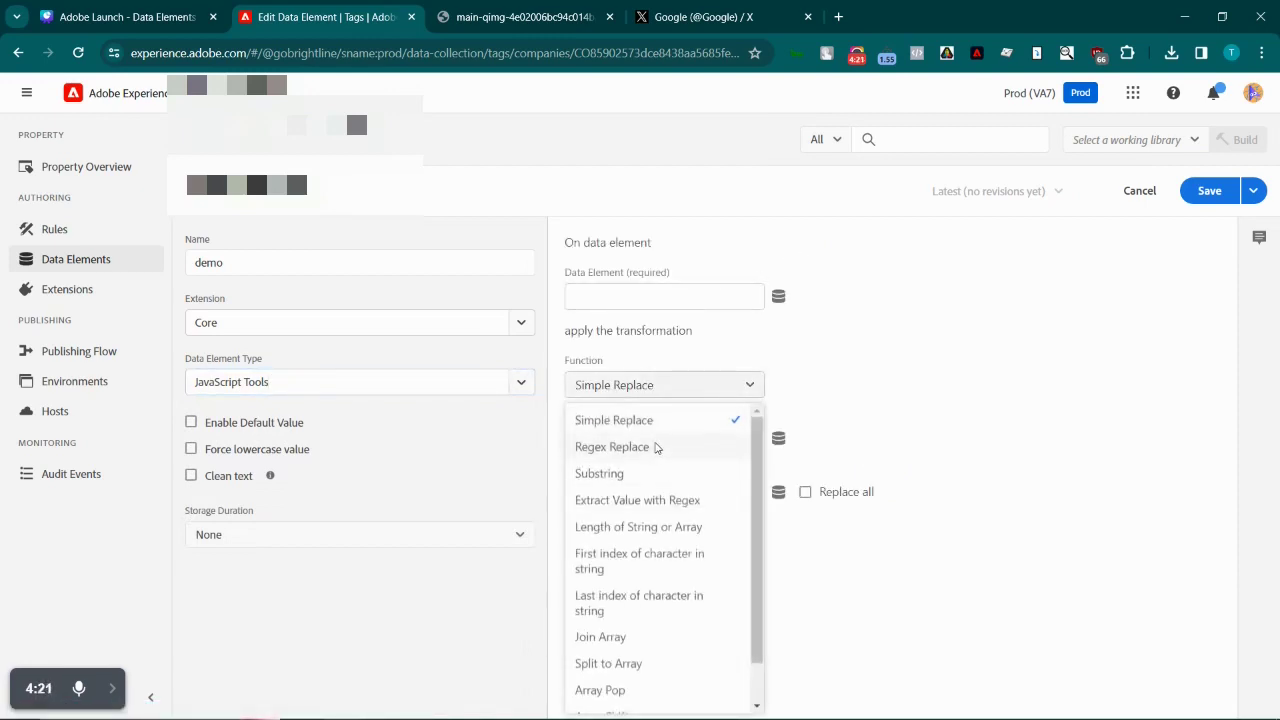
{"action": "left_click", "coordinate": [658, 528]}
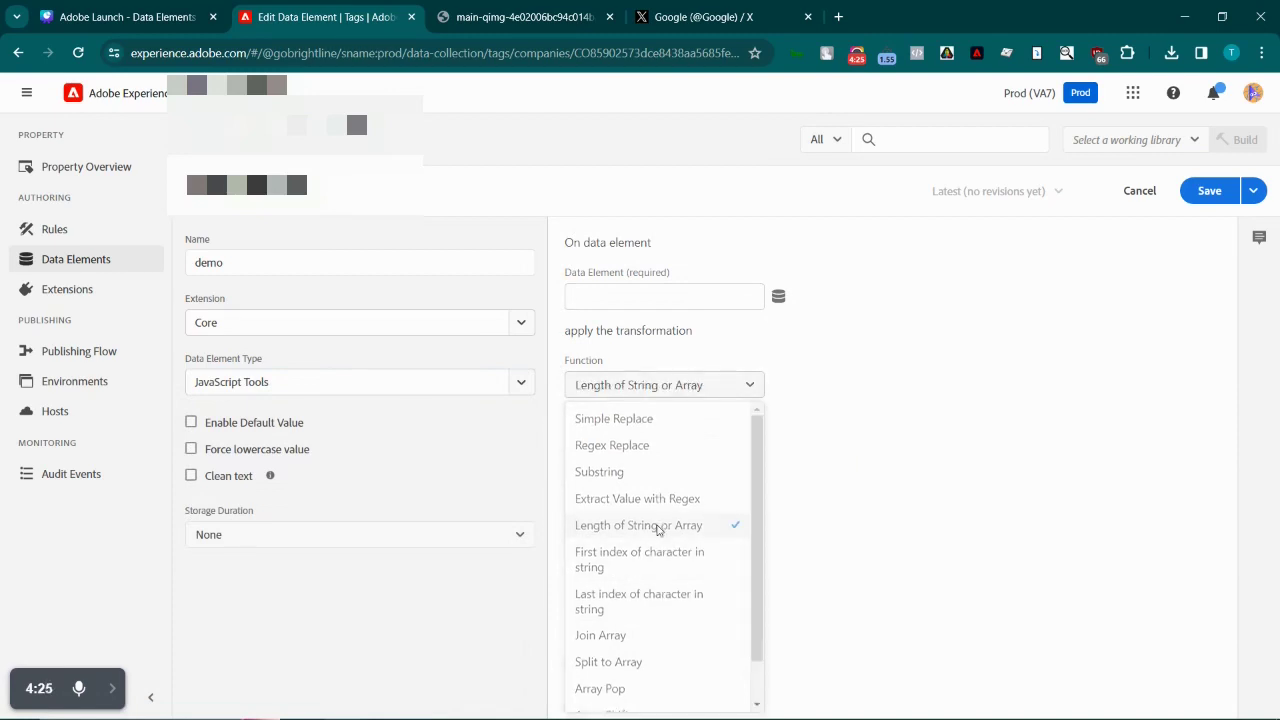
Search the existing data elements for "item" and choose CartUpdate.item as the one to transform.
{"action": "left_click", "coordinate": [668, 298]}
{"action": "left_click", "coordinate": [778, 296]}
{"action": "left_click", "coordinate": [489, 266]}
{"action": "type", "text": "item"}
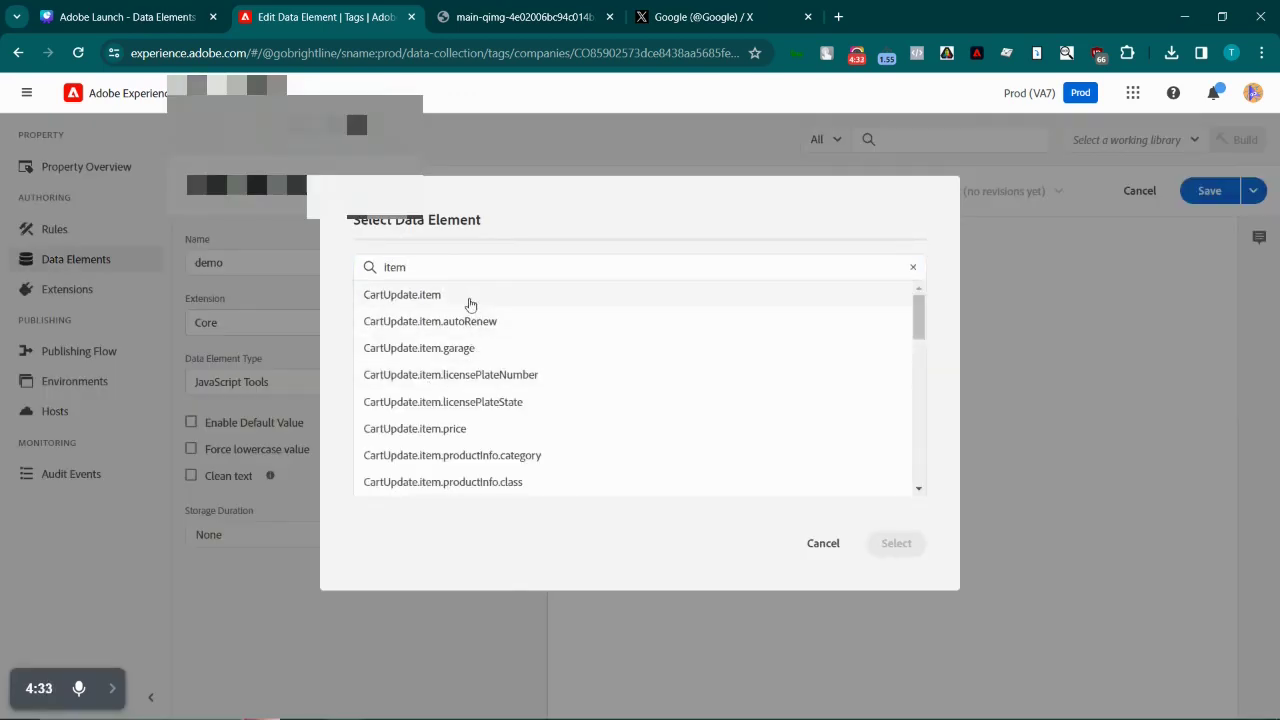
{"action": "left_click", "coordinate": [467, 296]}
{"action": "scroll", "coordinate": [698, 475], "scroll_direction": "down", "scroll_amount": 1}
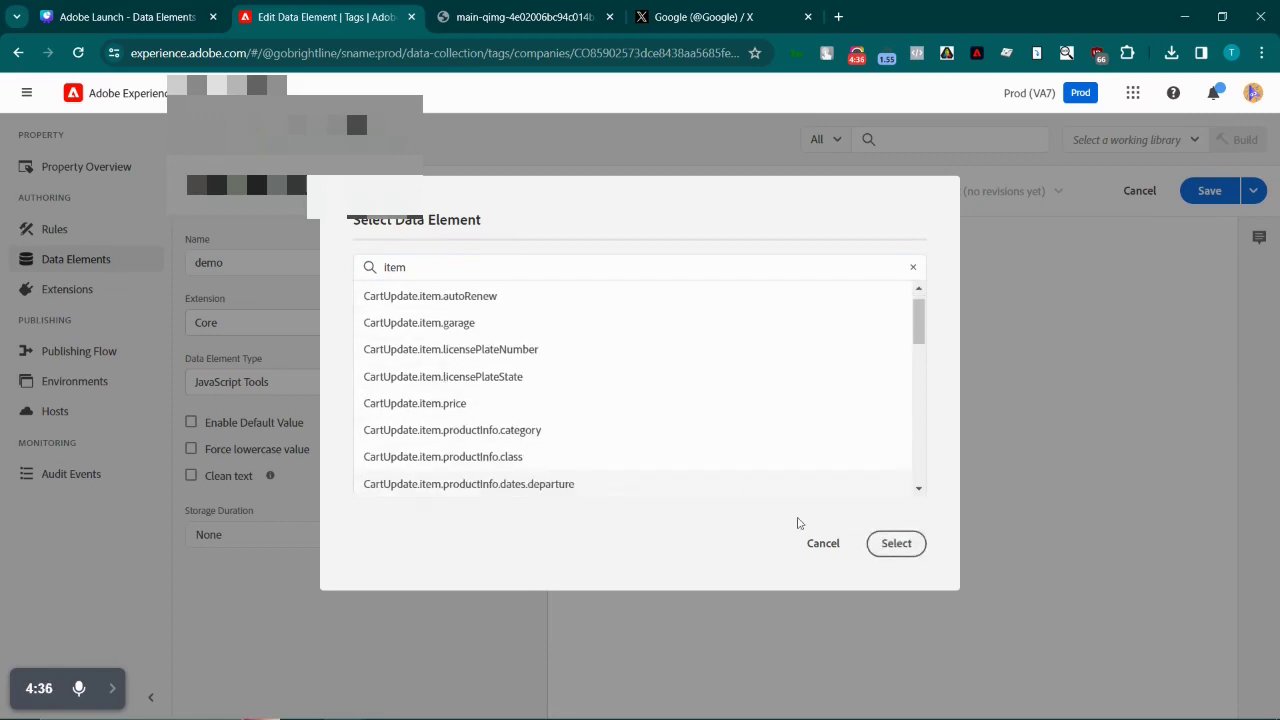
{"action": "left_click", "coordinate": [876, 545]}
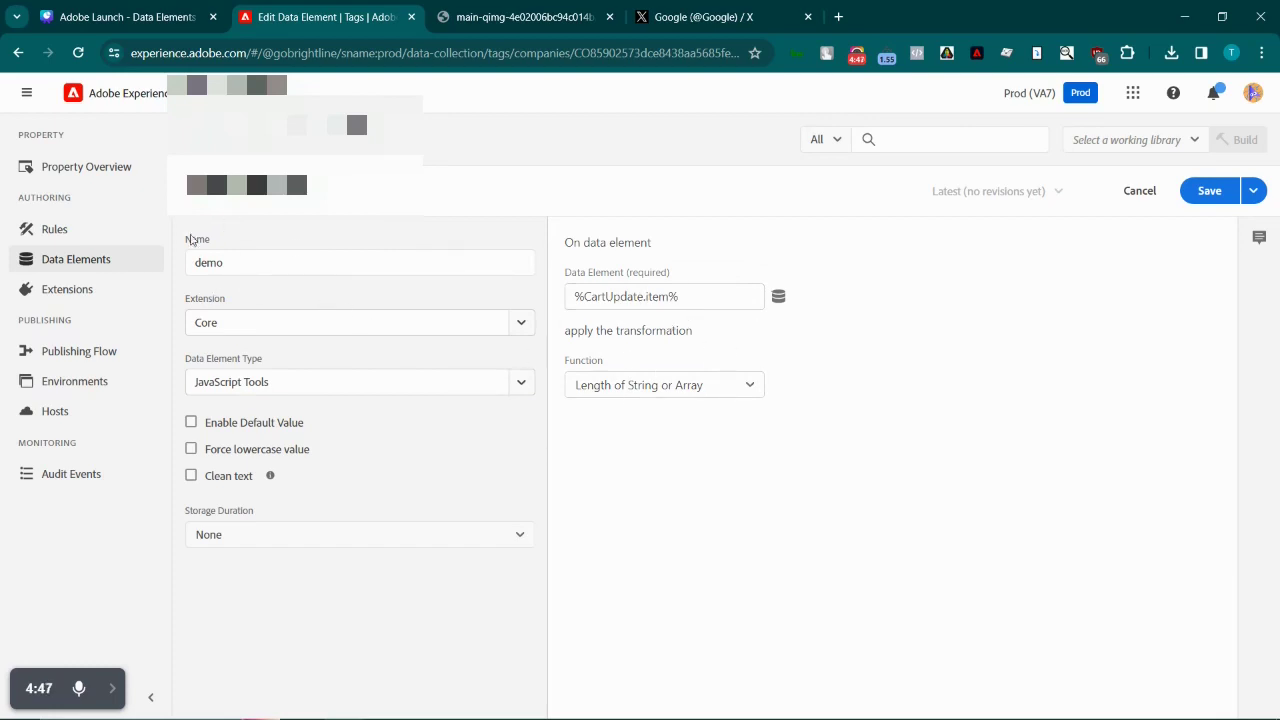
Review the other transformation functions, and change the data element type to JavaScript Variable.
{"action": "left_click", "coordinate": [651, 387]}
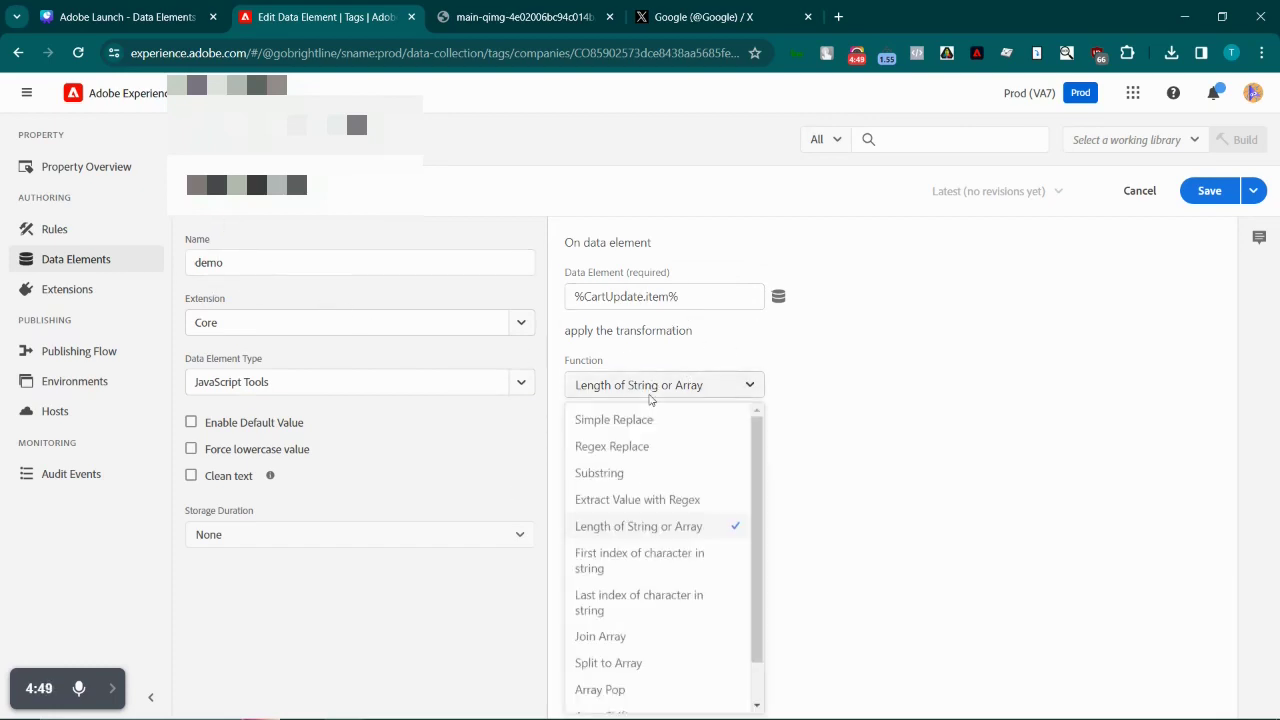
{"action": "scroll", "coordinate": [645, 635], "scroll_direction": "down", "scroll_amount": 1}
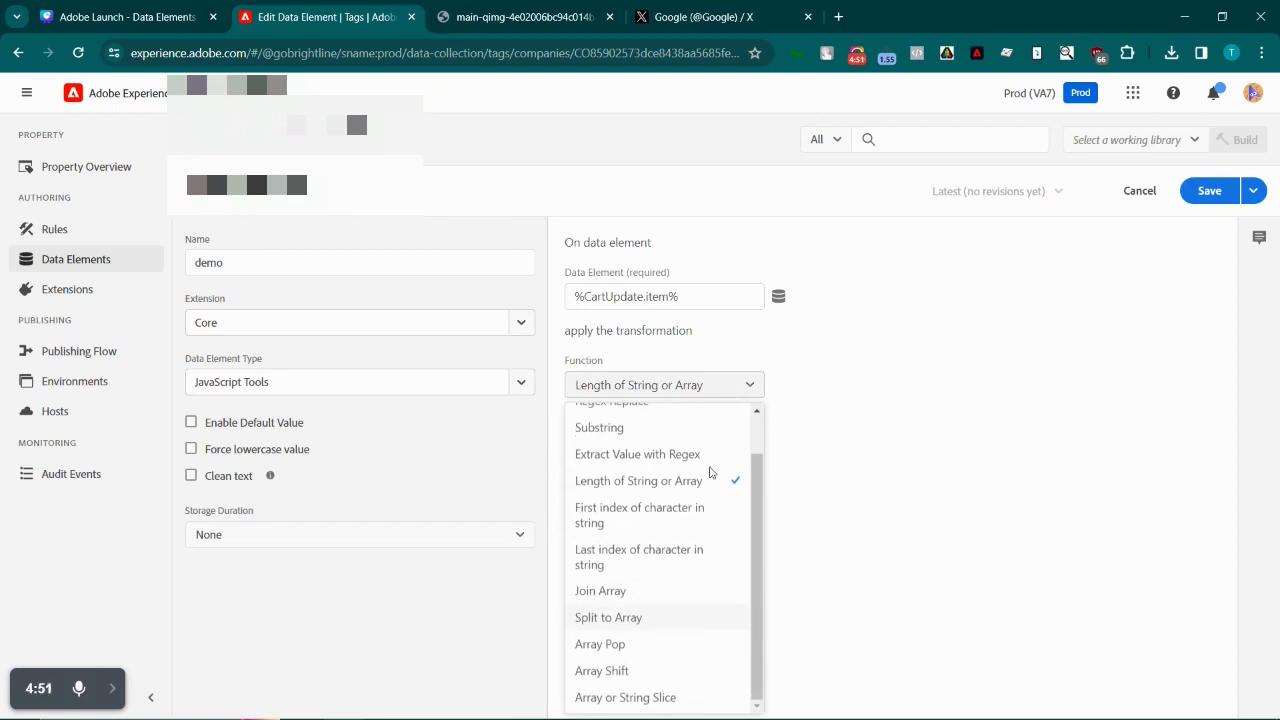
{"action": "scroll", "coordinate": [713, 473], "scroll_direction": "up", "scroll_amount": 1}
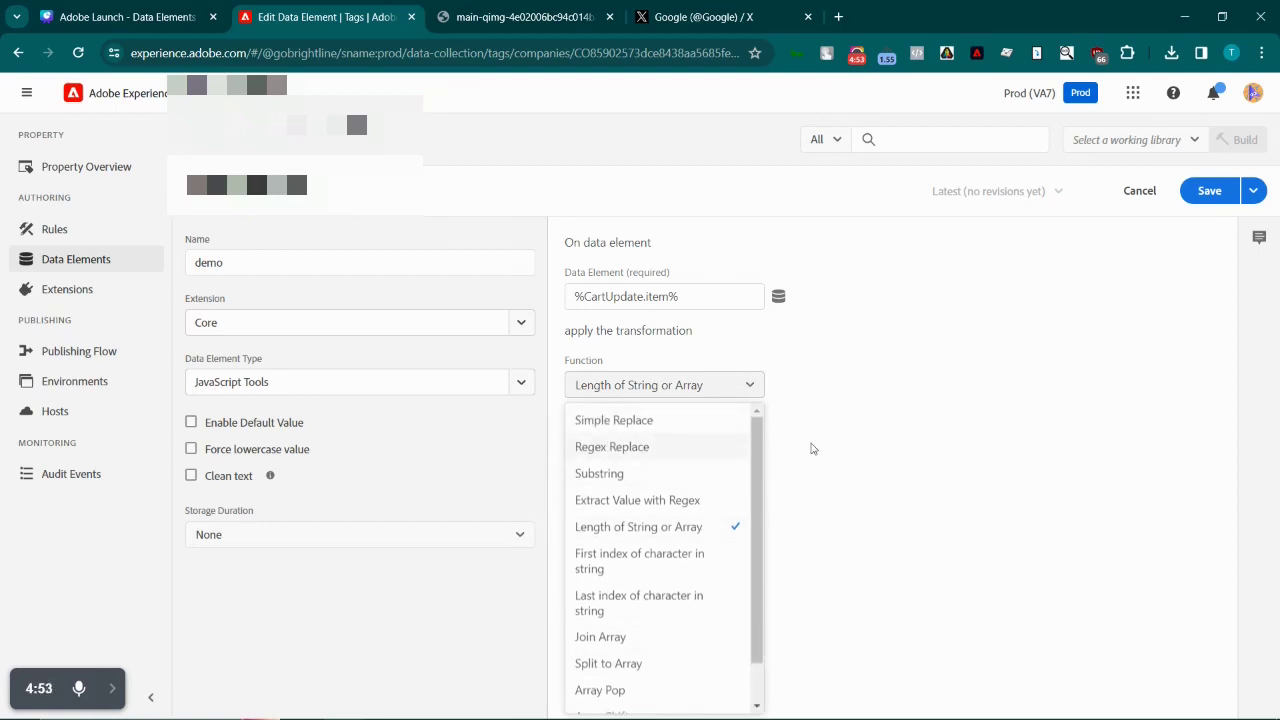
{"action": "left_click", "coordinate": [588, 402]}
{"action": "left_click", "coordinate": [532, 386]}
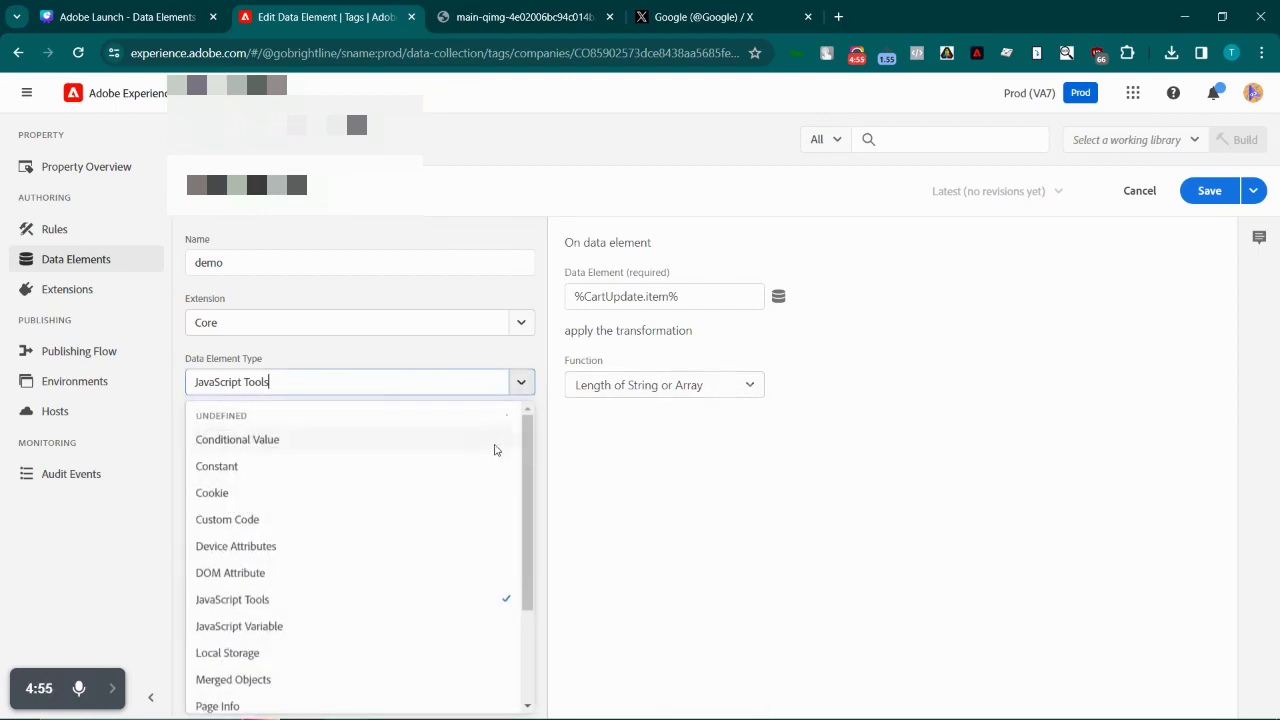
{"action": "scroll", "coordinate": [360, 560], "scroll_direction": "down", "scroll_amount": 3}
{"action": "left_click", "coordinate": [323, 485]}
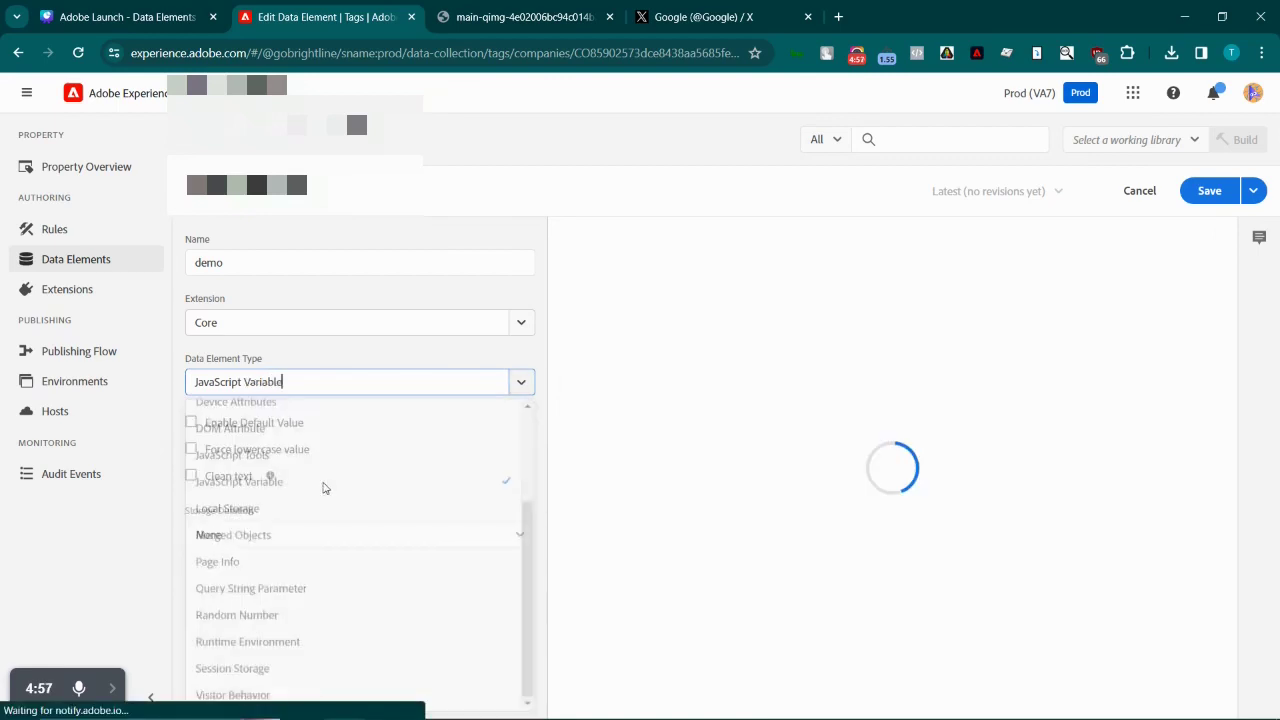
{"action": "left_click", "coordinate": [651, 264]}
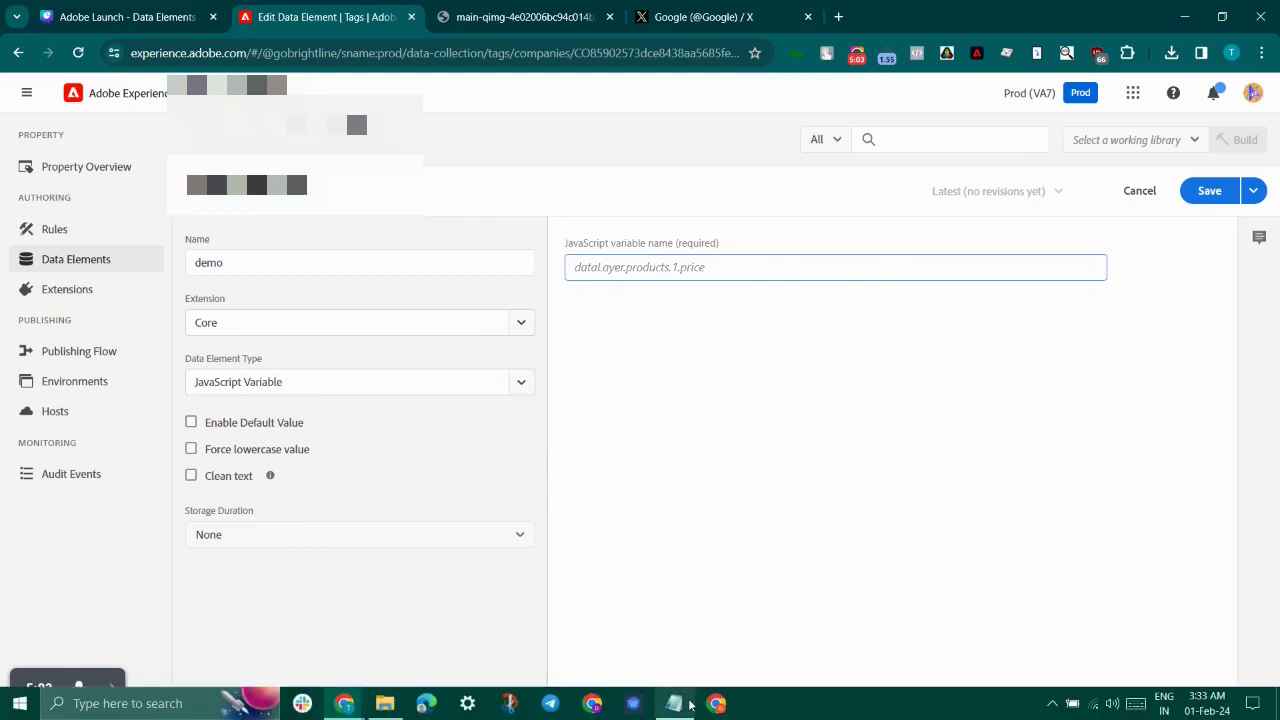
Switch to Notepad and delete the text below the sample JSON object.
{"action": "left_click", "coordinate": [675, 704]}
{"action": "left_click_drag", "start_coordinate": [149, 376], "coordinate": [76, 385]}
{"action": "key", "text": "Delete"}
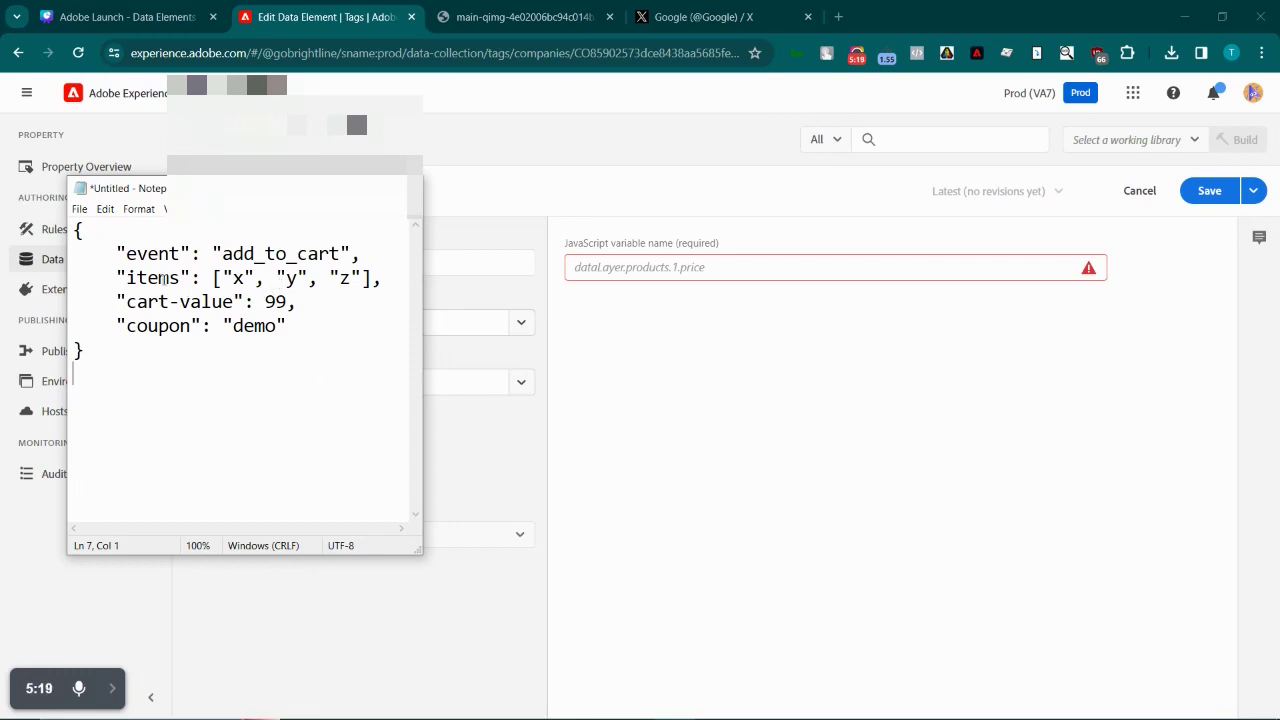
Review the sample JSON's properties and its "event" key, and return to the data element in Adobe Tags.
{"action": "left_click_drag", "start_coordinate": [114, 250], "coordinate": [280, 318]}
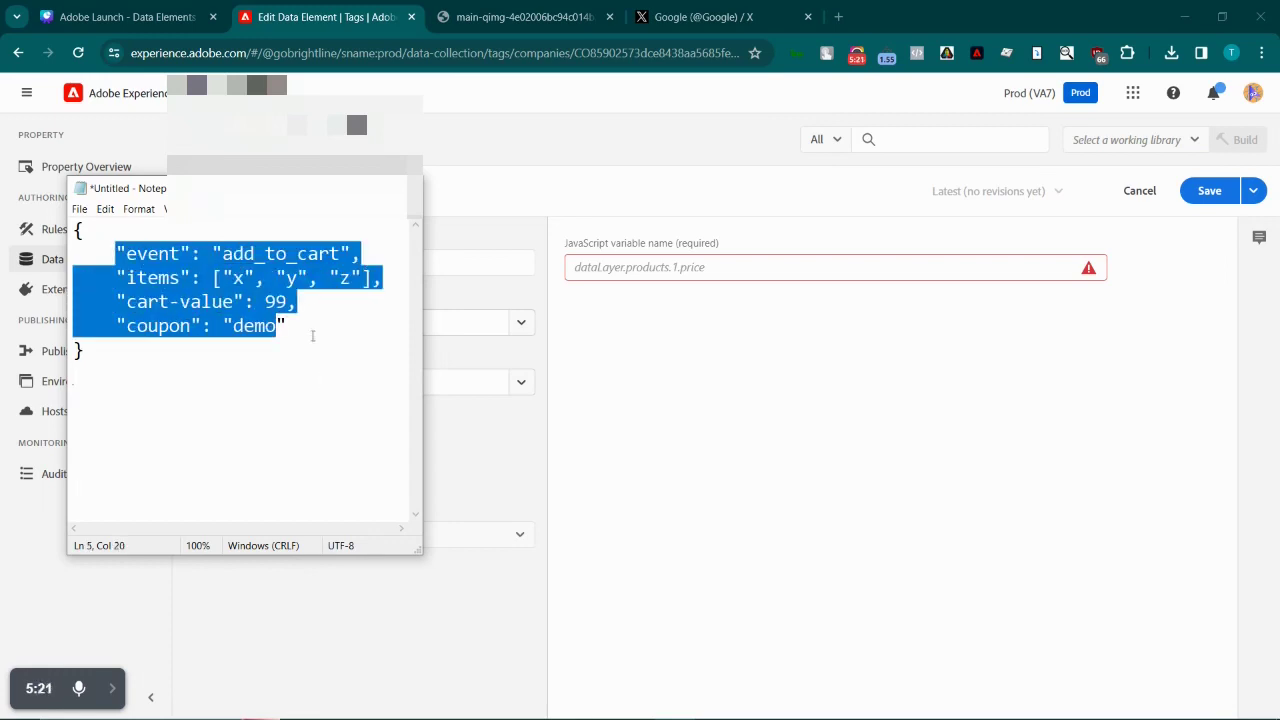
{"action": "left_click", "coordinate": [290, 342]}
{"action": "left_click_drag", "start_coordinate": [106, 250], "coordinate": [190, 256]}
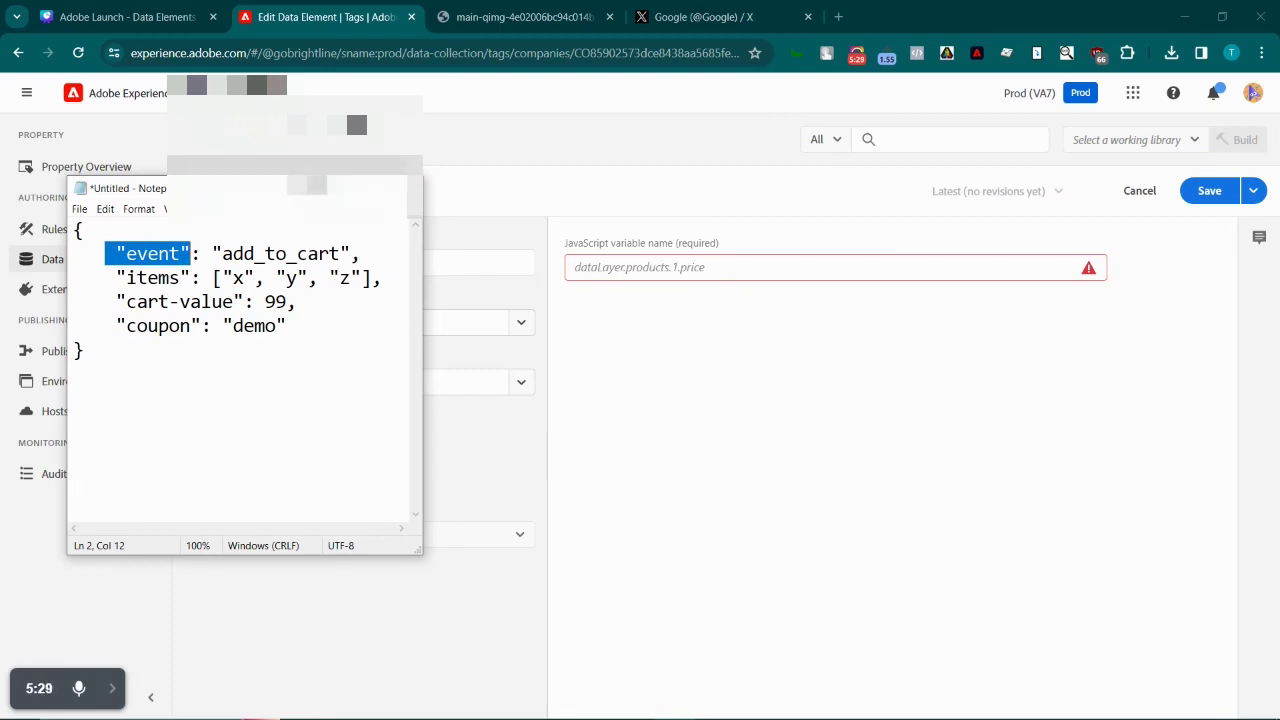
{"action": "left_click", "coordinate": [345, 188]}
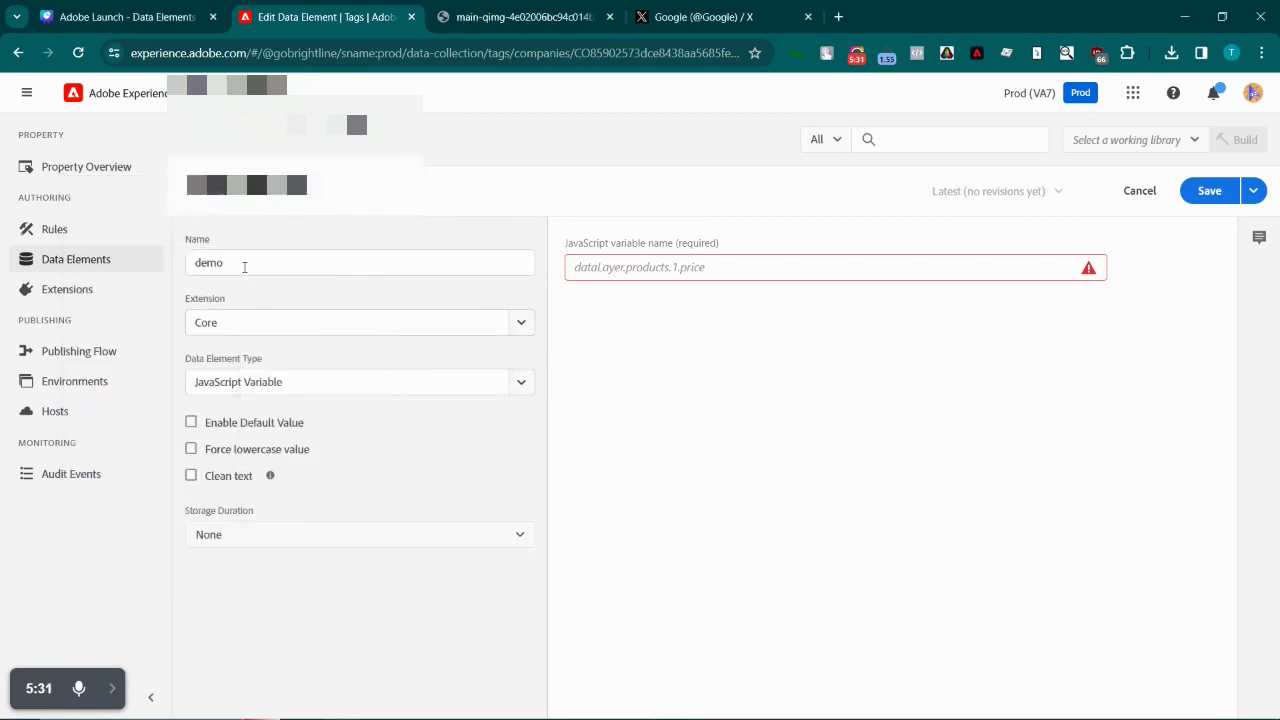
Change the data element type to Local Storage.
{"action": "left_click", "coordinate": [522, 389]}
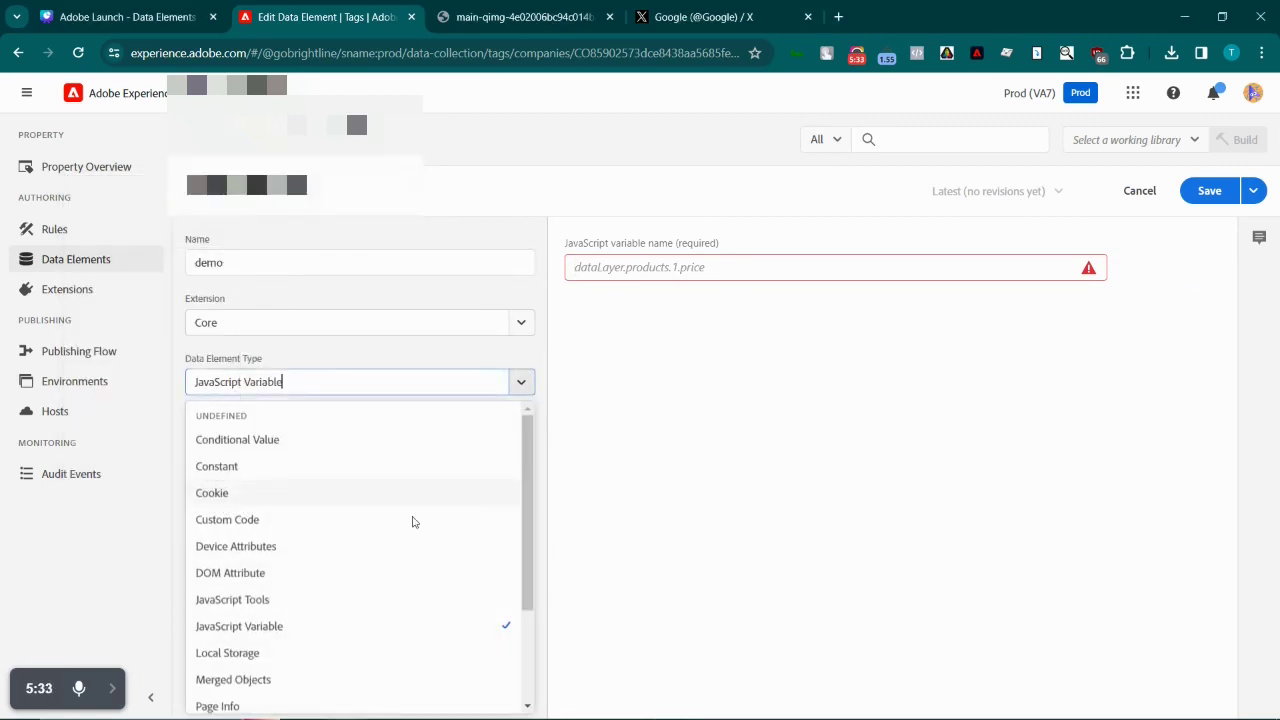
{"action": "left_click", "coordinate": [346, 653]}
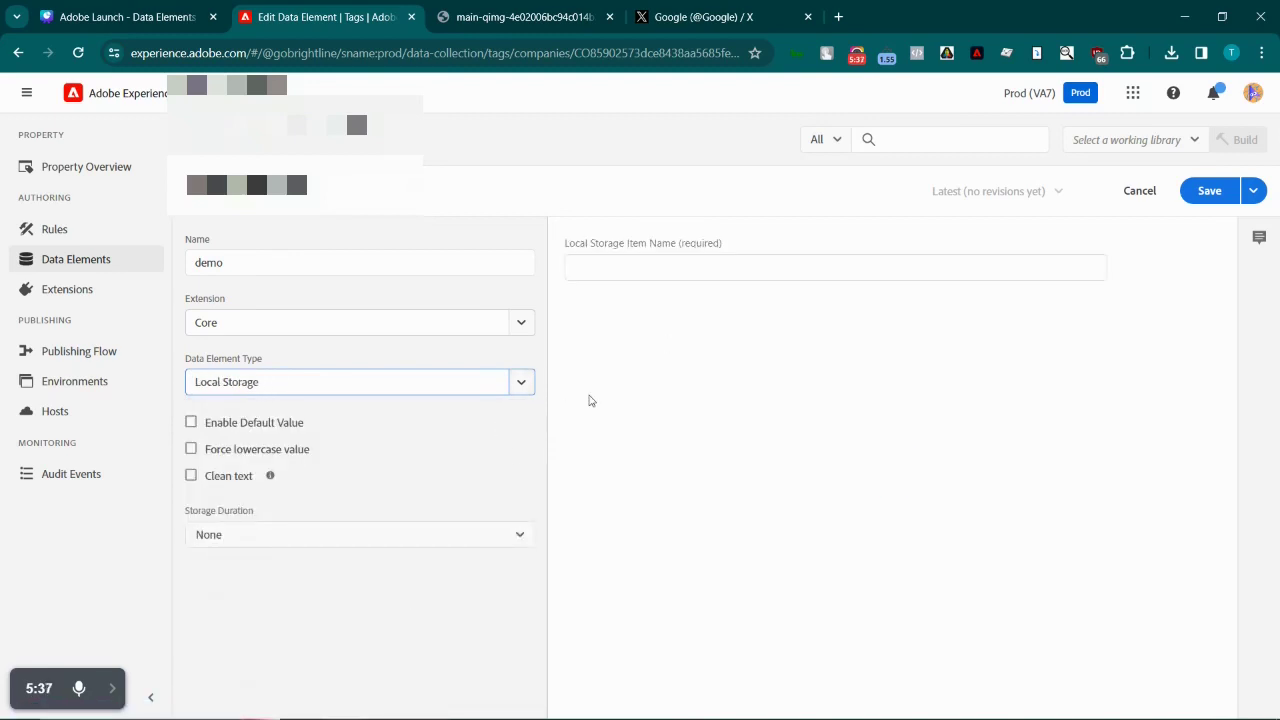
Change the data element type to Merged Objects and add a second object field.
{"action": "left_click", "coordinate": [526, 390]}
{"action": "scroll", "coordinate": [459, 571], "scroll_direction": "down", "scroll_amount": 2}
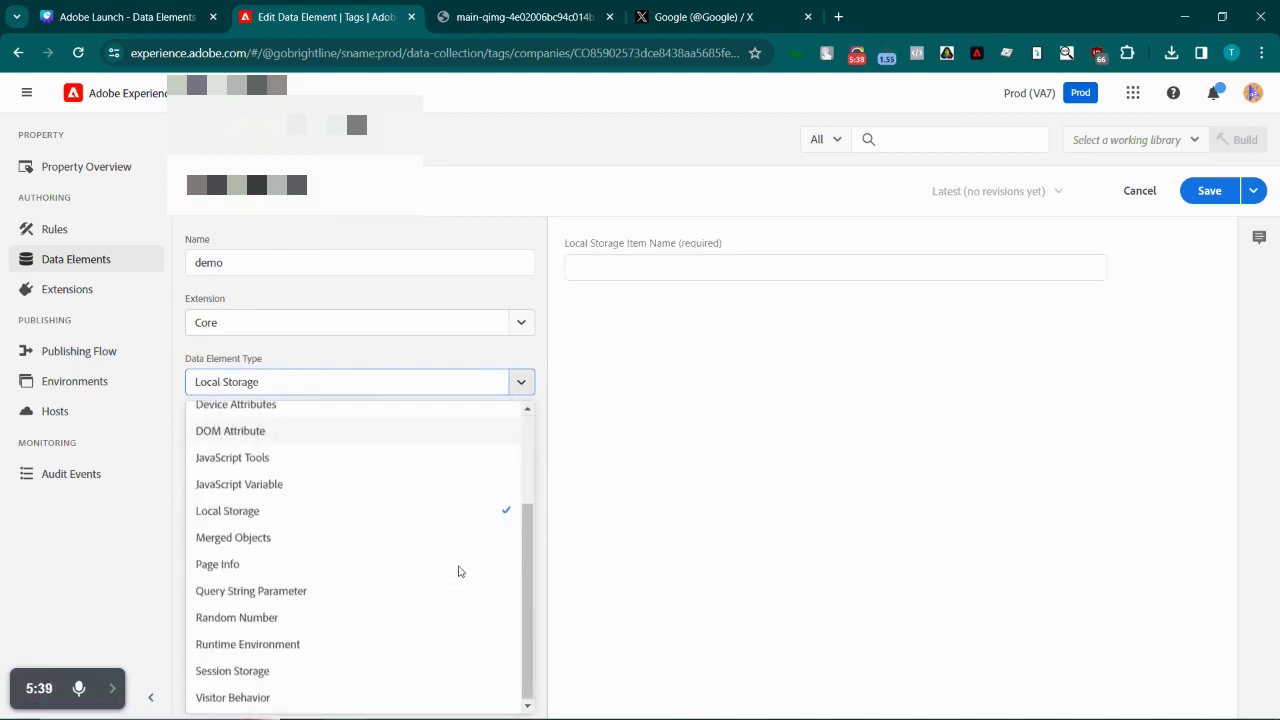
{"action": "scroll", "coordinate": [302, 517], "scroll_direction": "up", "scroll_amount": 2}
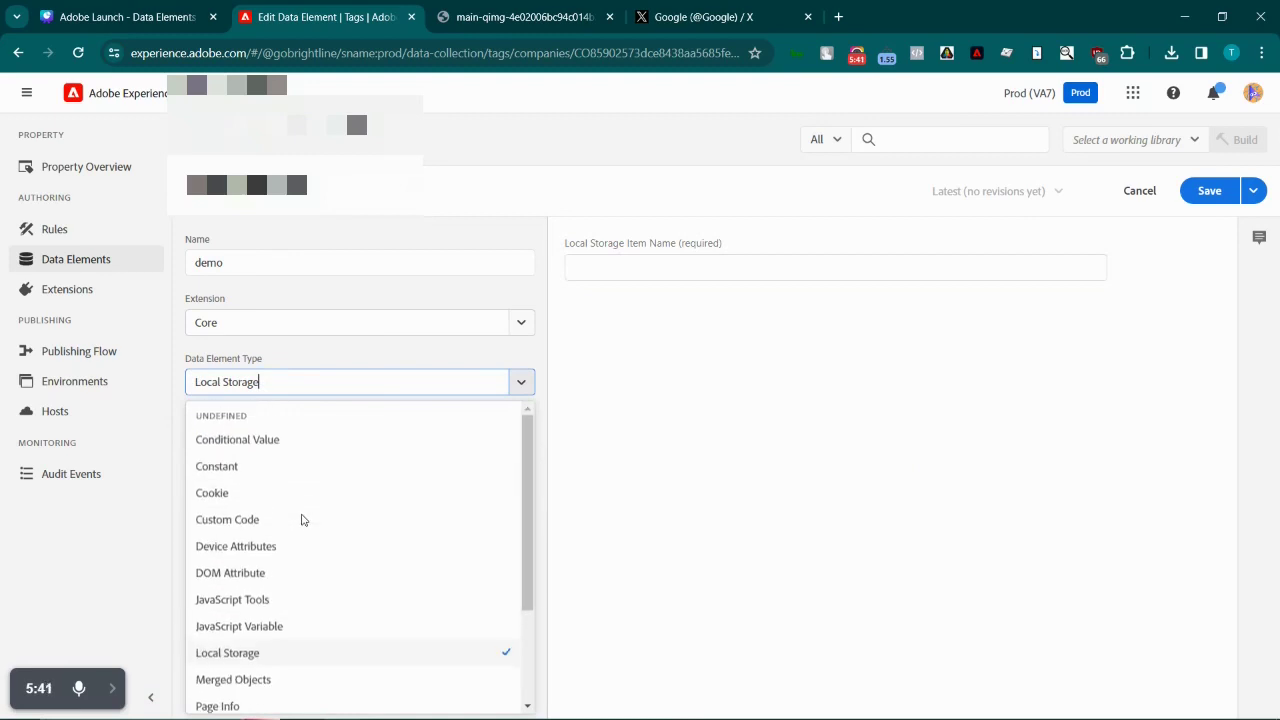
{"action": "scroll", "coordinate": [285, 499], "scroll_direction": "down", "scroll_amount": 2}
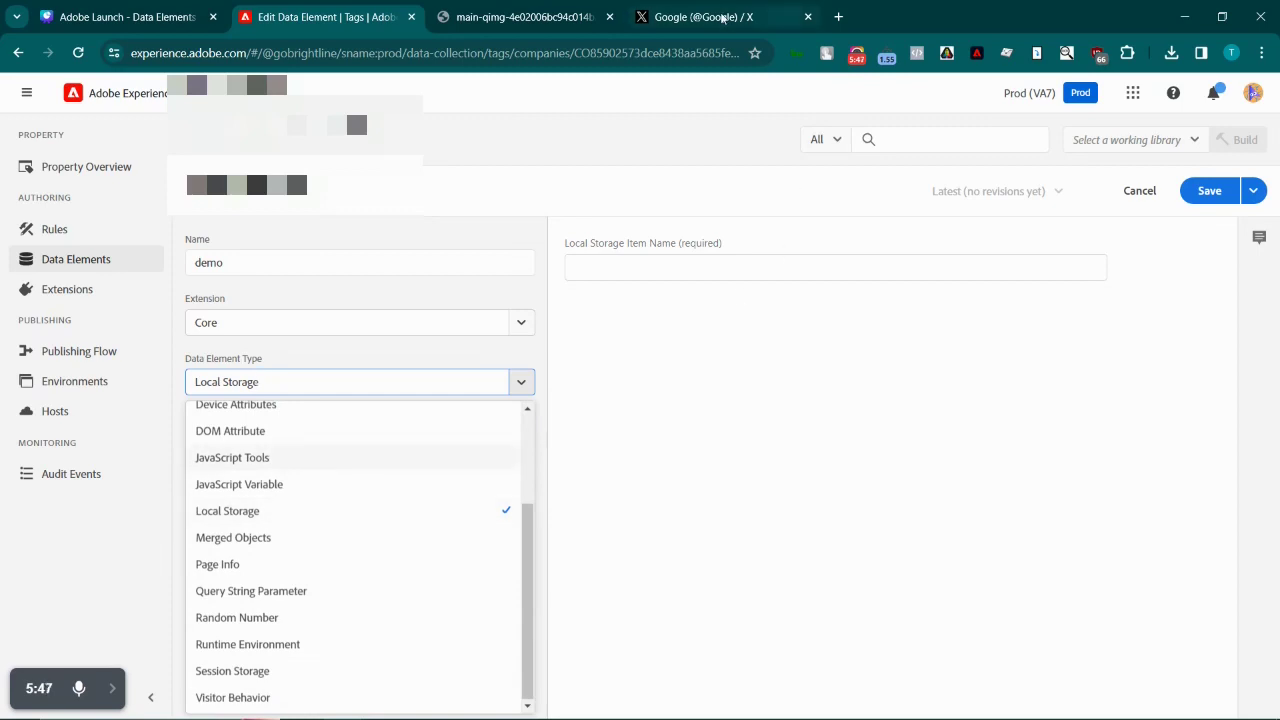
{"action": "mouse_move", "coordinate": [722, 17]}
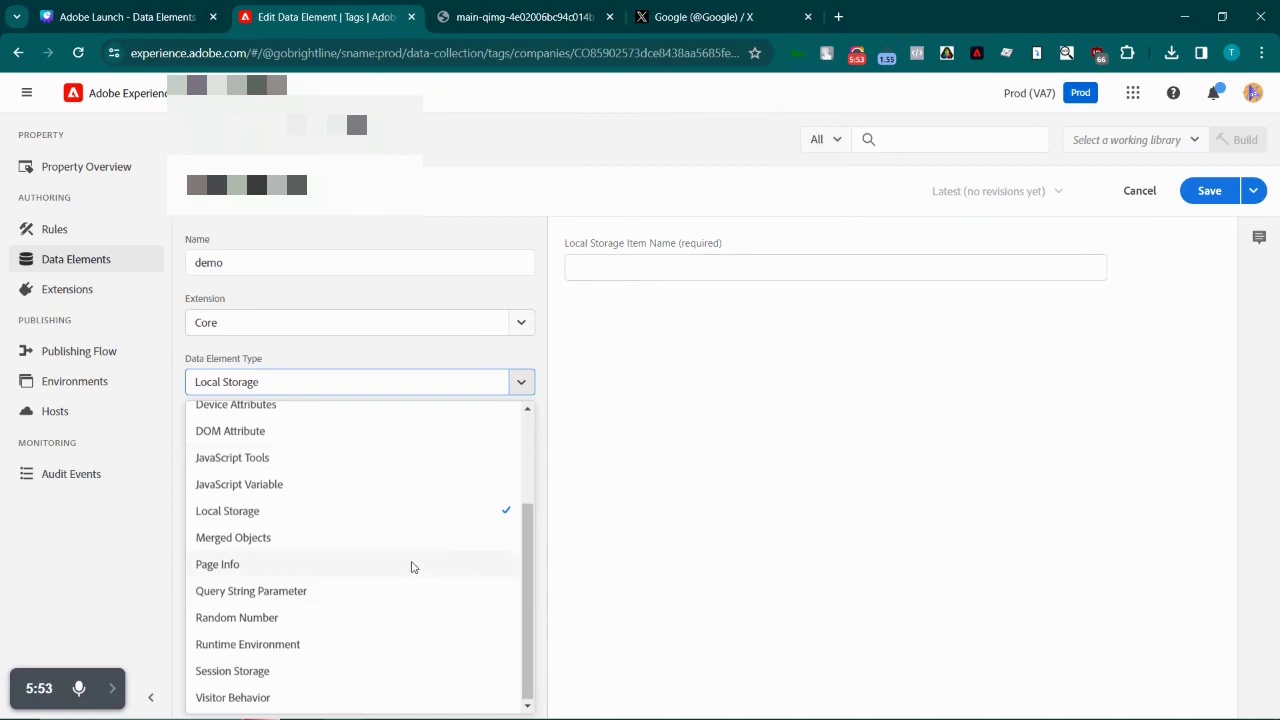
{"action": "left_click", "coordinate": [278, 538]}
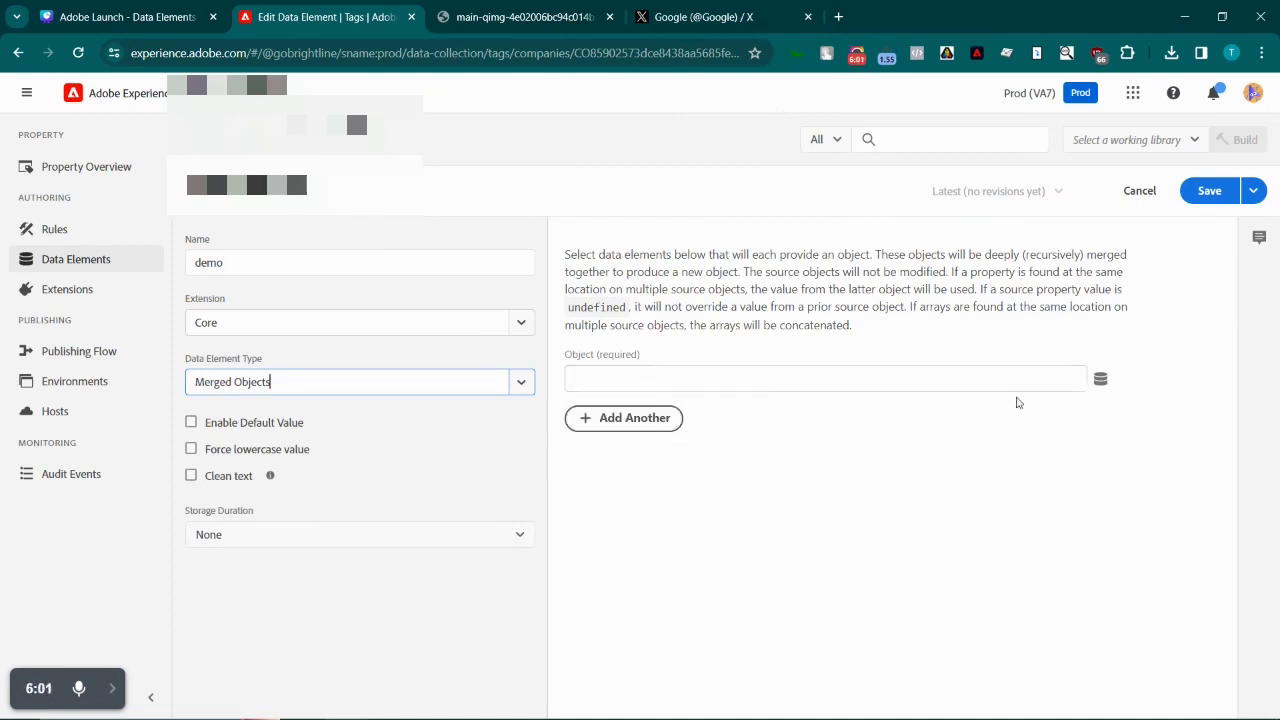
{"action": "left_click", "coordinate": [623, 418]}
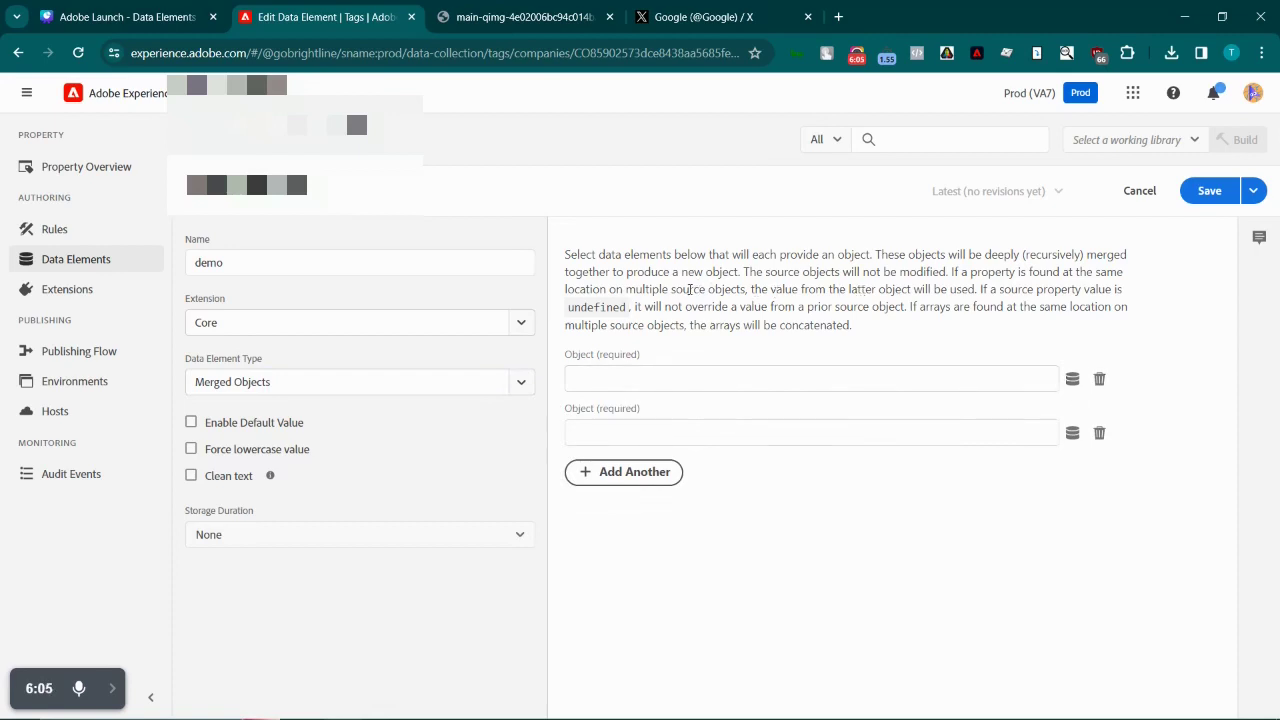
Review the Merged Objects description on duplicate properties across source objects, undefined values and array concatenation.
{"action": "left_click_drag", "start_coordinate": [689, 289], "coordinate": [935, 335]}
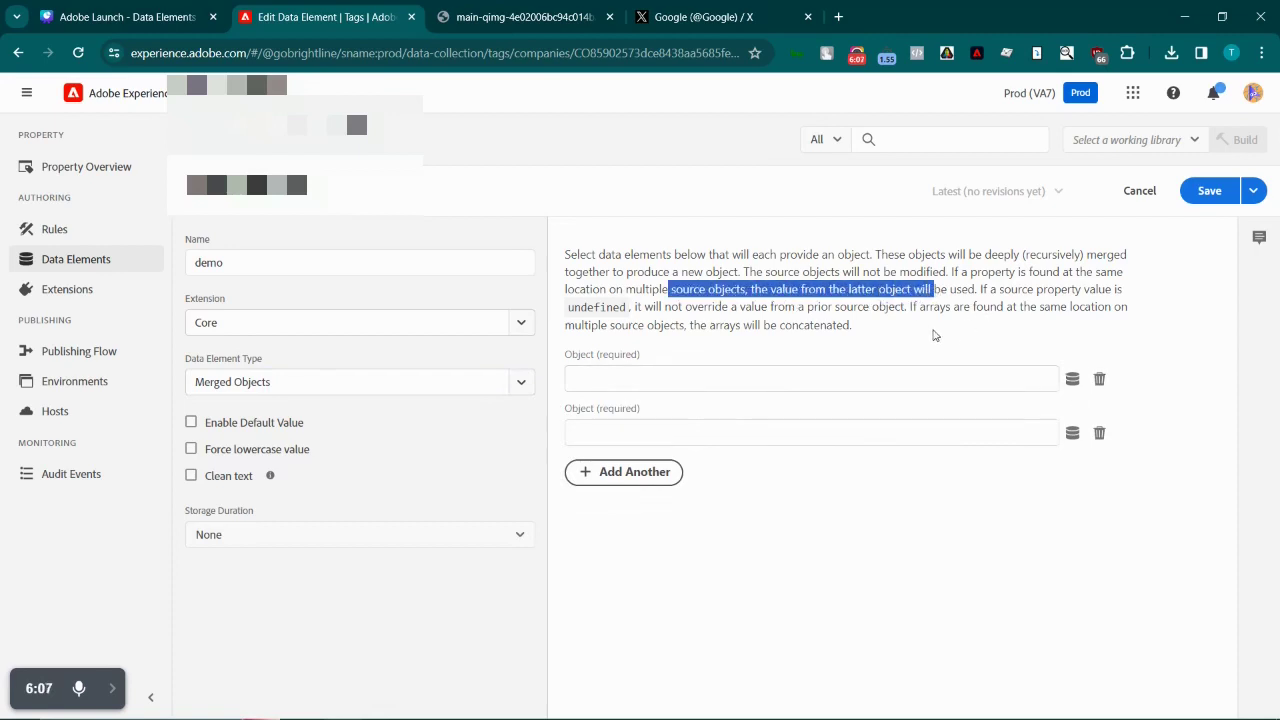
{"action": "left_click", "coordinate": [928, 322]}
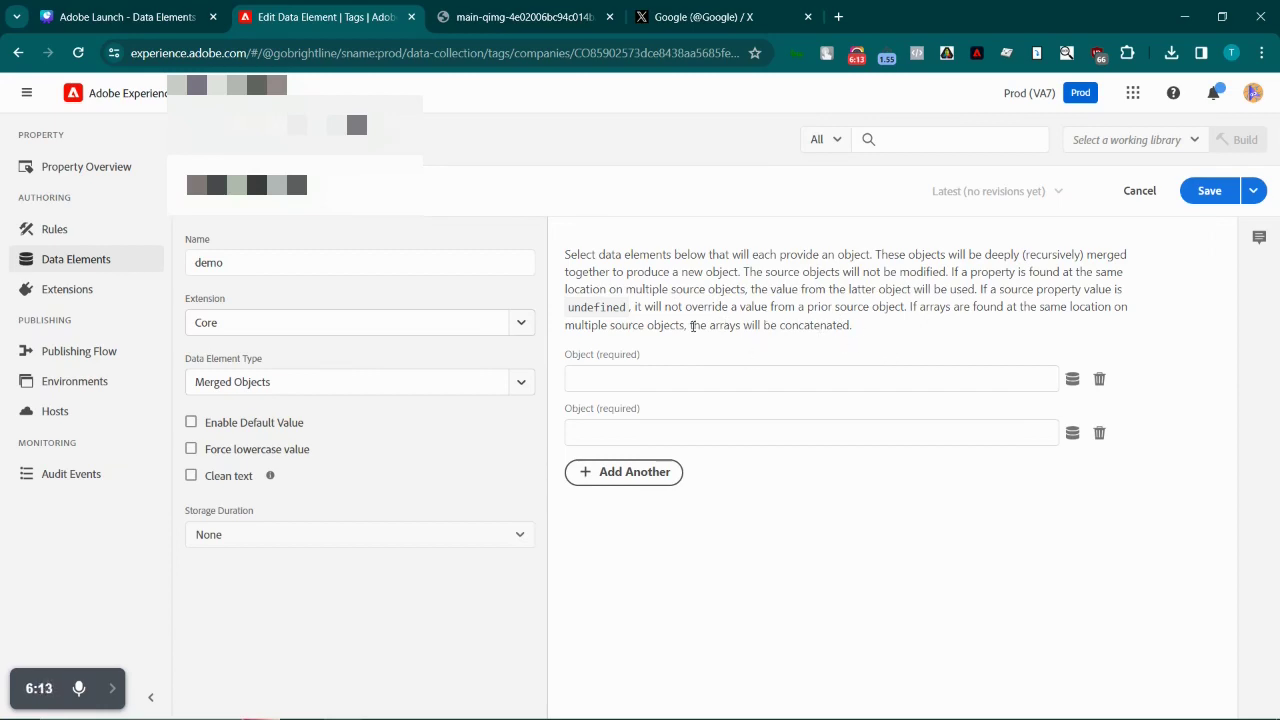
{"action": "left_click_drag", "start_coordinate": [646, 313], "coordinate": [840, 326]}
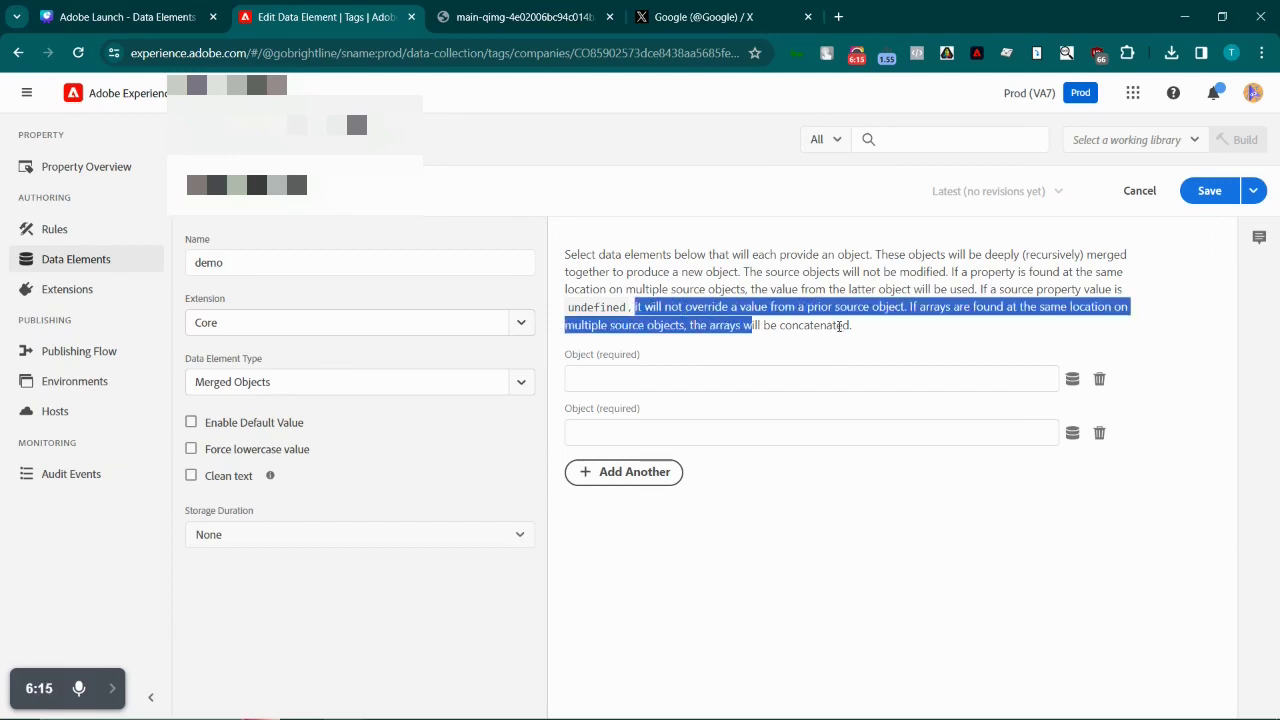
{"action": "left_click", "coordinate": [848, 328]}
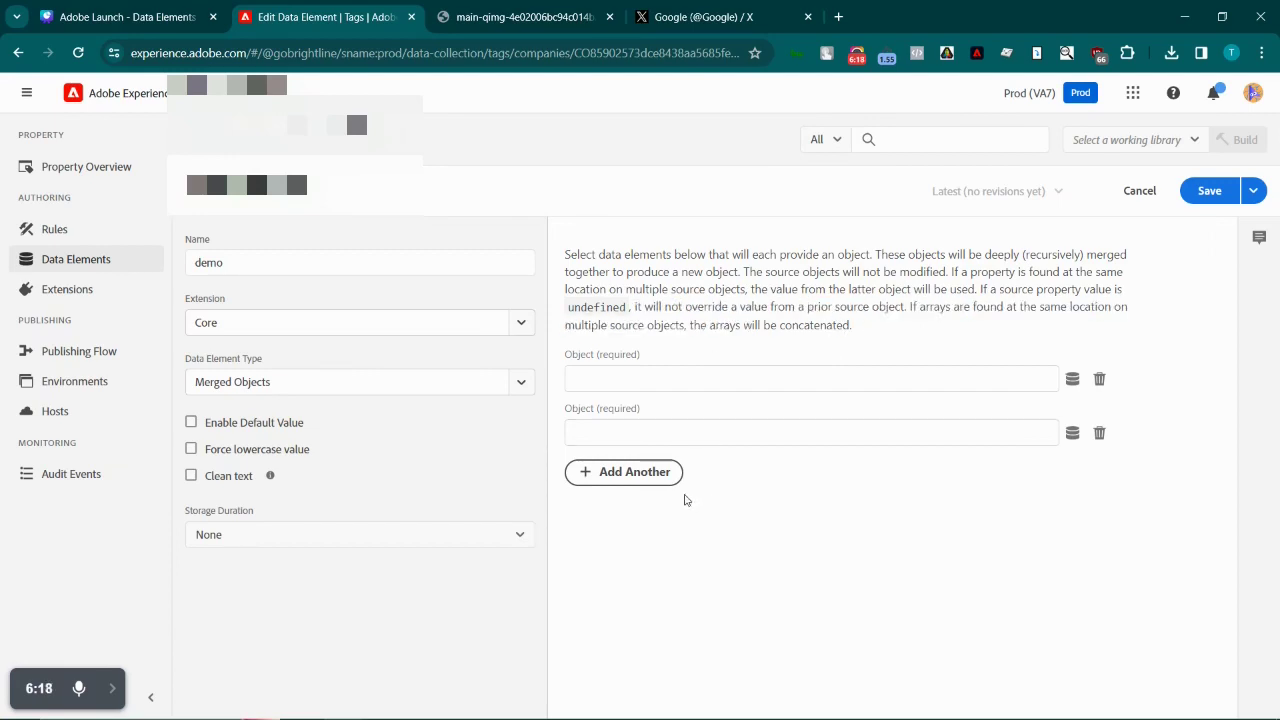
Change the data element type to Random Number and examine its minimum and maximum fields.
{"action": "left_click", "coordinate": [518, 389]}
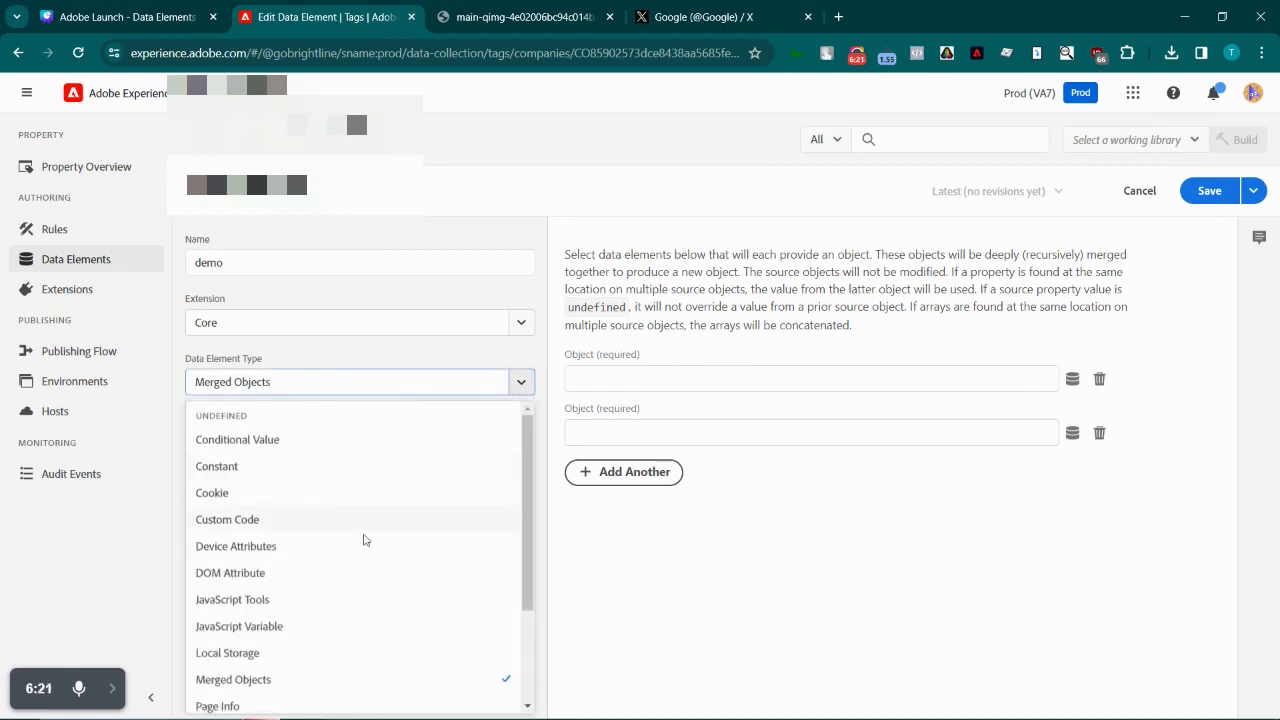
{"action": "scroll", "coordinate": [360, 545], "scroll_direction": "down", "scroll_amount": 3}
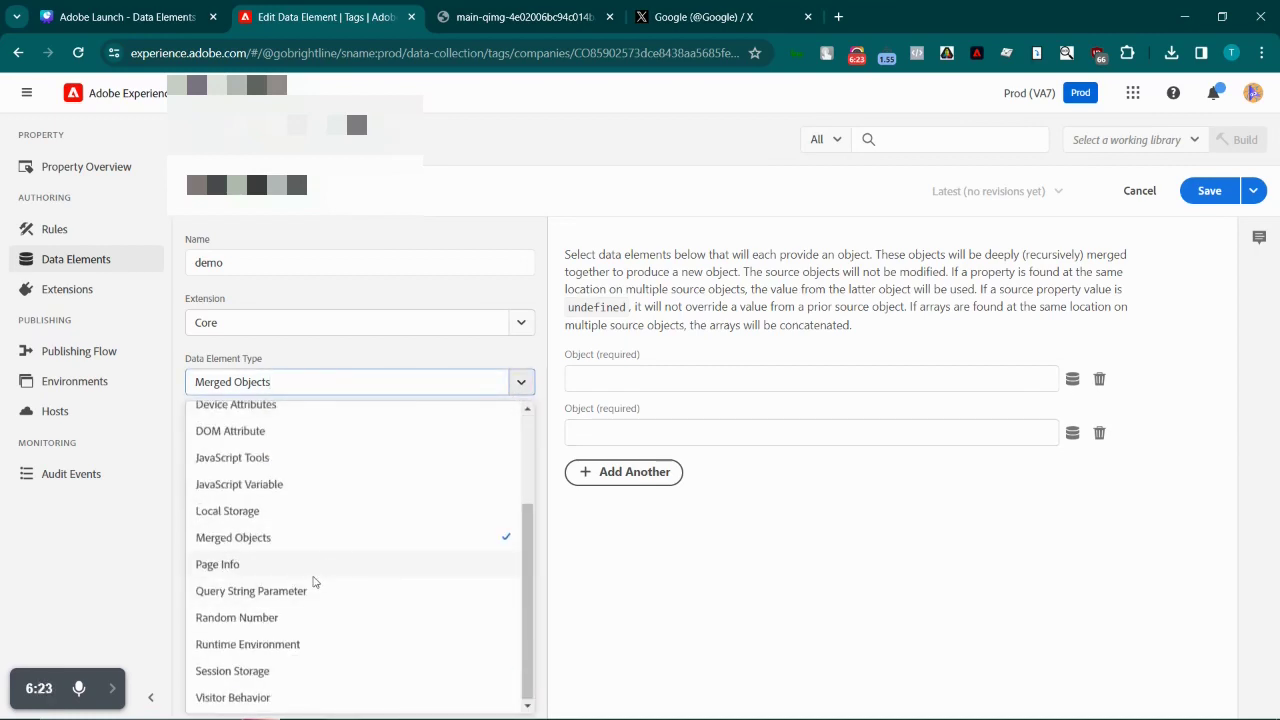
{"action": "left_click", "coordinate": [300, 620]}
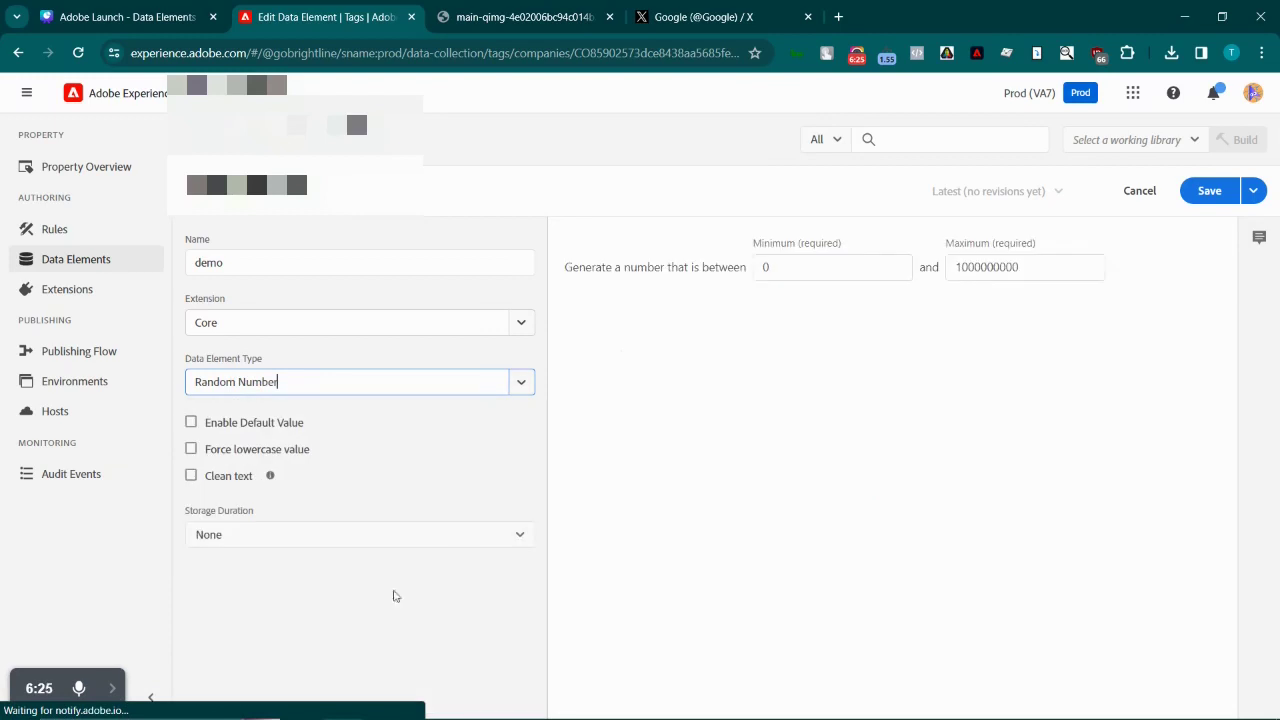
{"action": "left_click", "coordinate": [782, 270]}
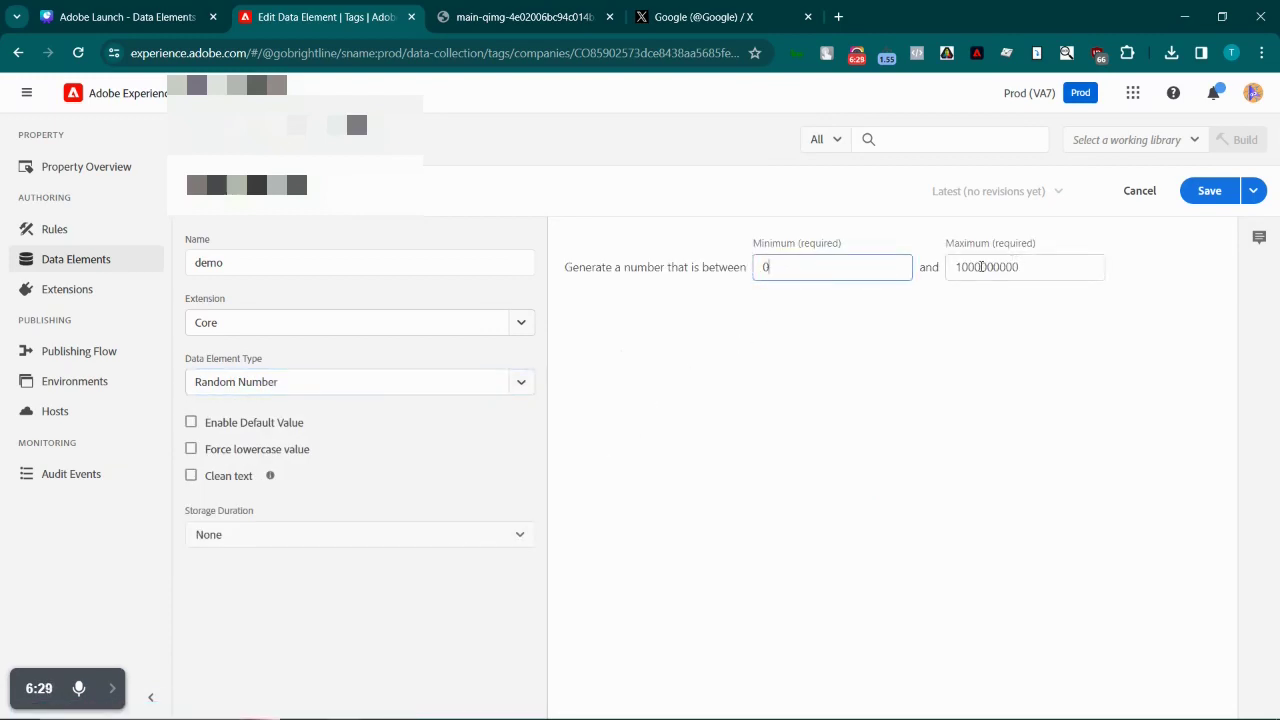
{"action": "left_click_drag", "start_coordinate": [955, 268], "coordinate": [1026, 285]}
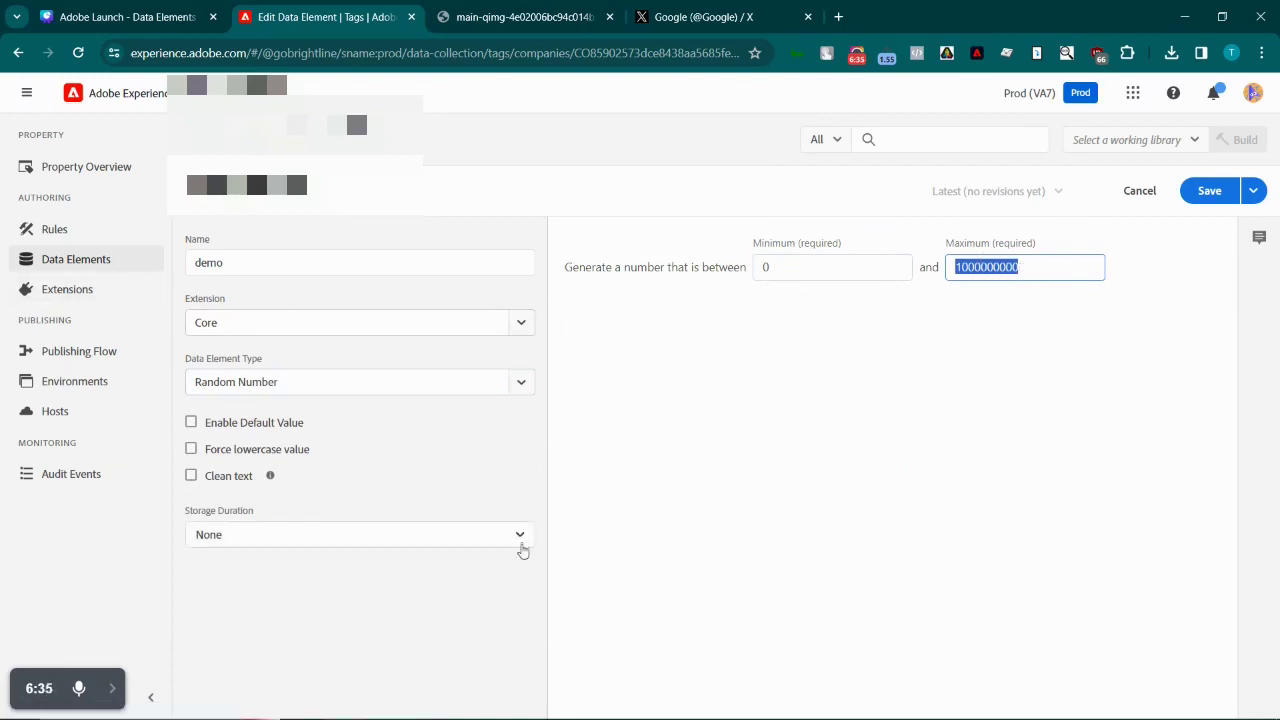
Change the data element type to Runtime Environment and open its list of available attributes.
{"action": "left_click", "coordinate": [524, 386]}
{"action": "scroll", "coordinate": [410, 534], "scroll_direction": "down", "scroll_amount": 2}
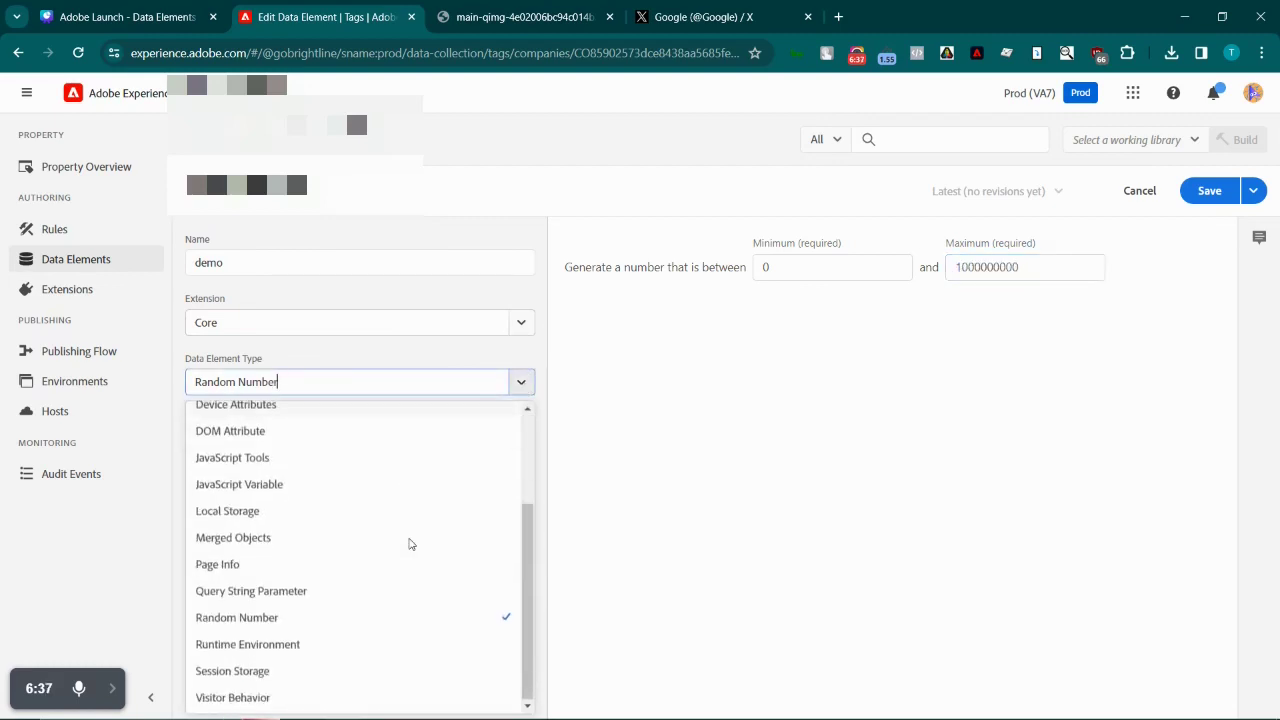
{"action": "left_click", "coordinate": [291, 652]}
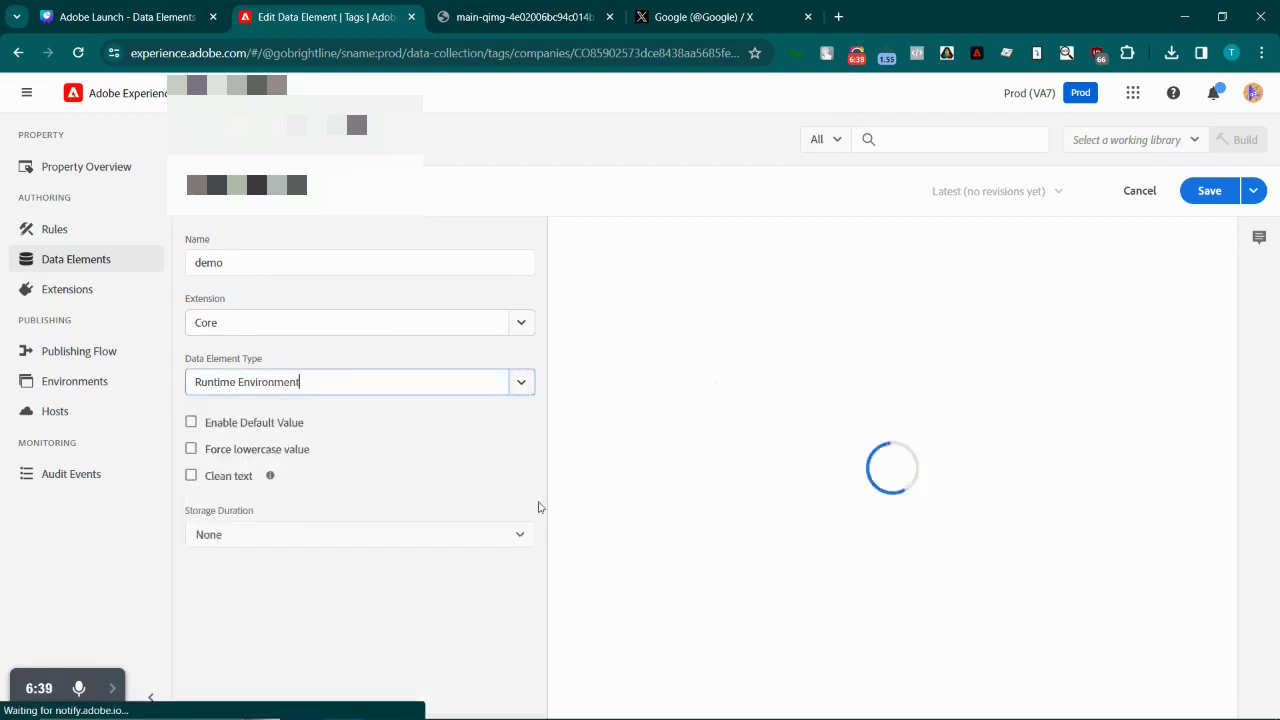
{"action": "left_click", "coordinate": [746, 277]}
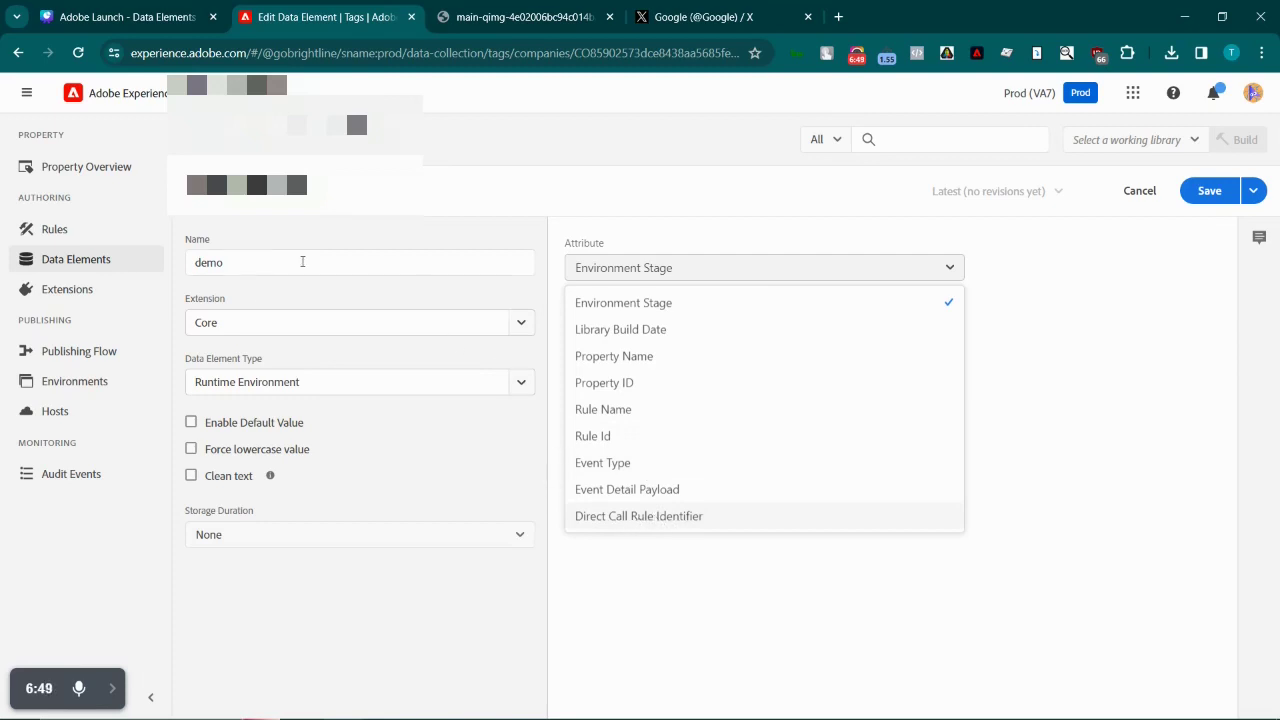
Change the data element type to Visitor Behavior and try the Is New Visitor and Session Count attributes.
{"action": "left_click", "coordinate": [521, 390]}
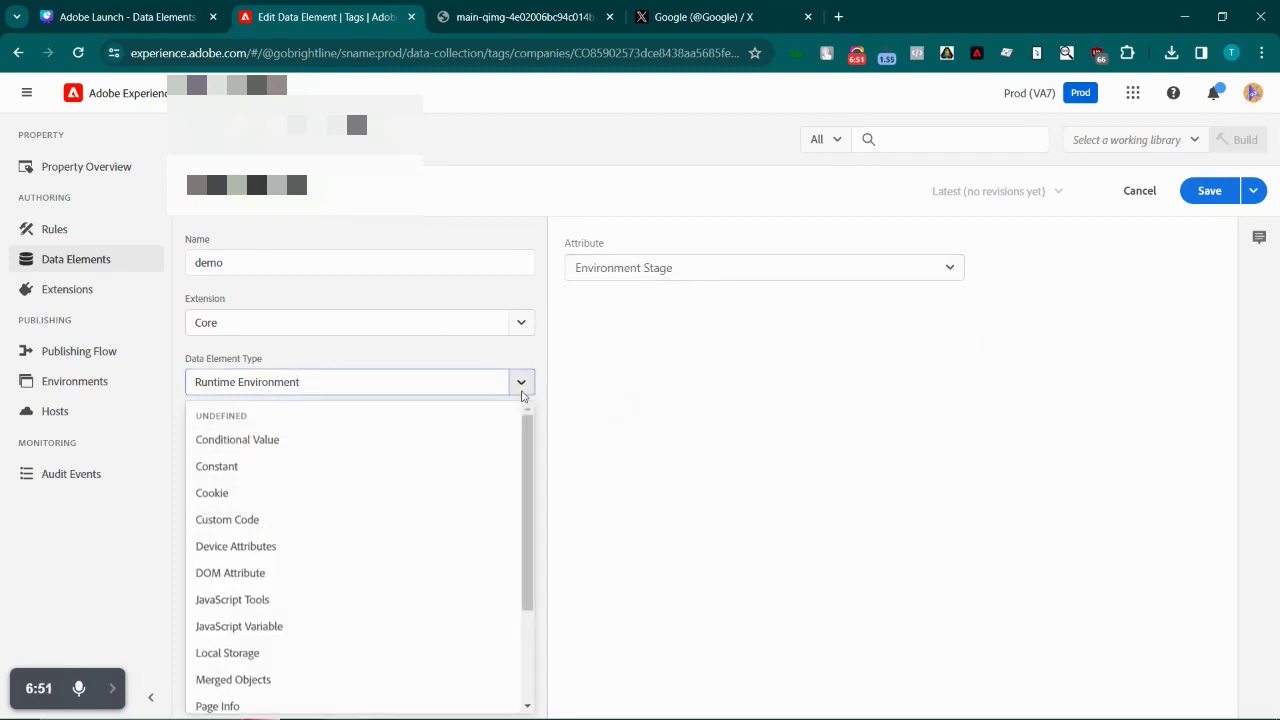
{"action": "scroll", "coordinate": [463, 566], "scroll_direction": "down", "scroll_amount": 3}
{"action": "left_click", "coordinate": [307, 700]}
{"action": "left_click", "coordinate": [690, 272]}
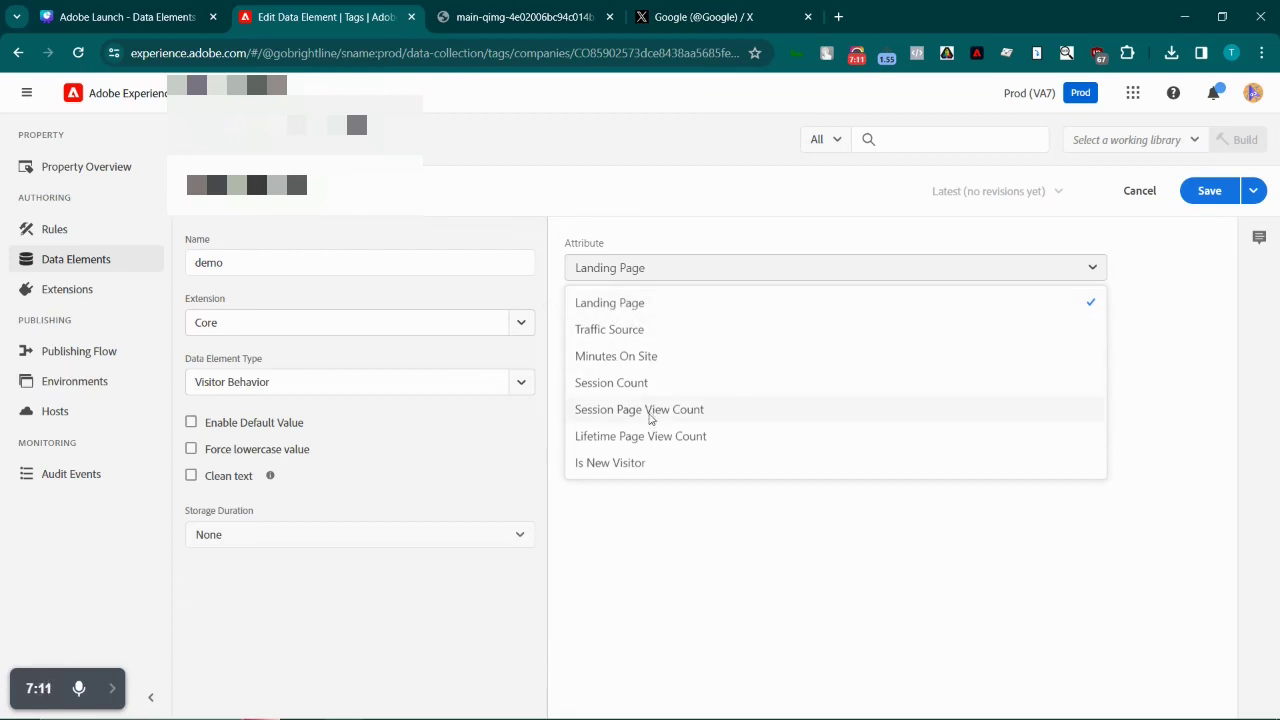
{"action": "left_click", "coordinate": [652, 464]}
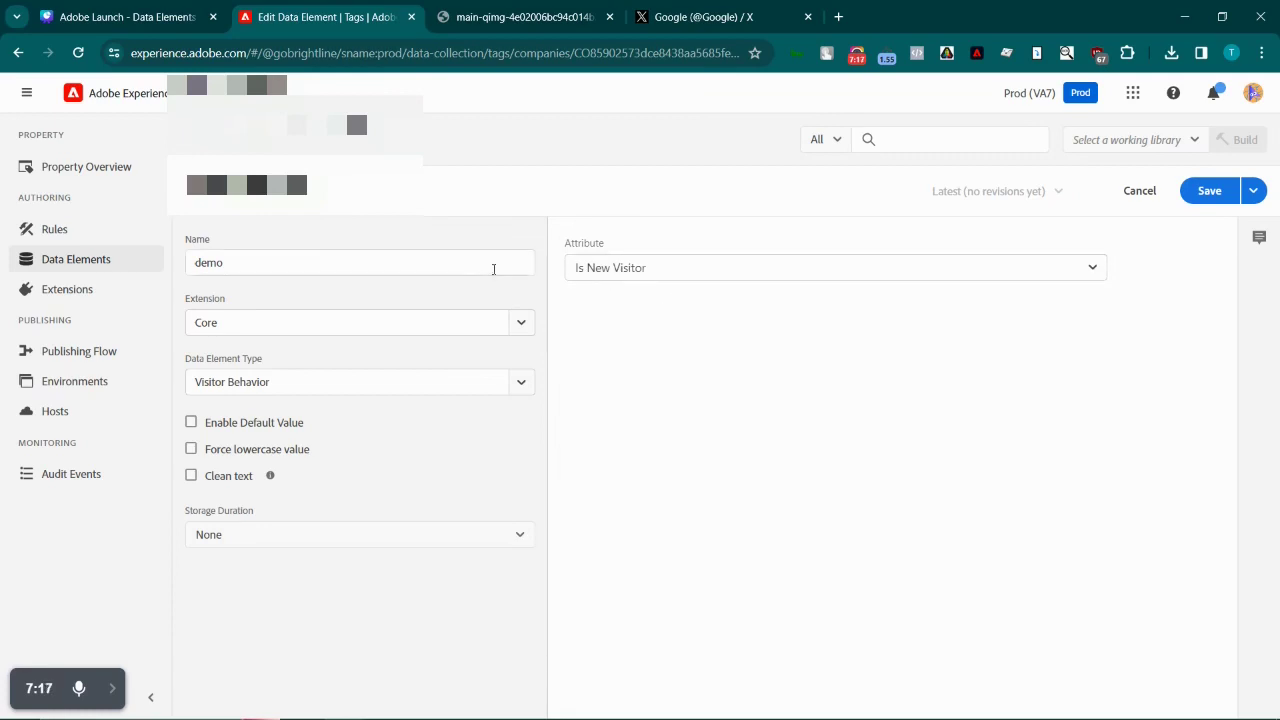
{"action": "left_click", "coordinate": [638, 276]}
{"action": "left_click", "coordinate": [655, 383]}
Change the data element type to Query String Parameter with the parameter name utm_source, and switch to the Canva presentation.
{"action": "left_click", "coordinate": [522, 384]}
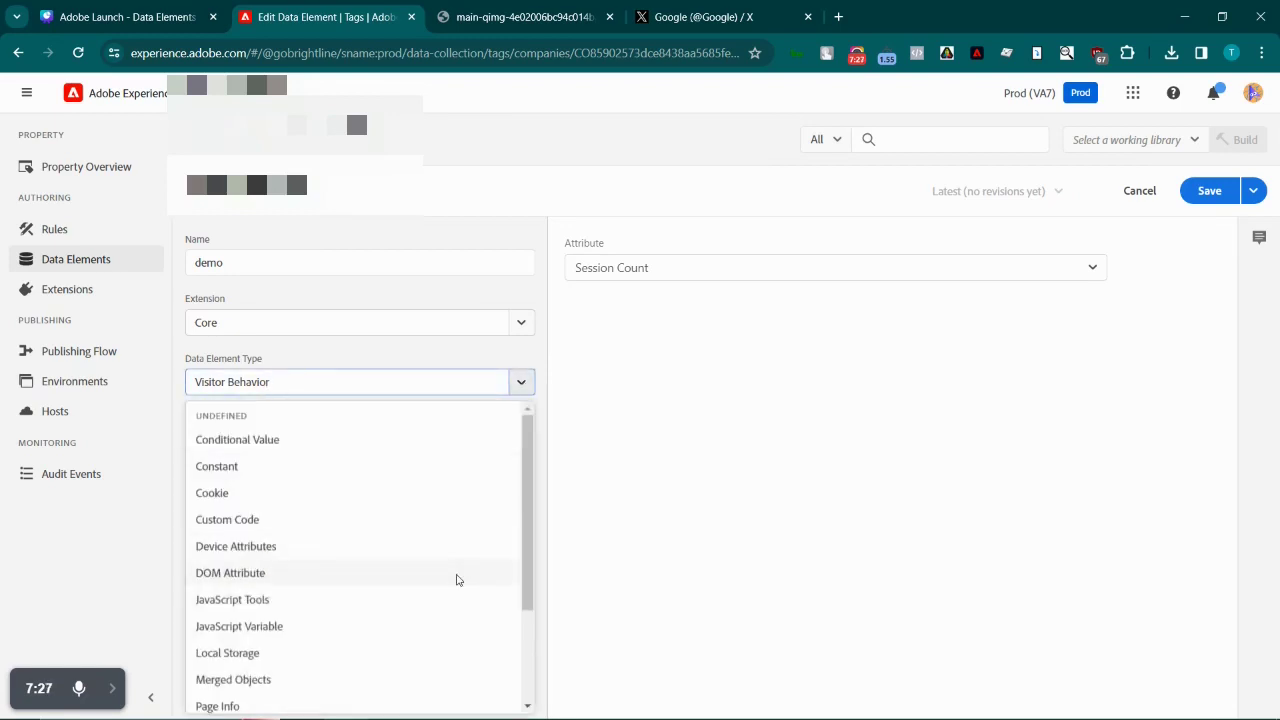
{"action": "scroll", "coordinate": [410, 613], "scroll_direction": "down", "scroll_amount": 2}
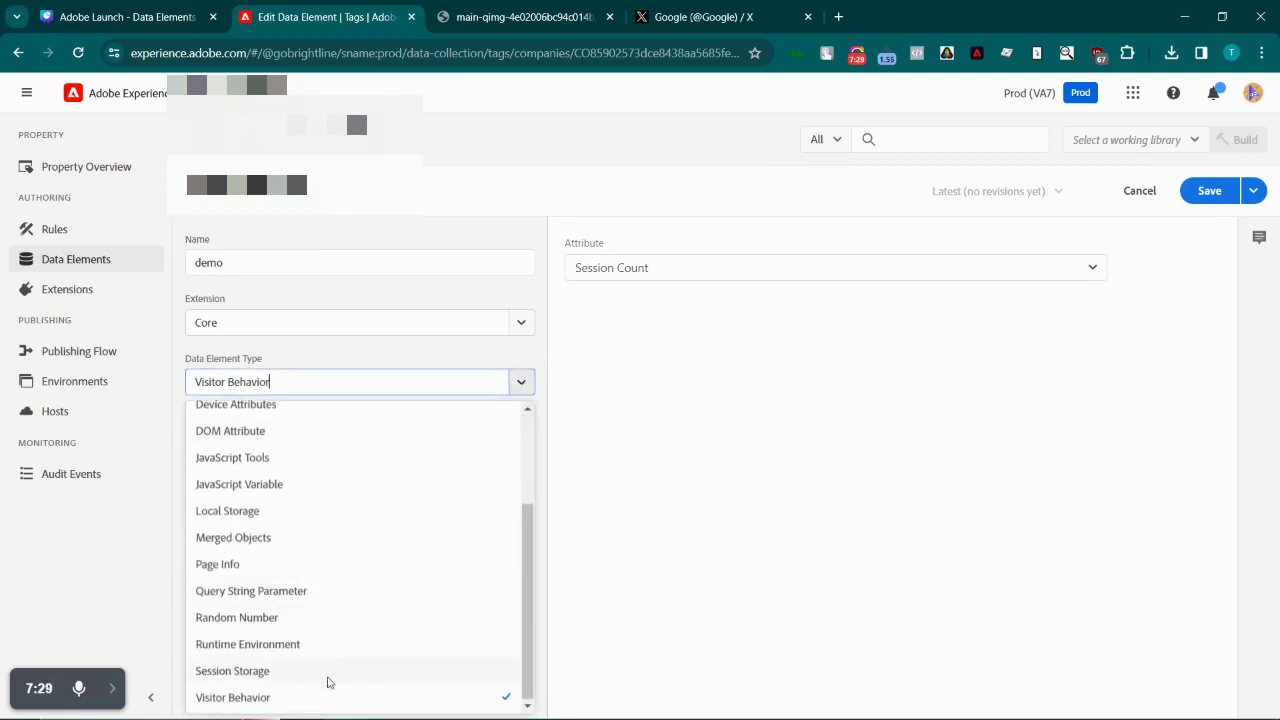
{"action": "left_click", "coordinate": [314, 592]}
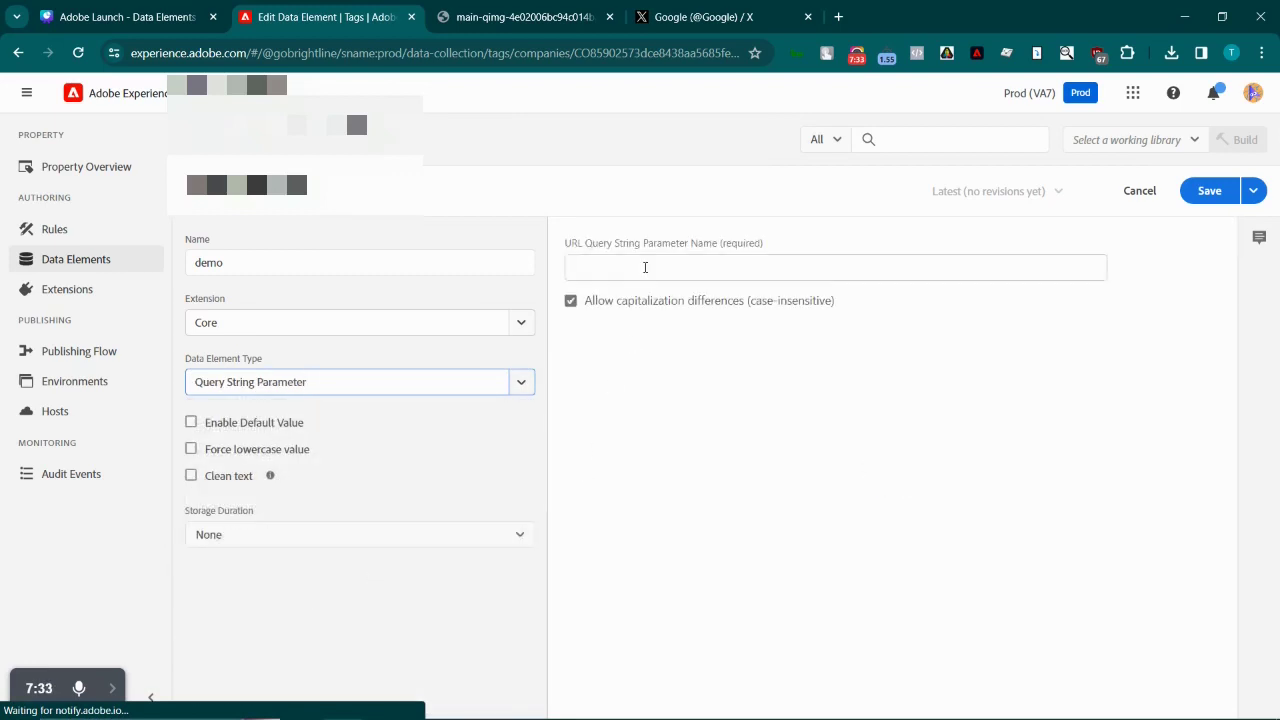
{"action": "left_click", "coordinate": [645, 267]}
{"action": "left_click", "coordinate": [583, 312]}
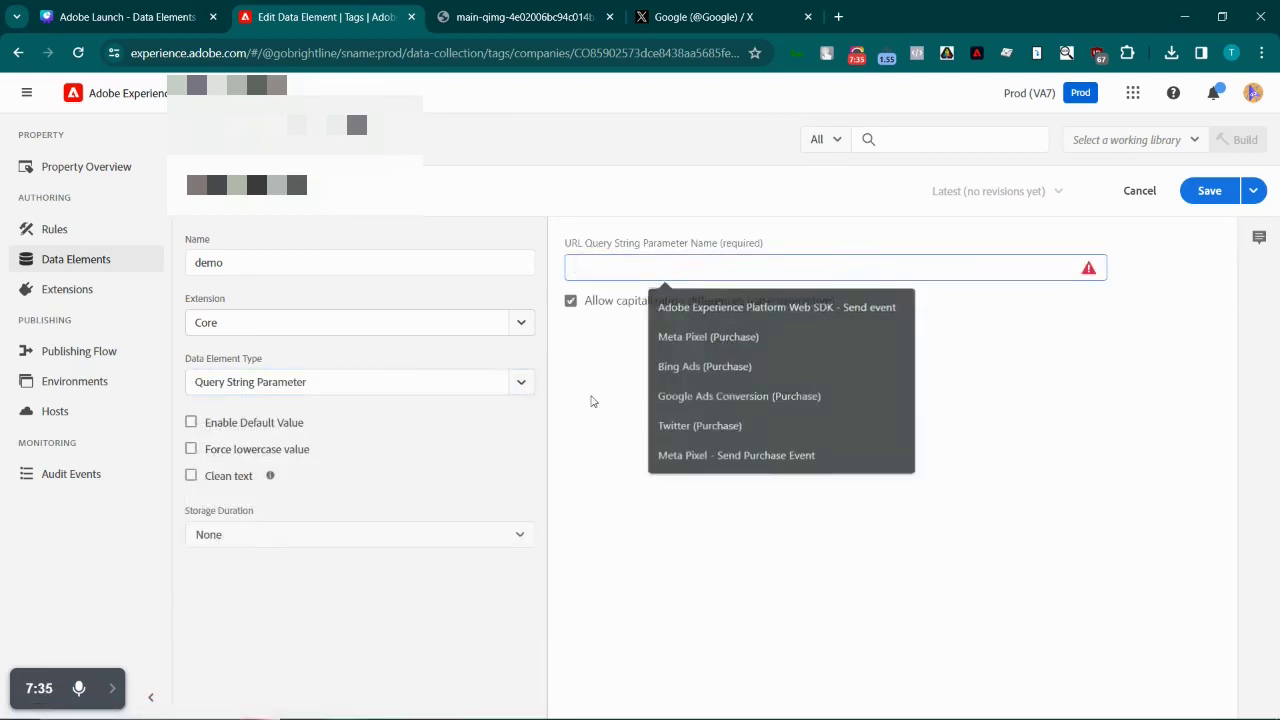
{"action": "left_click", "coordinate": [607, 272]}
{"action": "type", "text": "utm_source"}
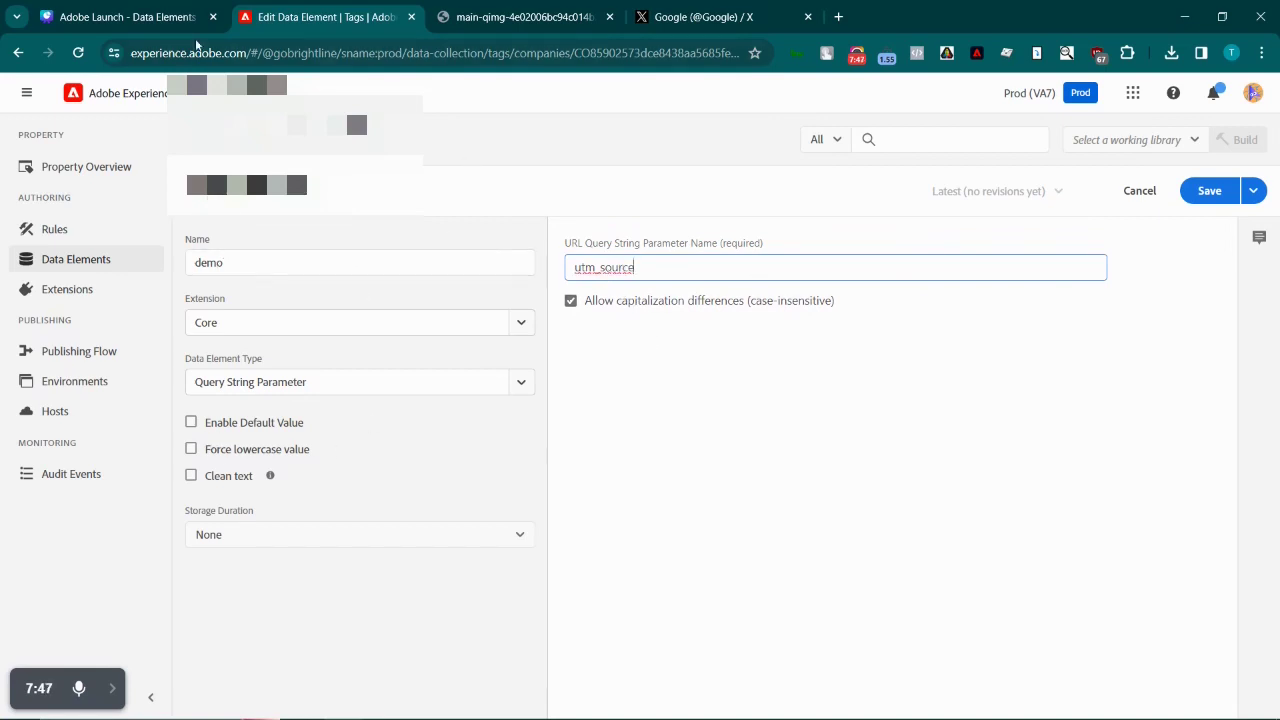
{"action": "left_click", "coordinate": [136, 22]}
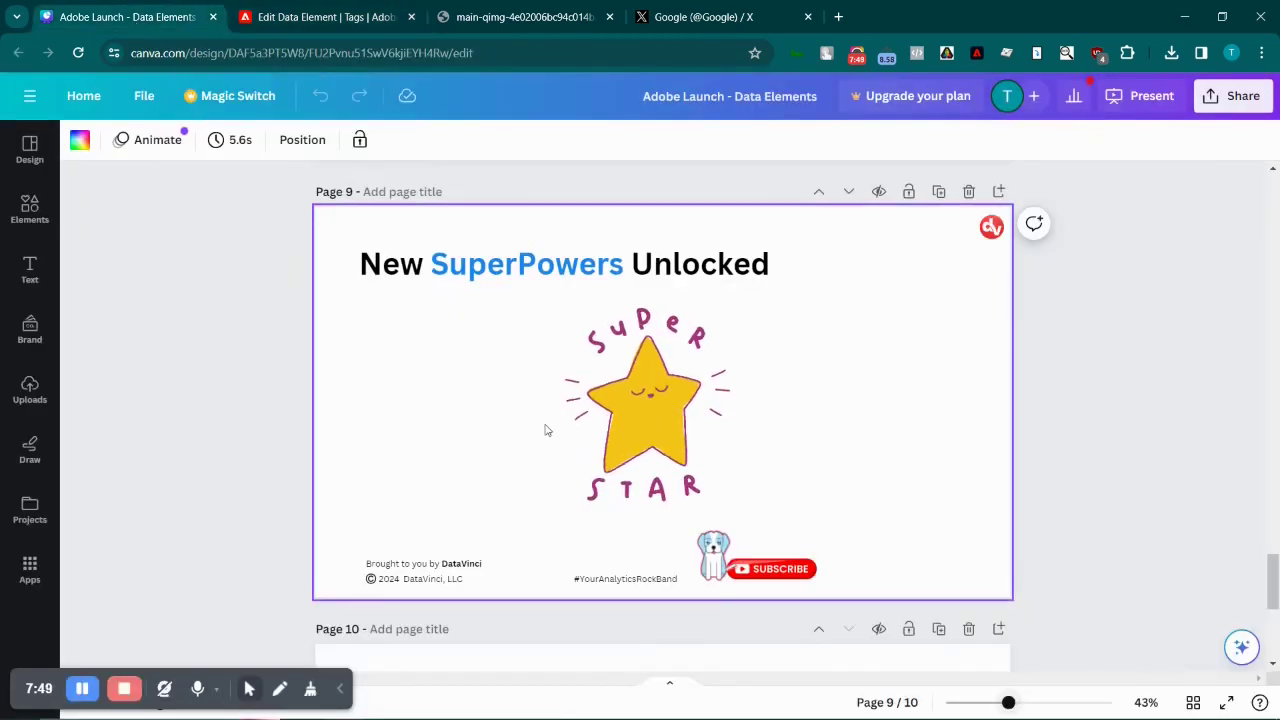